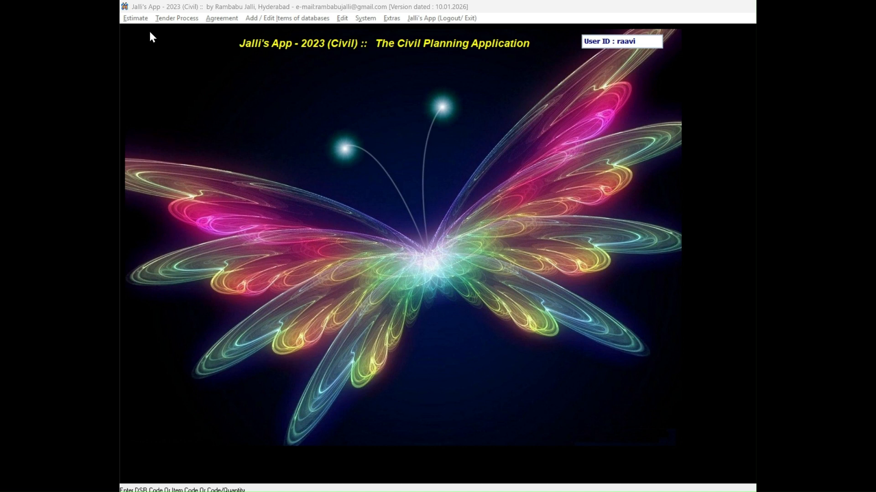
- Open estimate EC07_2016 for the 40m tower foundation work and bring up its item entry screen
left_click(140, 19)
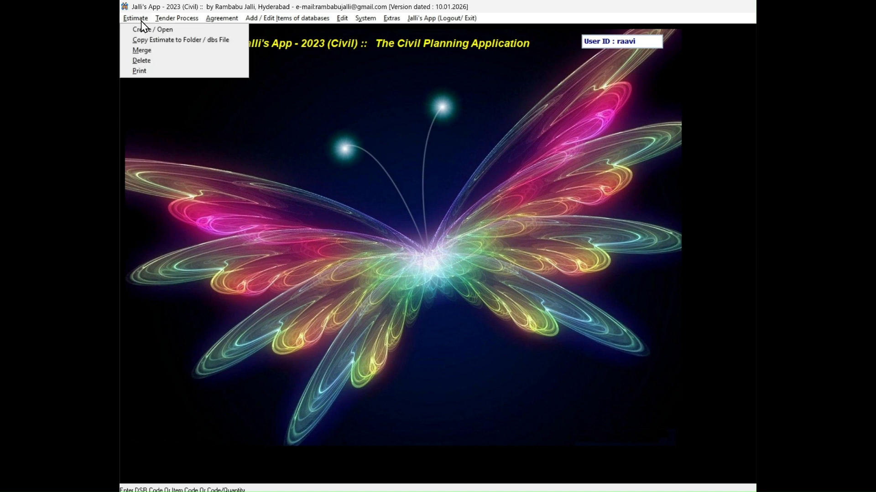
left_click(152, 29)
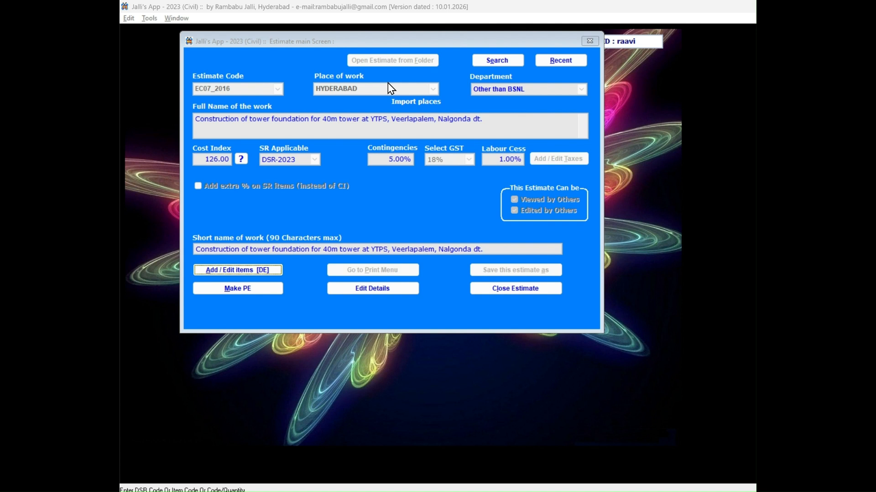
left_click(253, 275)
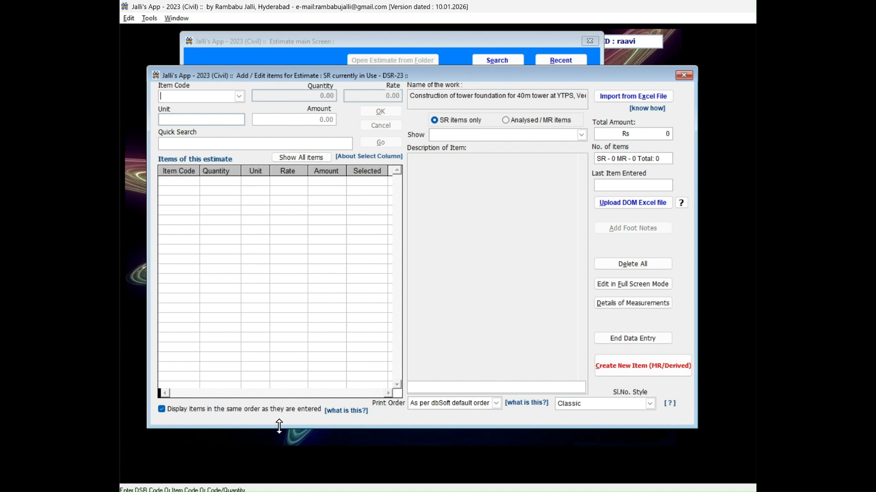
- Find the DOM_YTPS_TOWER macro-enabled workbook on the computer and open it in Excel
mouse_move(335, 491)
left_click(364, 481)
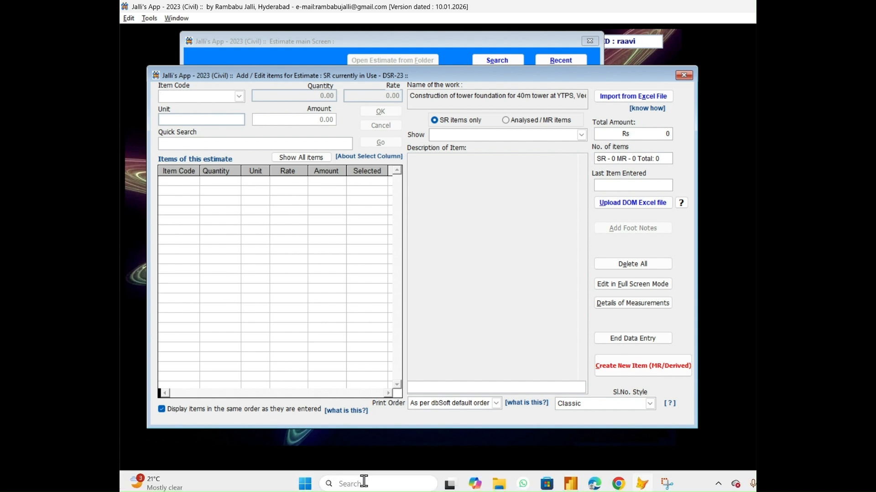
type("DOM_YTPS_TOWER")
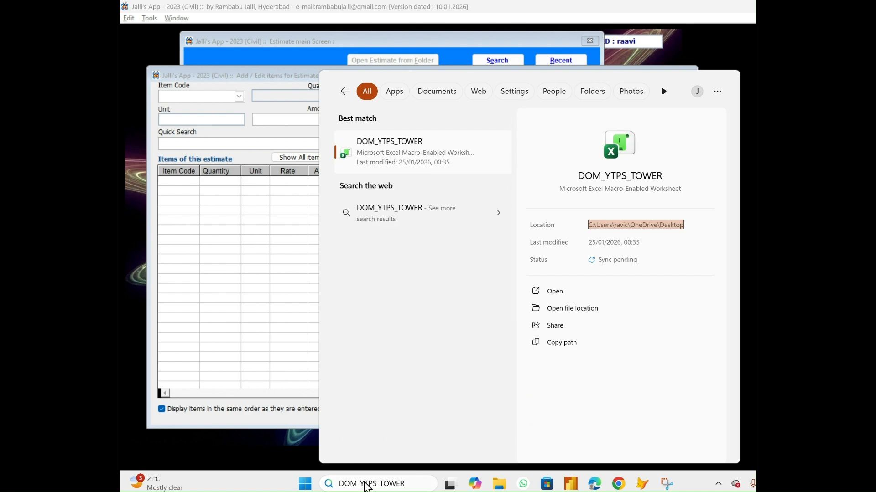
key("Return")
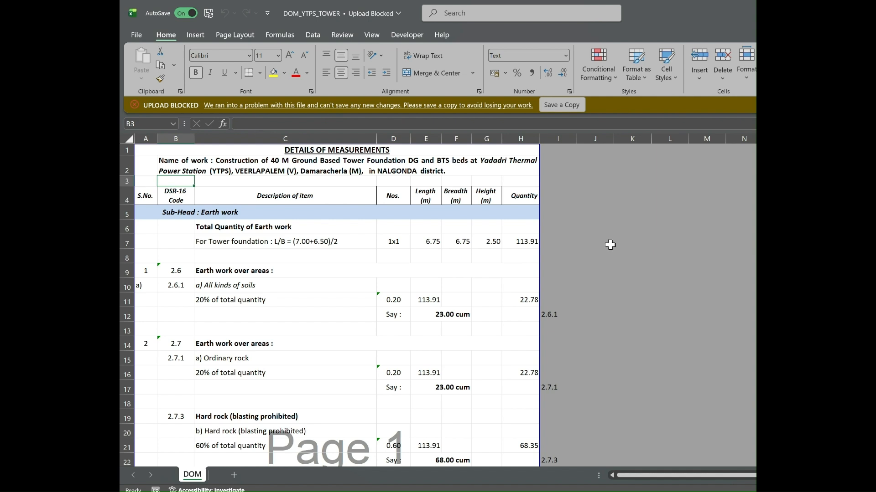
- Examine the soil and ordinary rock measurements for earth work over areas, items 2.6.1 and 2.7.1
left_click(243, 272)
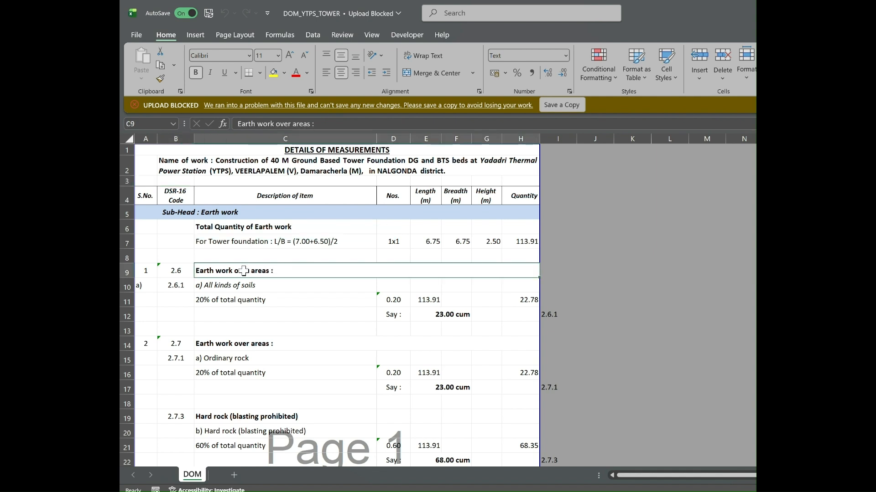
key("Down")
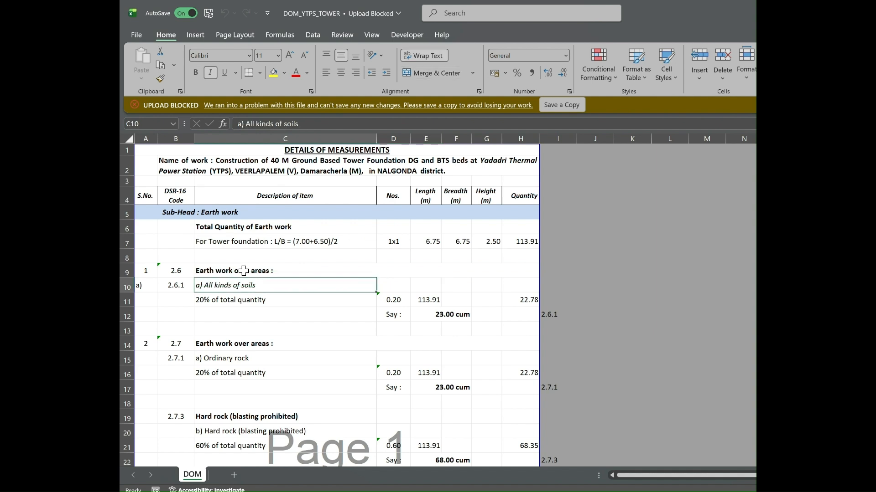
key("Down")
key("Right")
key("Right")
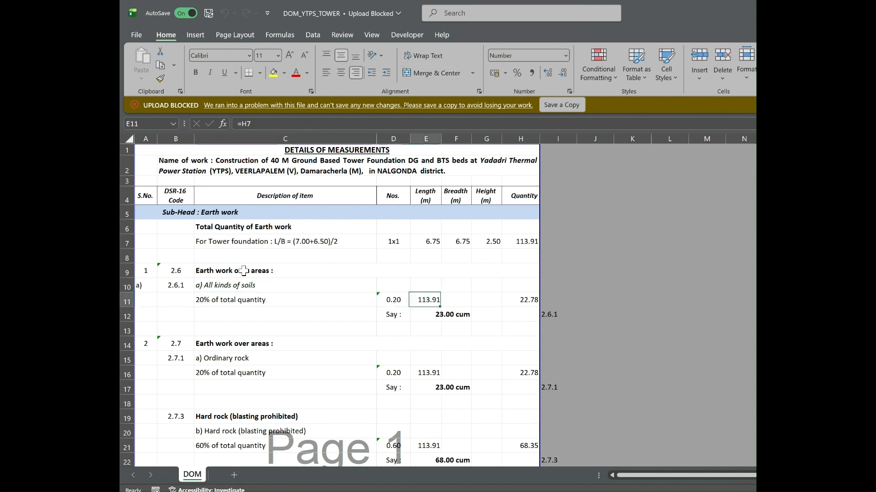
key("Down")
key("Down")
key("Down")
key("Down")
key("Down")
key("Down")
key("Down")
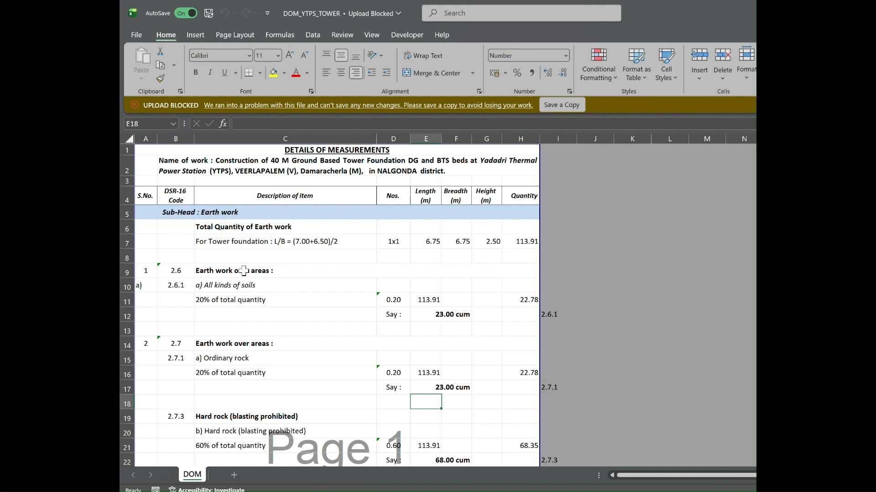
- Review the measurements for hard rock, foundation trench excavation, filling with excavated earth and additional lift, items 2.7.3 to 2.26.2
key("Down")
key("Down")
key("Down")
key("Down")
key("Down")
key("Down")
key("Down")
key("Down")
key("Down")
key("Down")
key("Down")
key("Down")
key("Down")
key("Down")
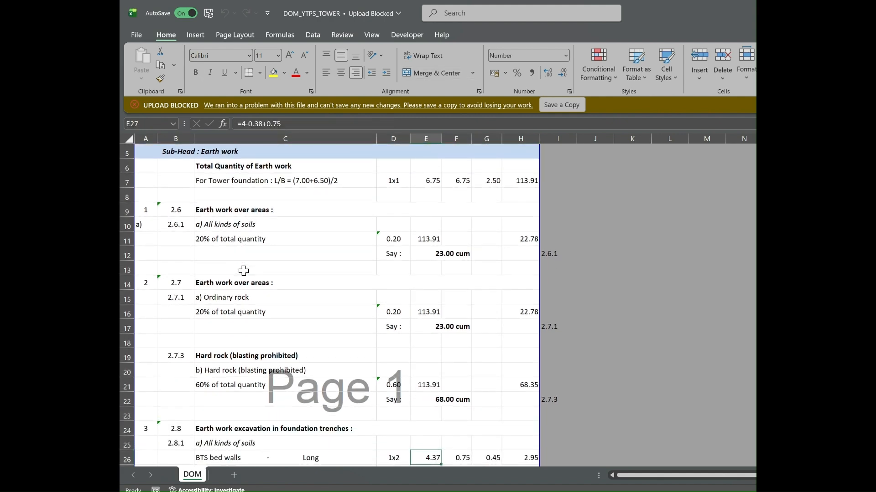
key("Down")
key("Down")
key("Down")
key("Down")
key("Down")
key("Down")
key("Down")
key("Down")
key("Down")
key("Down")
key("Down")
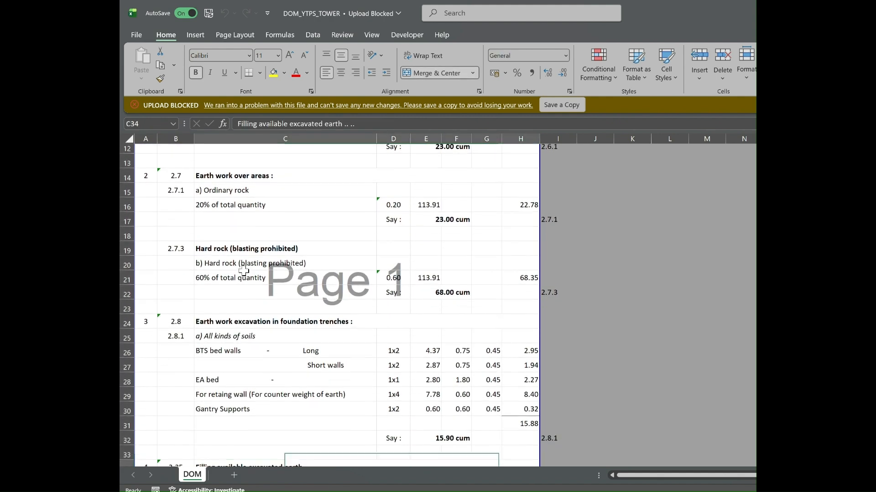
key("Down")
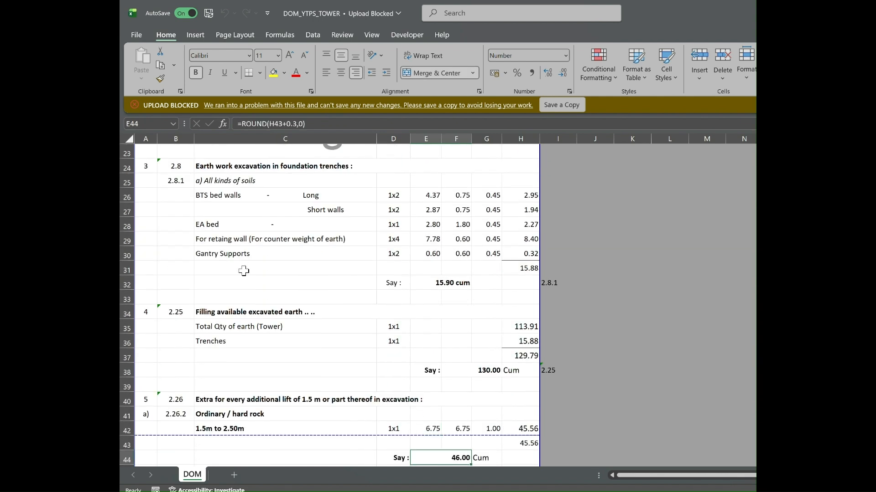
- Review the measurement rows of the moorum filling item, including its deductions for stems, brick work, RCC and masonry
key("Down")
key("Down")
key("Down")
key("Down")
key("Down")
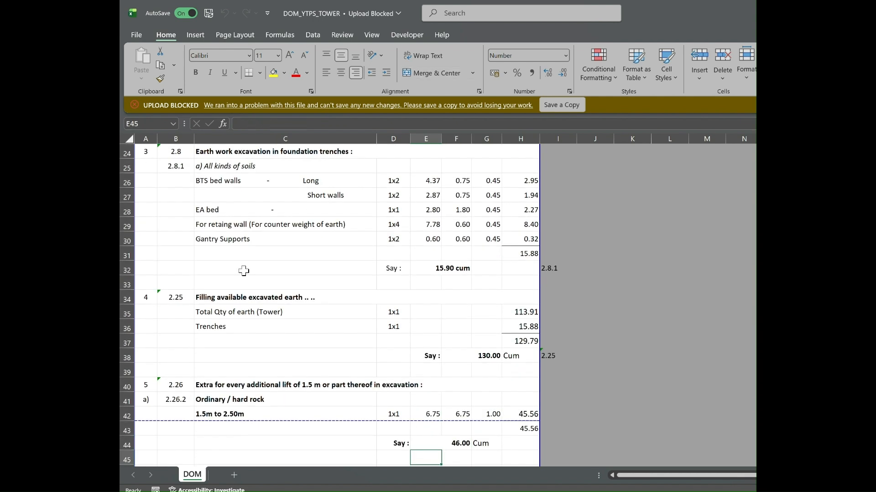
key("Down")
key("Down")
key("Down")
key("Down")
key("Down")
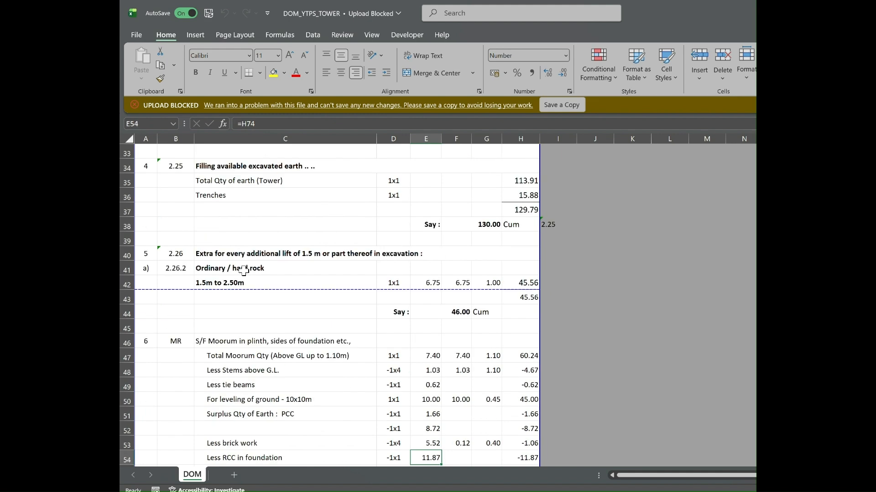
key("Down")
key("Down")
key("Down")
key("Down")
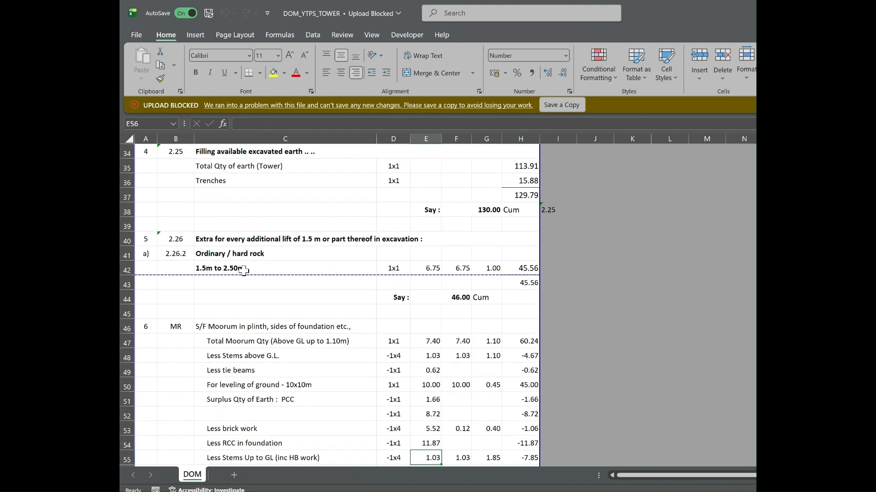
key("Down")
key("Down")
key("Down")
key("Down")
key("Down")
key("Down")
key("Down")
key("Down")
key("Down")
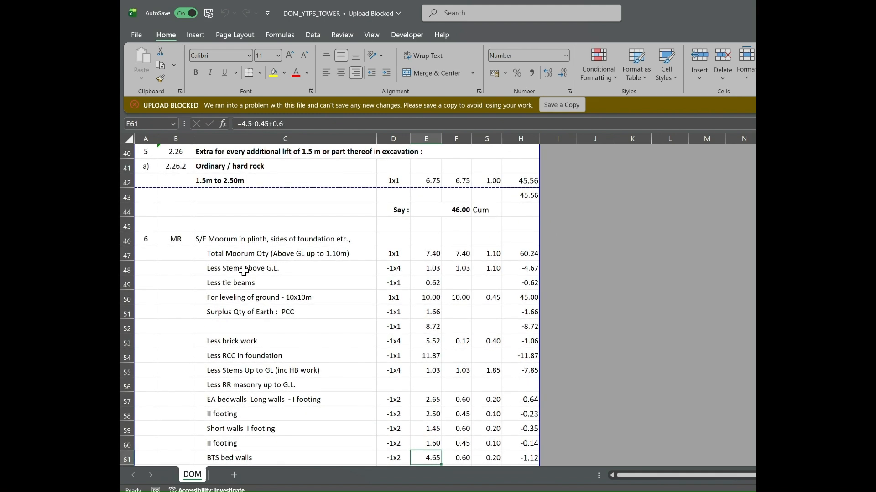
key("Down")
key("Down")
key("Down")
key("Down")
key("Down")
key("Down")
key("Down")
key("Down")
key("Down")
key("Down")
key("Down")
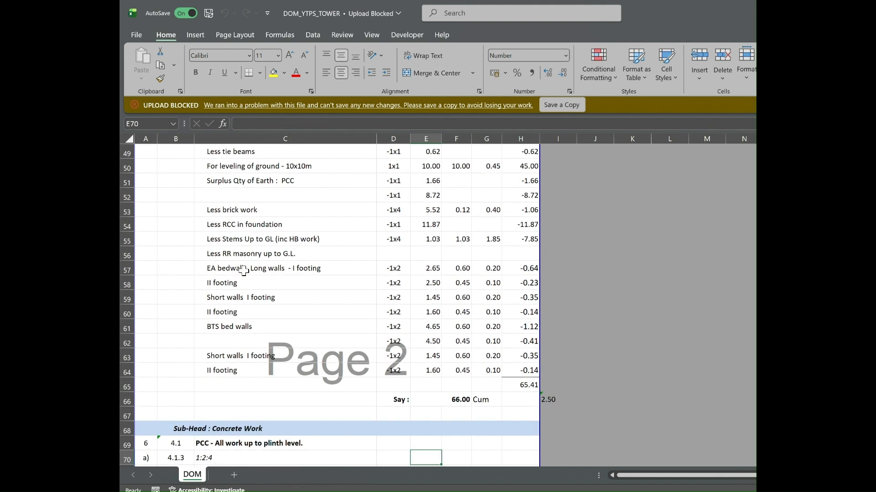
- Review the Concrete Work sub-head's PCC measurements for items 4.1.3 and 4.1.8
key("Down")
key("Down")
key("Down")
key("Down")
key("Down")
key("Down")
key("Down")
key("Down")
key("Down")
key("Down")
key("Down")
key("Down")
key("Down")
key("Down")
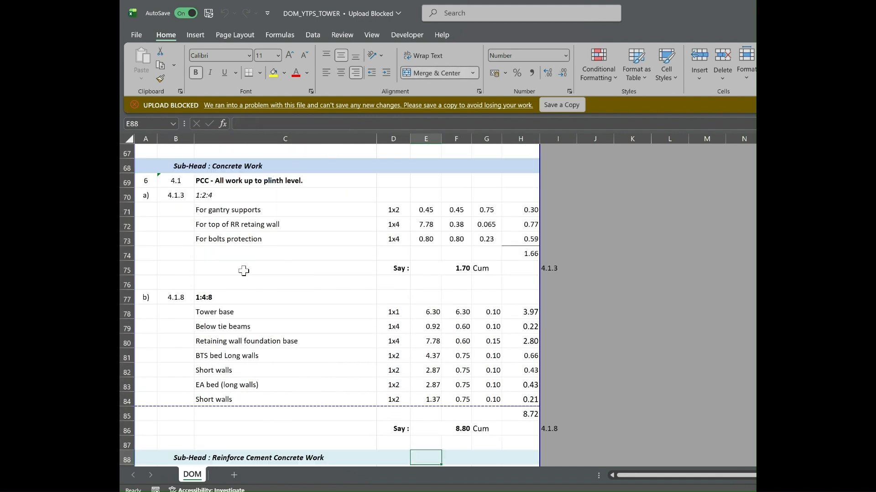
- Review the reinforced cement concrete and centring and shuttering measurements, from item 5.1.2 to 5.9.16.1
key("Down")
key("Down")
key("Down")
key("Down")
key("Down")
key("Down")
key("Down")
key("Down")
key("Down")
key("Down")
key("Down")
key("Down")
key("Down")
key("Down")
key("Down")
key("Down")
key("Down")
key("Down")
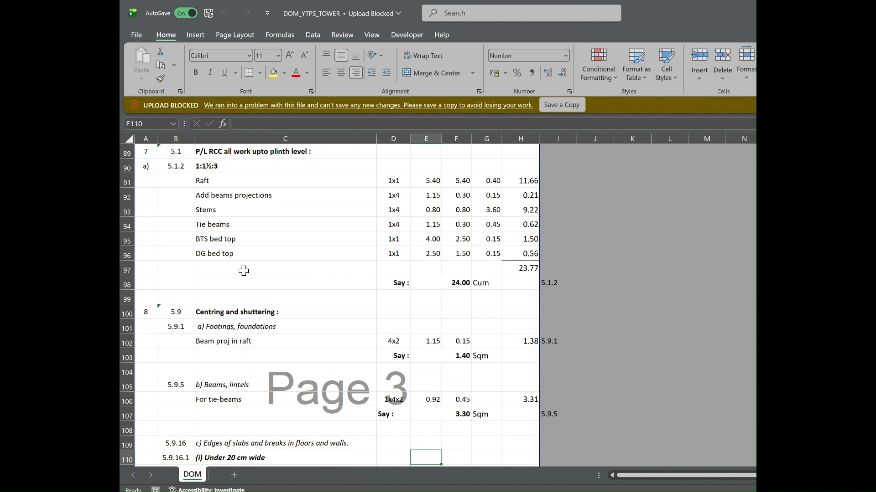
- Look back through the measurements from item 5.9.16.1 up to the sheet's DETAILS OF MEASUREMENTS heading in A1
key("Up")
key("Up")
key("Up")
key("Up")
key("Up")
key("Up")
key("Up")
key("Up")
key("Up")
key("Up")
key("Up")
key("Up")
key("Up")
key("Up")
key("Up")
key("Up")
key("Up")
key("Up")
key("Up")
key("Up")
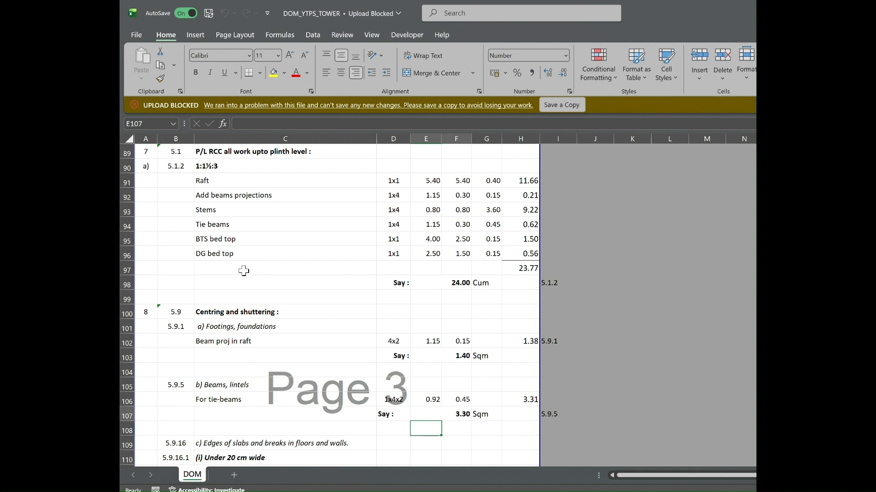
key("Up")
key("Up")
key("Up")
key("Up")
key("Up")
key("Up")
key("Up")
key("Up")
key("Up")
key("Up")
key("Up")
key("Up")
key("Up")
key("Up")
key("Up")
key("Up")
key("Up")
key("Up")
key("Up")
key("Up")
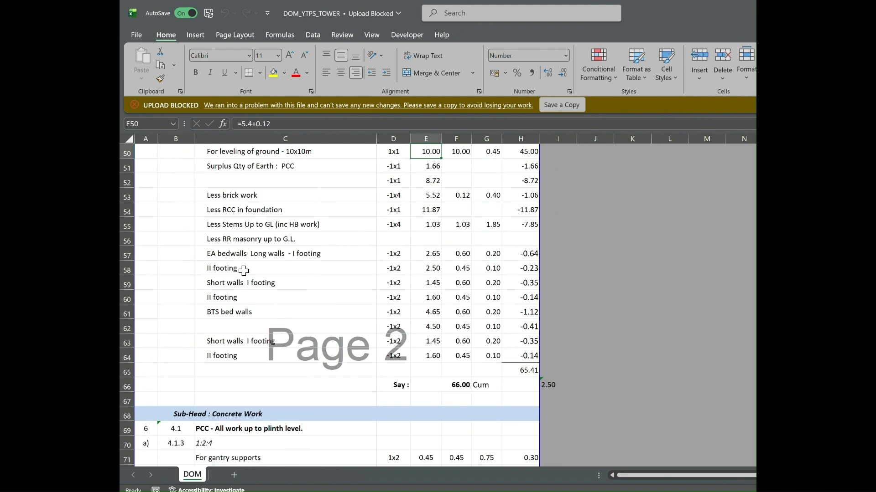
key("Up")
key("Up")
key("Up")
key("Up")
key("Up")
key("Up")
key("Up")
key("Up")
key("Up")
key("Up")
key("Up")
key("Up")
key("Up")
key("Up")
key("Up")
key("Up")
key("Up")
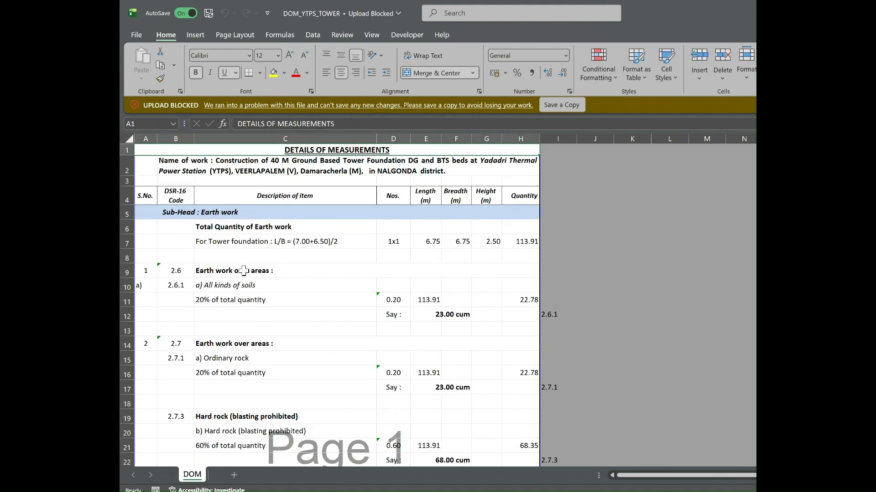
- Examine the item code in I12 beside the final quantity of the all-kinds-of-soils earth work
key("Right")
key("Right")
key("Right")
key("Right")
key("Down")
key("Down")
key("Down")
key("Down")
key("Down")
key("Down")
key("Down")
key("Down")
key("Down")
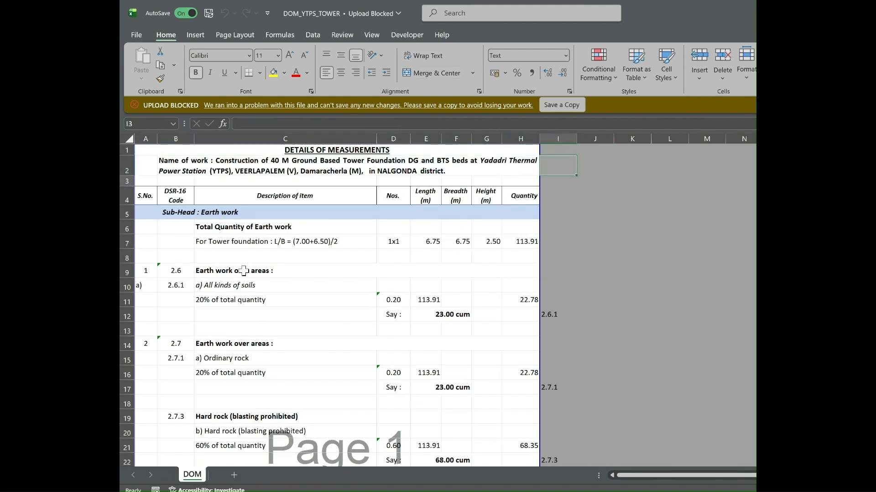
key("Down")
key("Down")
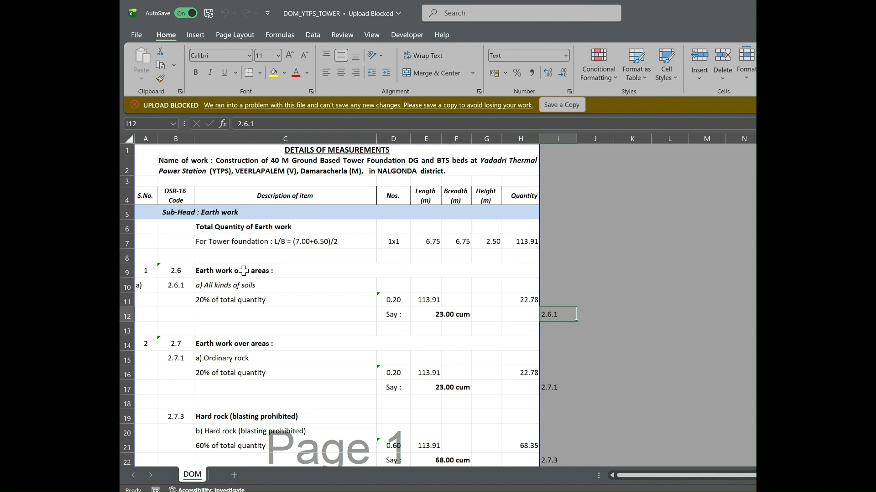
key("Left")
key("Left")
key("Left")
key("Right")
key("Right")
key("Right")
- Check the item codes in column I beside the final quantities for ordinary rock and hard rock
key("Down")
key("Down")
key("Down")
key("Down")
key("Down")
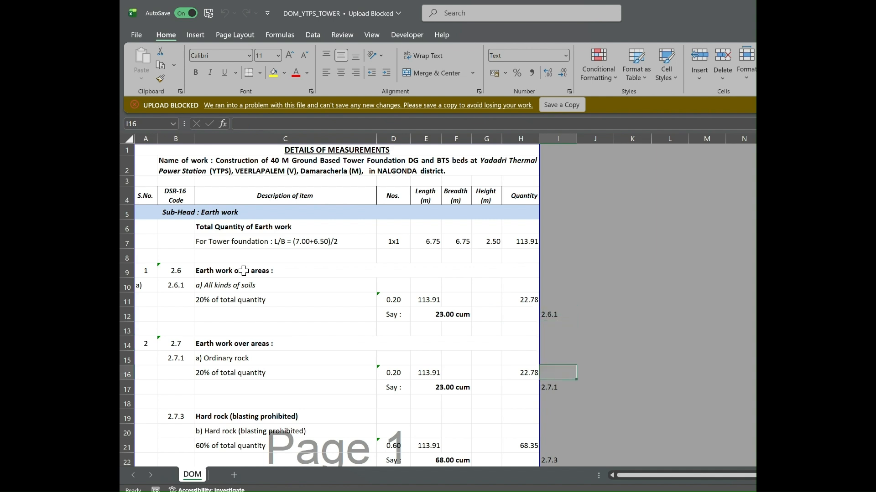
key("Down")
key("Down")
key("Down")
key("Down")
key("Down")
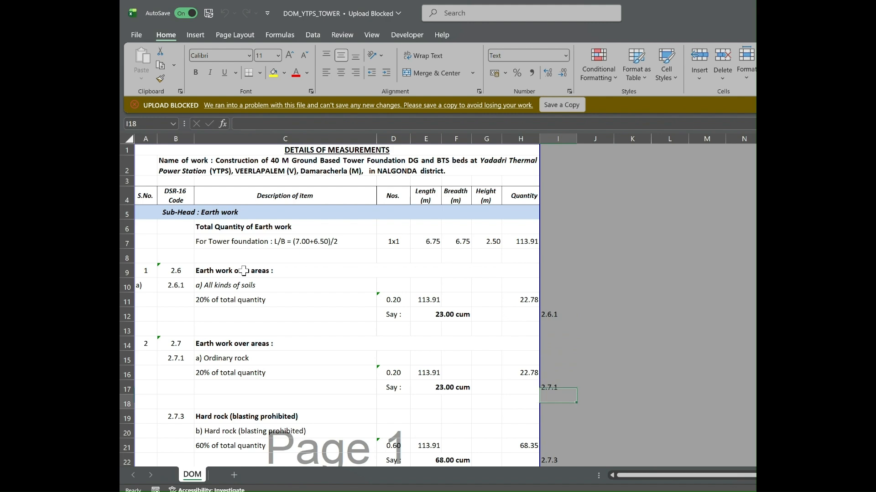
key("Down")
key("Down")
key("Down")
key("Down")
key("Down")
key("Down")
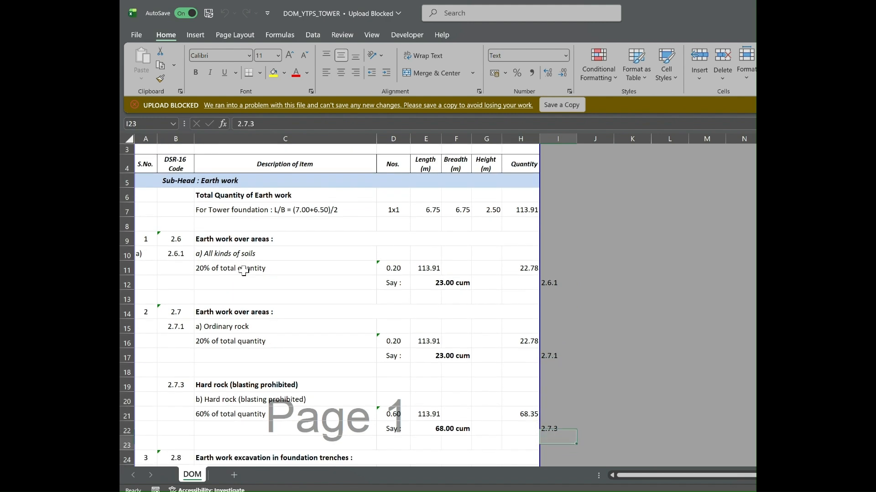
- Check the item code in column I beside the final quantity of the foundation trench excavation
key("Down")
key("Down")
key("Down")
key("Down")
key("Down")
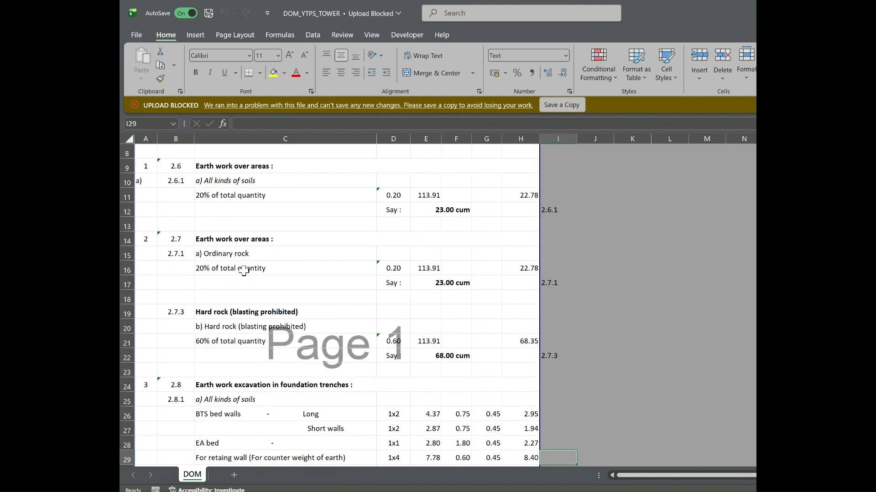
key("Up")
key("Up")
key("Down")
key("Down")
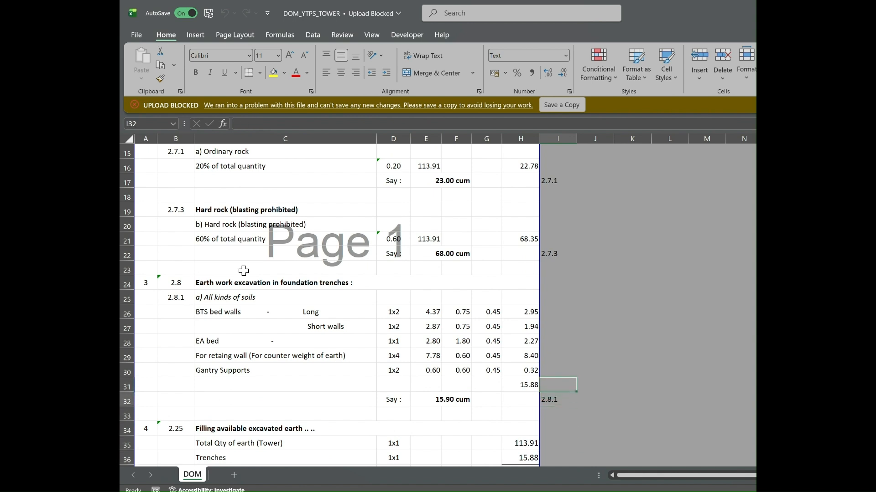
key("Down")
key("Down")
key("Down")
key("Down")
key("Down")
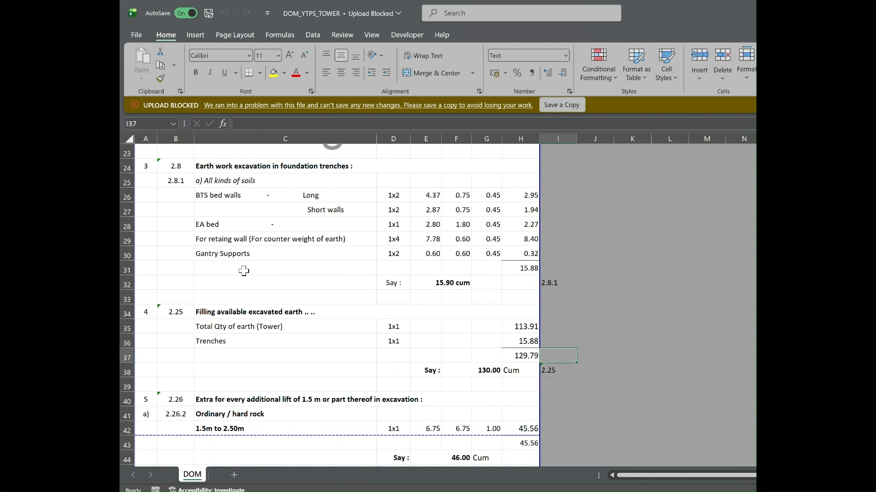
- Check column I for item codes beside the final quantities of the excavated earth filling and additional lift items
key("Down")
key("Down")
key("Down")
key("Down")
key("Down")
key("Down")
key("Down")
key("Down")
key("Down")
key("Down")
key("Down")
key("Down")
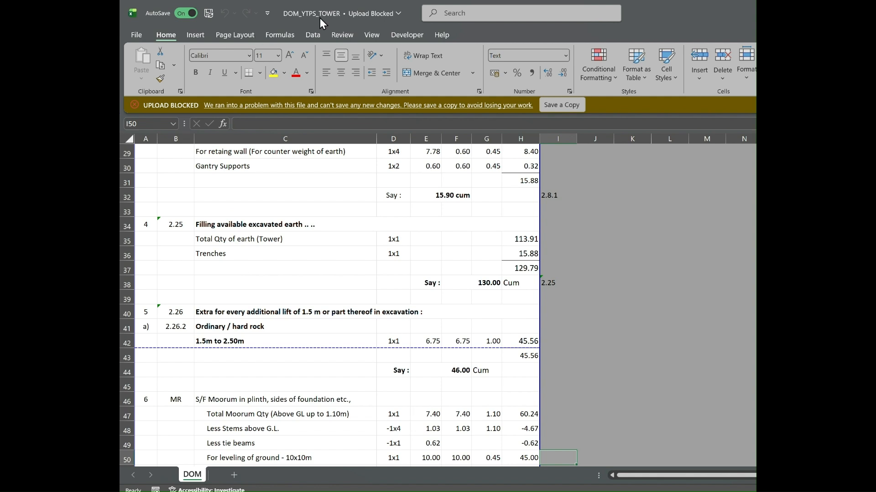
left_click(463, 21)
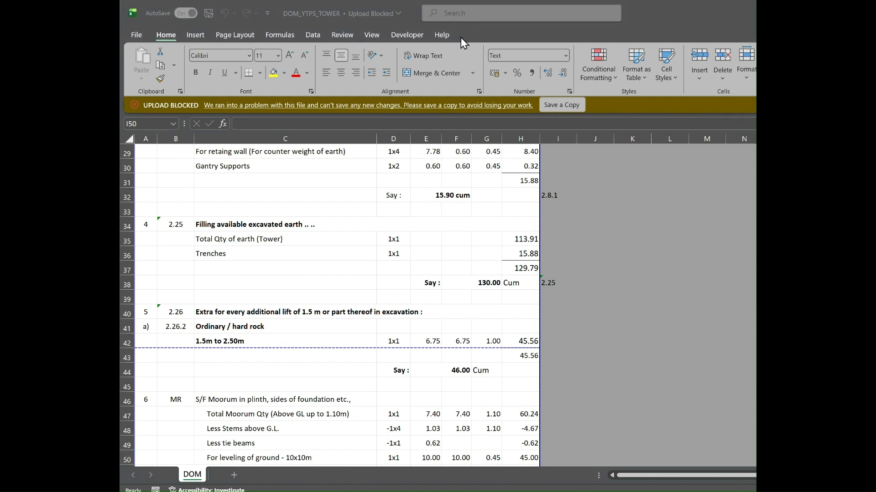
left_click(553, 326)
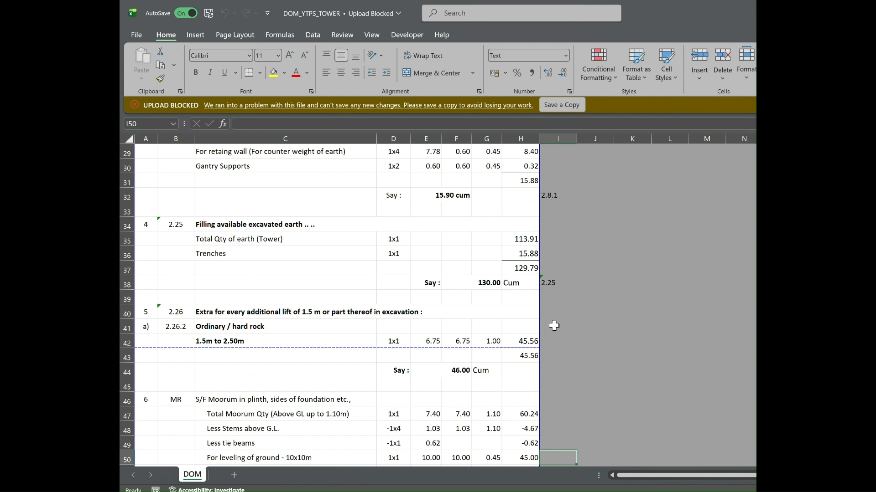
left_click(554, 326)
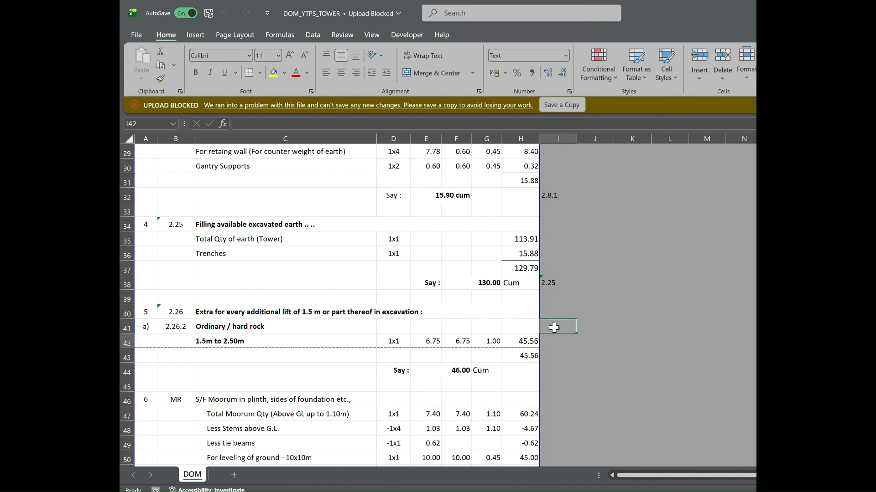
- Examine the moorum filling rows and the item code in I66 beside their final quantity
key("Down")
key("Down")
key("Down")
key("Down")
key("Down")
key("Down")
key("Down")
key("Down")
key("Down")
key("Down")
key("Down")
key("Down")
key("Down")
key("Down")
key("Down")
key("Down")
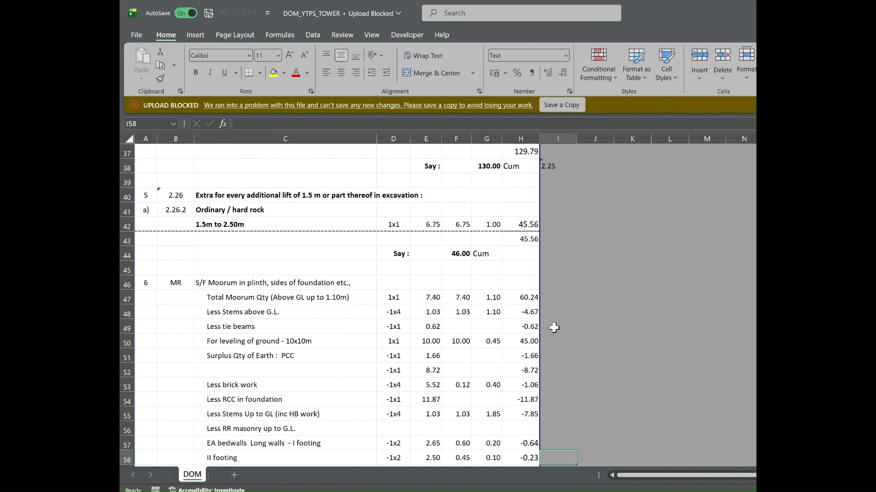
key("Down")
key("Down")
key("Down")
key("Down")
key("Down")
key("Down")
key("Down")
key("Down")
key("Down")
key("Down")
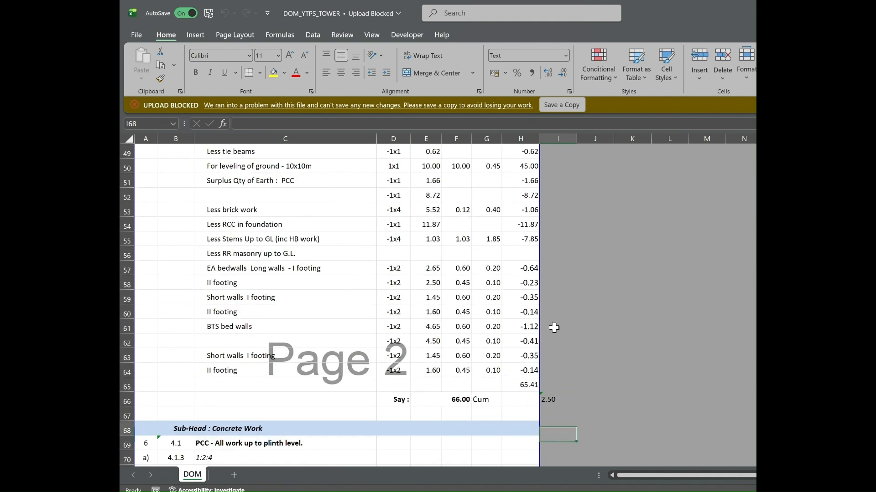
key("Up")
key("Up")
key("Up")
key("Down")
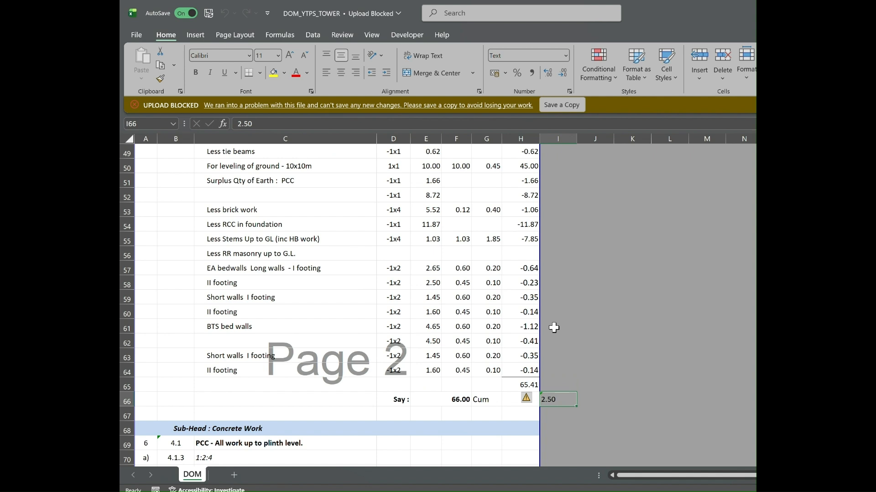
key("Down")
key("Down")
key("Down")
key("Down")
key("Down")
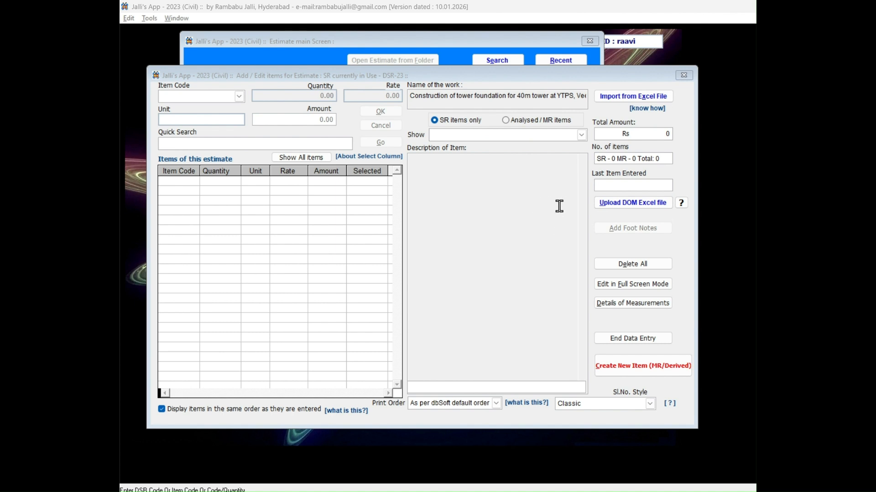
- Upload DOM_YTPS_TOWER.xlsm from the Desktop as the estimate's DOM Excel file and acknowledge the upload messages
left_click(631, 202)
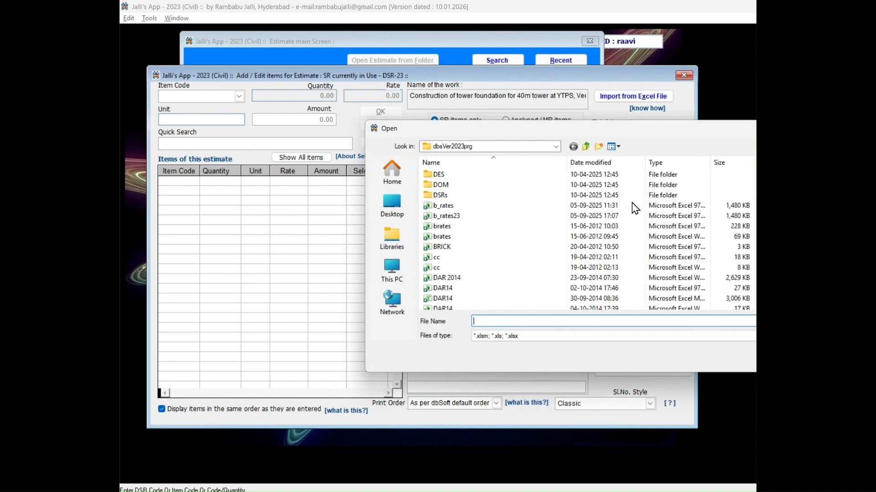
left_click(398, 209)
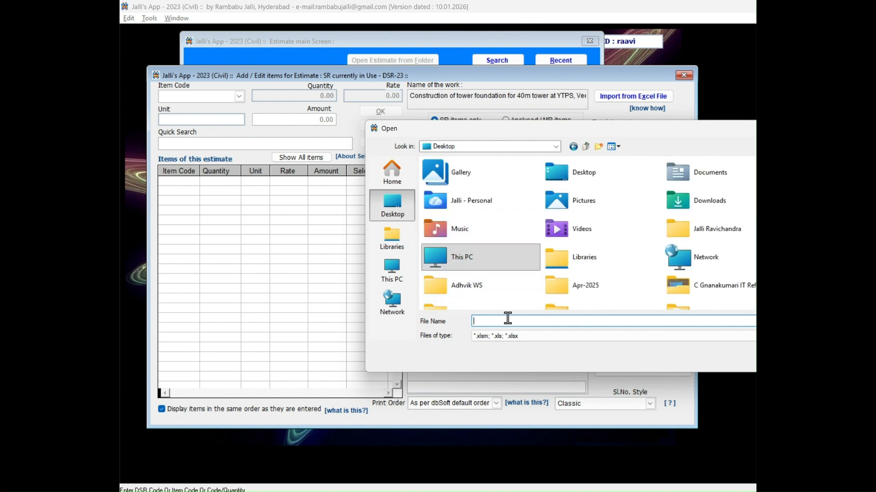
type("do")
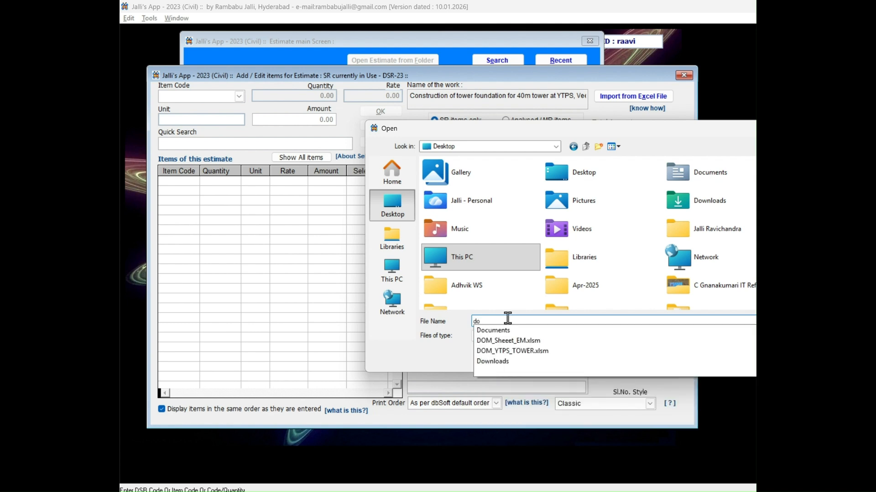
type("m")
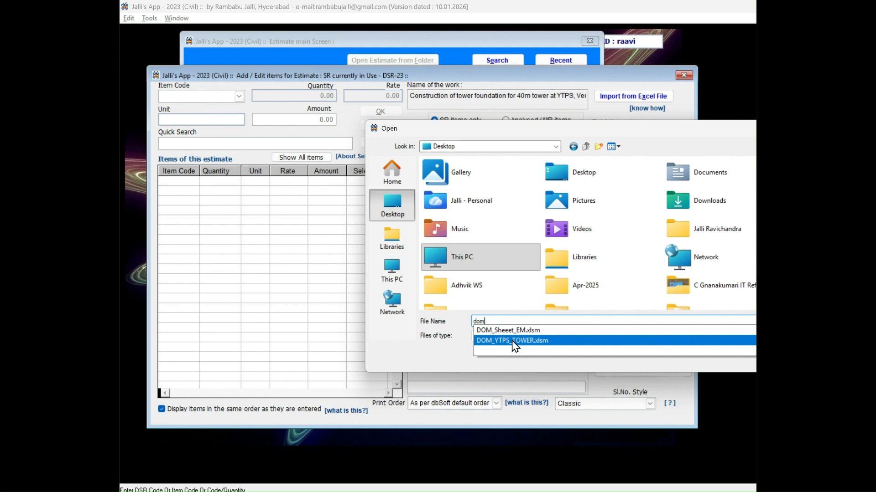
key("Tab")
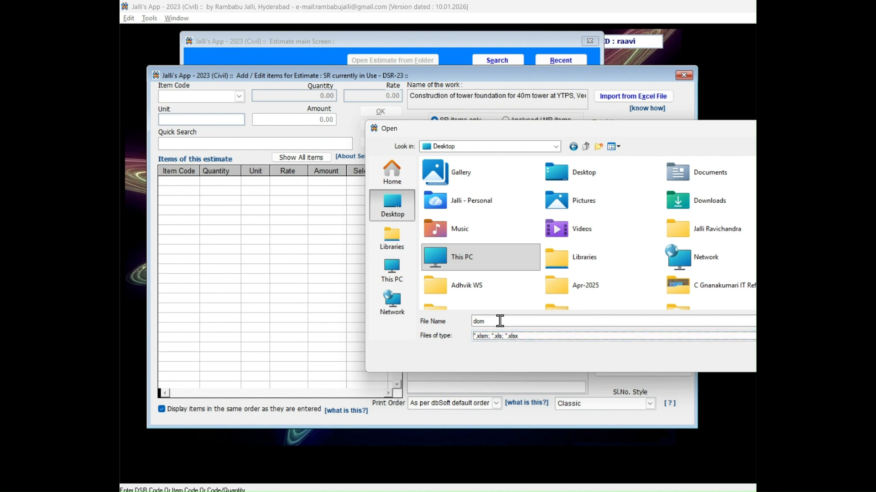
key("shift+Tab")
type("DO")
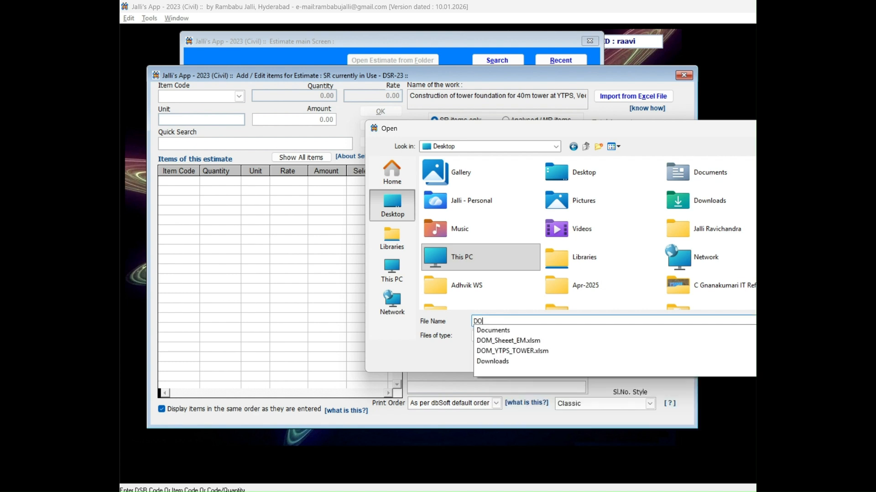
key("Down")
key("Down")
key("Down")
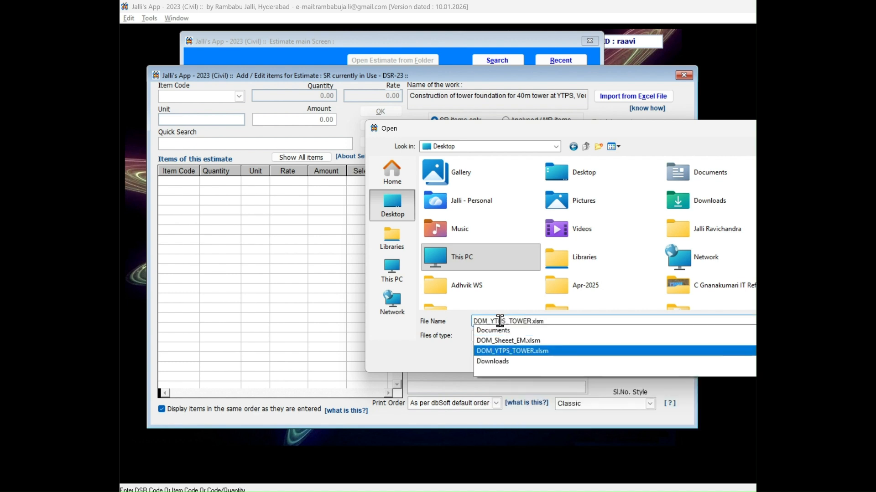
key("Return")
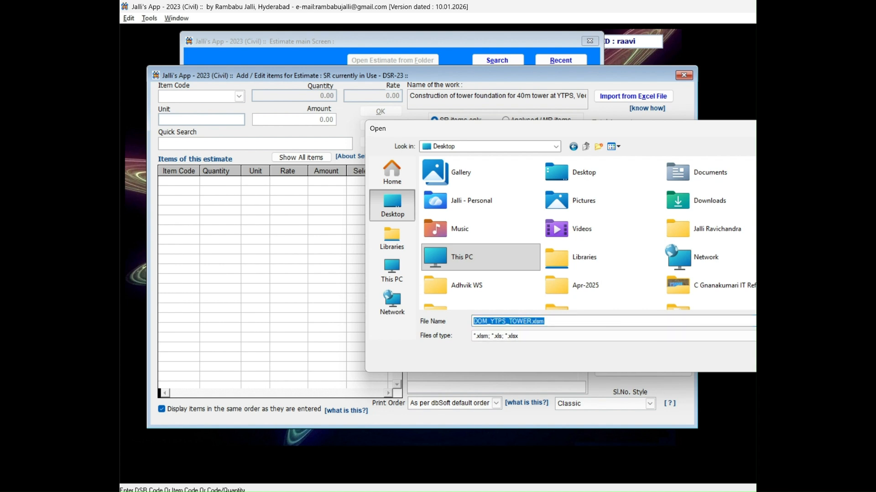
key("Return")
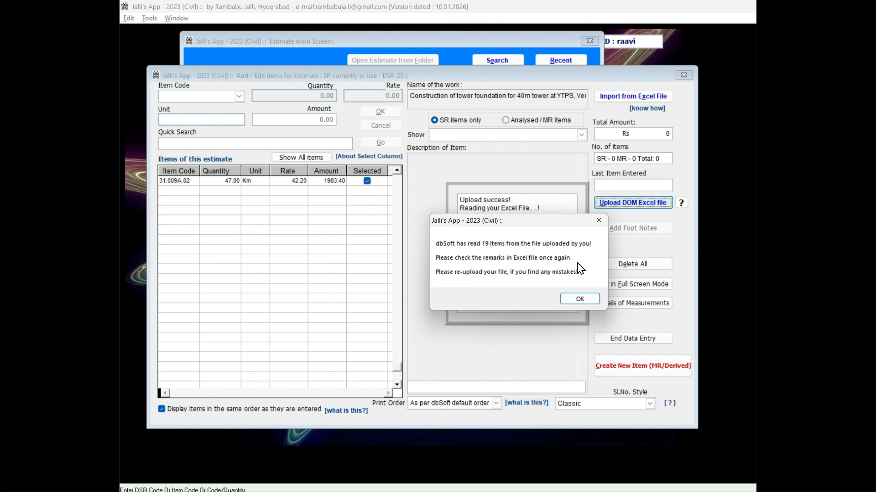
left_click(582, 299)
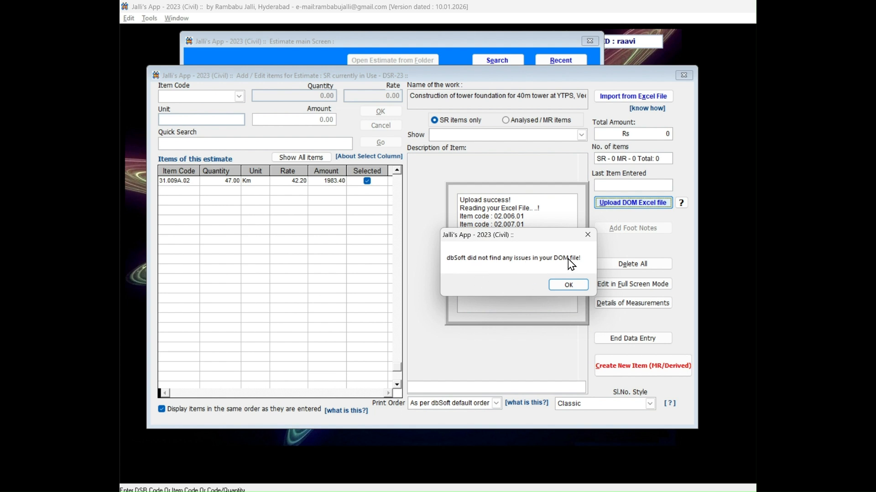
left_click(567, 286)
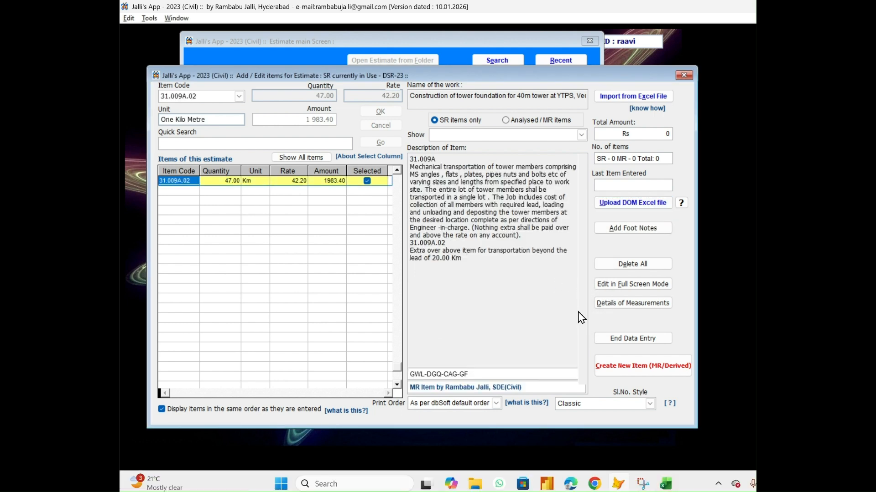
- Switch to the DOM_YTPS_TOWER workbook in Excel and review the column J remarks upward from the painting item to the sheet's start
left_click(666, 486)
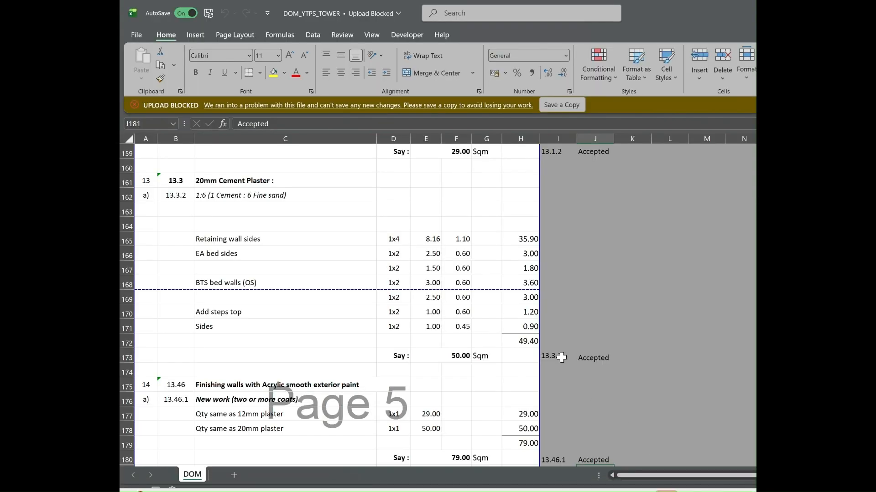
left_click(598, 170)
key("Up")
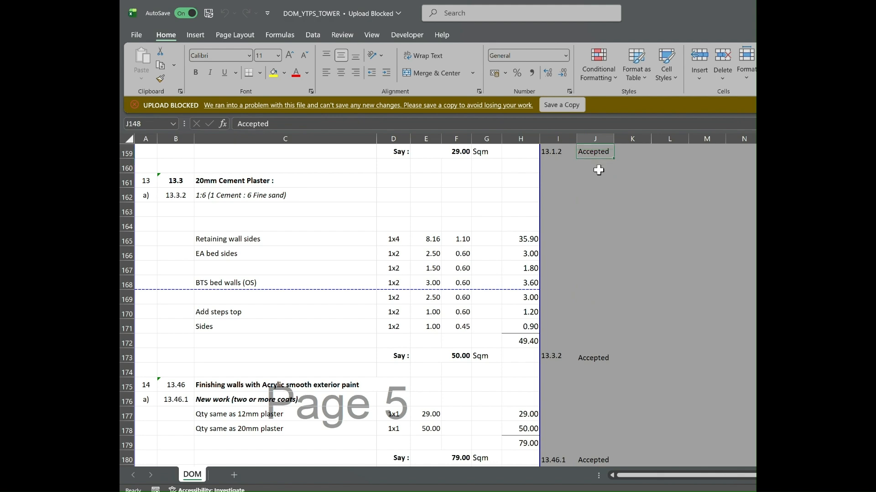
key("Up")
key("Up")
key("Up")
key("Up")
key("Up")
key("Up")
key("Up")
key("Up")
key("Up")
key("Up")
key("Up")
key("Up")
key("Up")
key("Up")
key("Up")
key("Up")
key("Up")
key("Up")
key("Up")
key("Up")
key("Up")
key("Up")
key("Up")
key("Up")
key("Up")
key("Up")
key("Up")
key("Up")
key("Up")
key("Up")
key("Up")
key("Up")
key("Up")
key("Up")
key("Up")
key("Up")
key("Up")
key("Up")
key("Up")
key("Up")
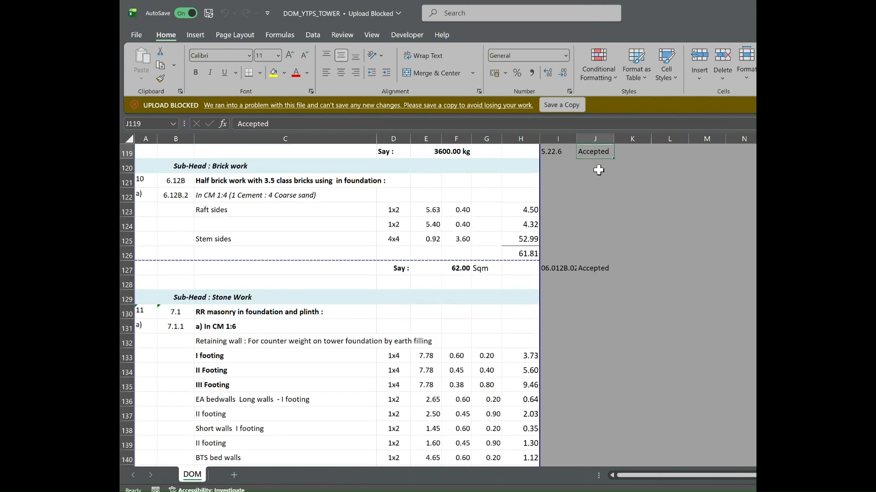
- Check the column J remarks beside the final quantities of the all kinds of soils and ordinary rock earth work
key("Down")
key("Down")
key("Down")
key("Down")
key("Down")
key("Down")
key("Down")
key("Down")
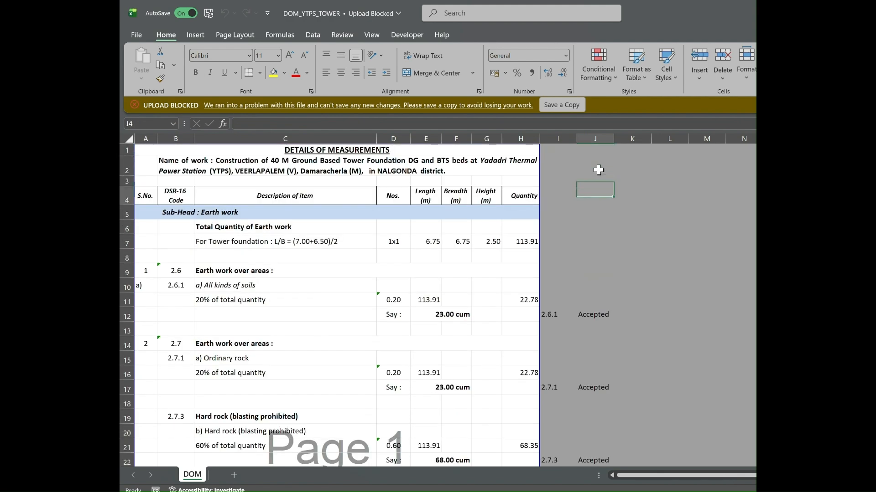
key("Down")
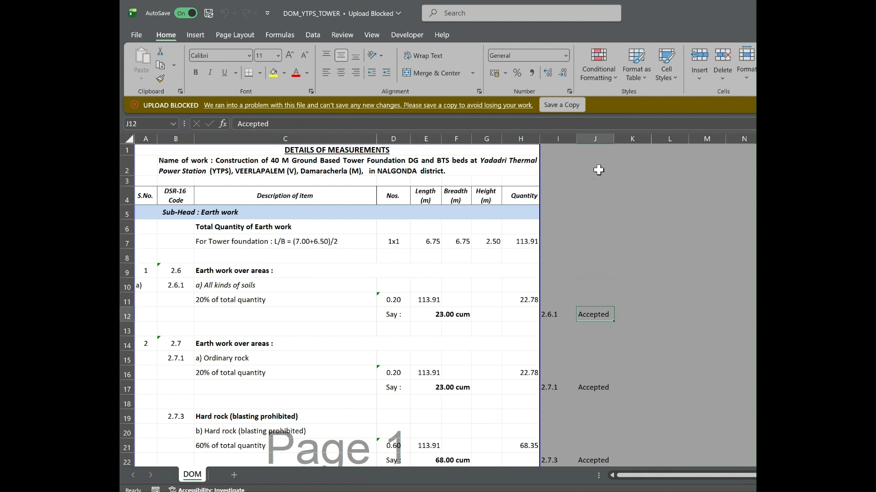
key("Down")
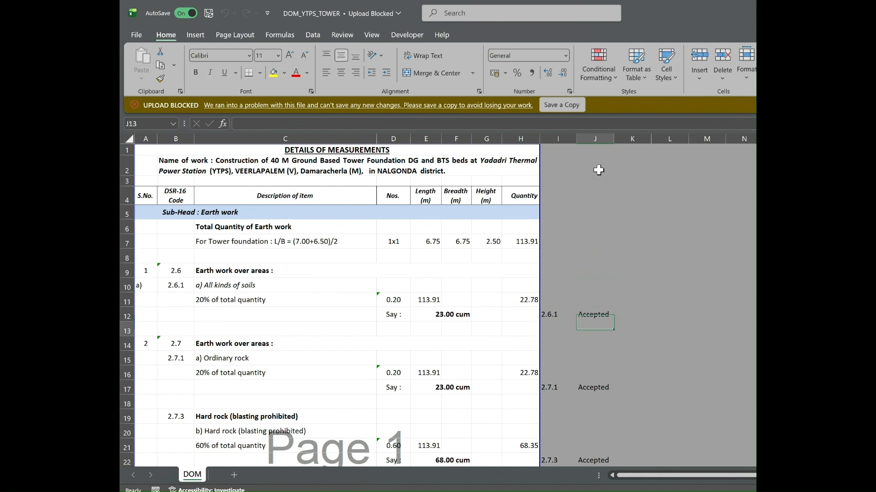
key("Down")
key("Down")
key("Down")
key("Down")
key("Down")
key("Down")
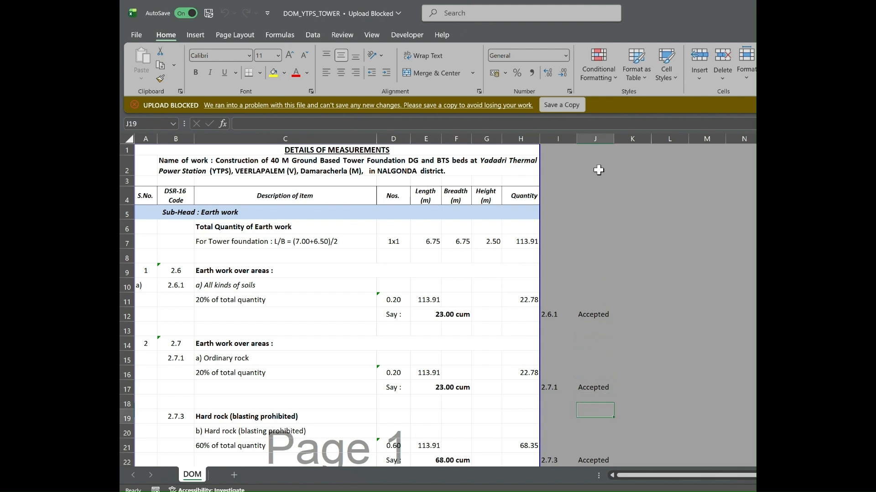
- Check the column J remark beside the final quantity of the hard rock earth work
key("Down")
key("Down")
key("Down")
key("Down")
key("Down")
key("Down")
key("Down")
key("Down")
key("Down")
key("Down")
key("Down")
key("Down")
key("Down")
key("Down")
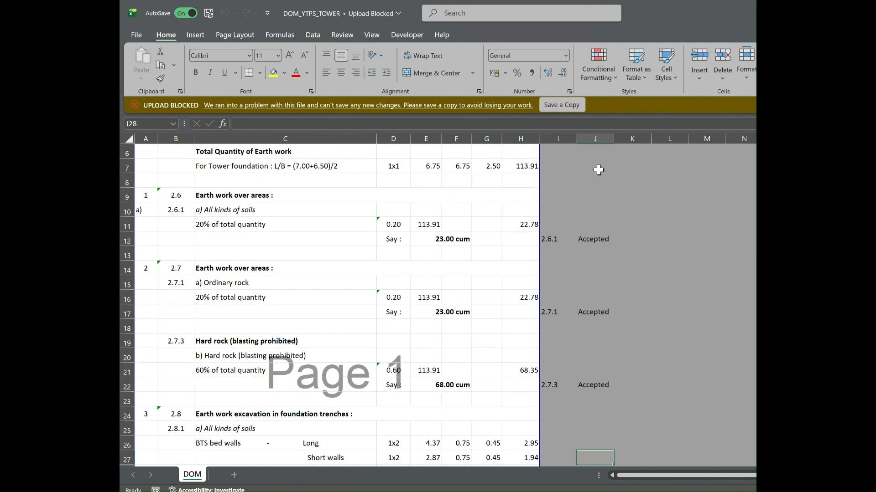
- Check the column J remarks beside the foundation trench excavation, excavated earth filling and additional lift quantities
key("Down")
key("Down")
key("Down")
key("Down")
key("Down")
key("Down")
key("Down")
key("Down")
key("Down")
key("Down")
key("Down")
key("Down")
key("Down")
key("Down")
key("Down")
key("Down")
key("Down")
key("Down")
key("Down")
key("Down")
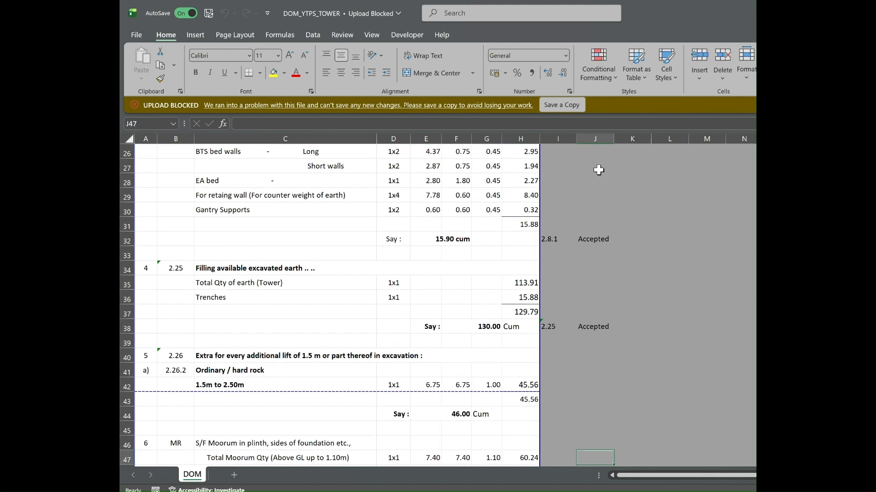
- Check the column J remark beside the final quantity of the moorum filling
key("Down")
key("Down")
key("Down")
key("Down")
key("Down")
key("Down")
key("Down")
key("Down")
key("Down")
key("Down")
key("Down")
key("Down")
key("Down")
key("Down")
key("Down")
key("Down")
key("Down")
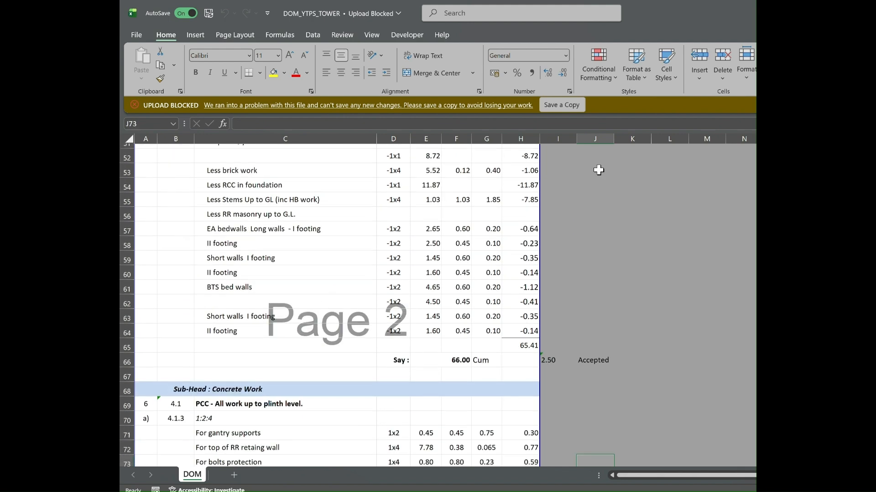
- Check the column J remarks beside the final quantities of the PCC and RCC items up to plinth level
key("Down")
key("Down")
key("Down")
key("Down")
key("Down")
key("Down")
key("Down")
key("Down")
key("Down")
key("Down")
key("Down")
key("Down")
key("Down")
key("Down")
key("Down")
key("Down")
key("Down")
key("Down")
key("Down")
key("Down")
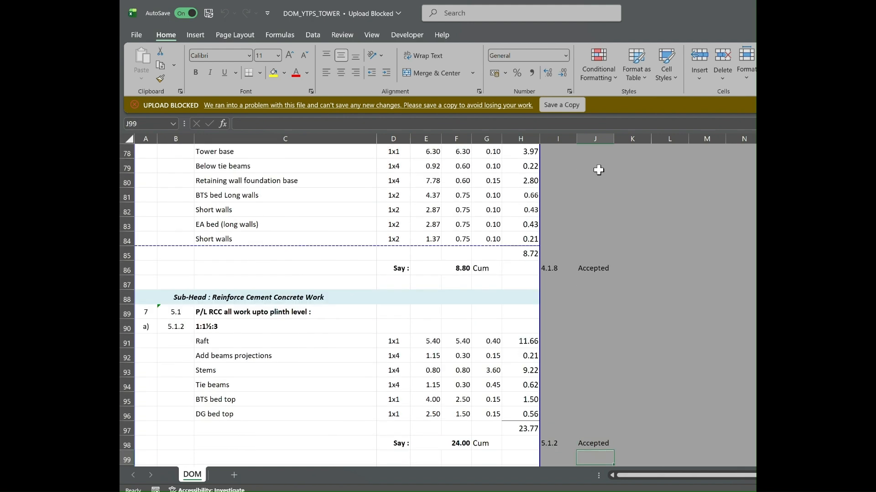
- Check the column J remarks beside the formwork quantities and the TMT reinforcement quantity for the tower foundation
key("Down")
key("Down")
key("Down")
key("Down")
key("Down")
key("Down")
key("Down")
key("Down")
key("Down")
key("Down")
key("Down")
key("Down")
key("Down")
key("Down")
key("Down")
key("Down")
key("Down")
key("Down")
key("Down")
key("Down")
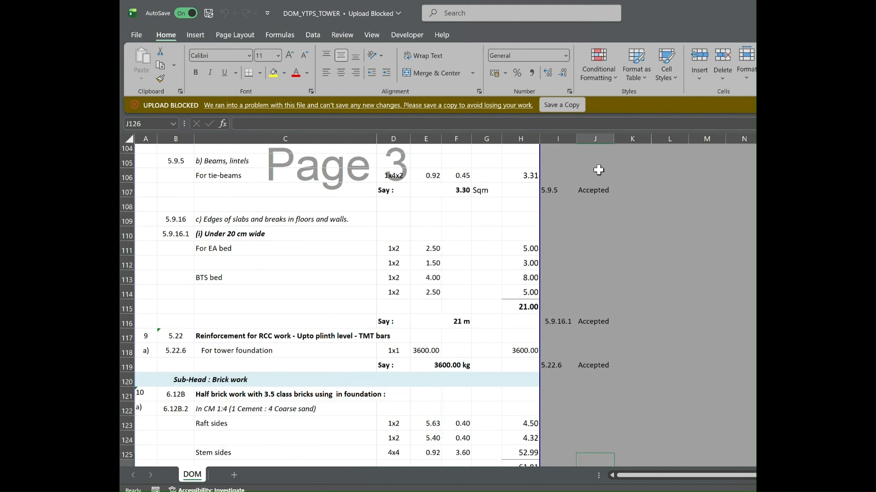
- Check the column J remark beside the final quantity of the half brick work in foundation
key("Down")
key("Down")
key("Down")
key("Down")
key("Down")
key("Down")
key("Down")
key("Down")
key("Down")
key("Down")
key("Down")
key("Down")
key("Down")
key("Down")
key("Down")
key("Down")
key("Down")
key("Down")
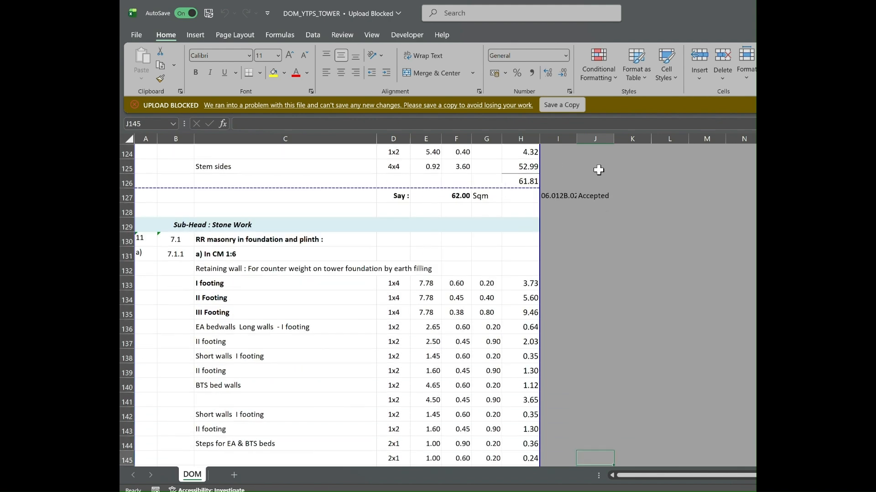
- Check the column J remarks beside the final quantities of the RR masonry and the 12mm cement plaster
key("Down")
key("Down")
key("Down")
key("Down")
key("Down")
key("Down")
key("Down")
key("Down")
key("Down")
key("Down")
key("Down")
key("Down")
key("Down")
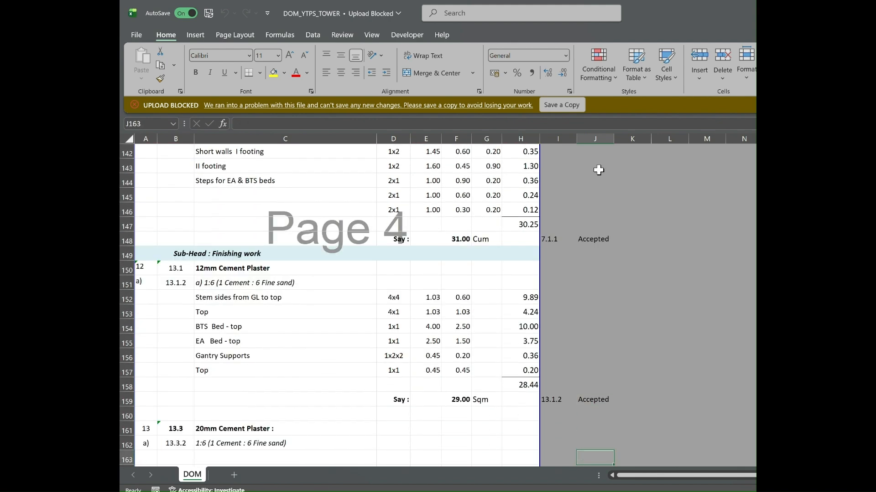
- Check the column J remarks beside the 20mm cement plaster, acrylic exterior paint and 47 km transportation quantities
key("Down")
key("Down")
key("Down")
key("Down")
key("Down")
key("Down")
key("Down")
key("Down")
key("Down")
key("Down")
key("Down")
key("Down")
key("Down")
key("Down")
key("Down")
key("Down")
key("Down")
key("Down")
key("Down")
key("Down")
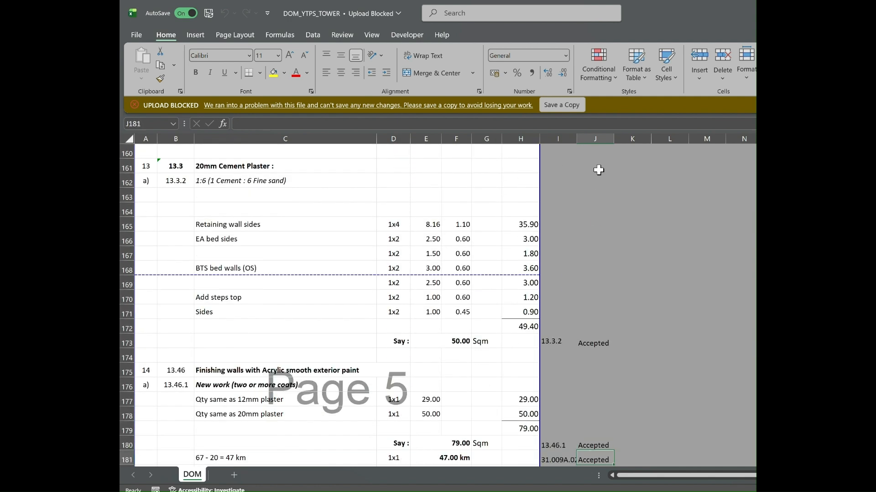
- Review the column J remarks again from the end of the DOM sheet back up to the earth work items
key("Up")
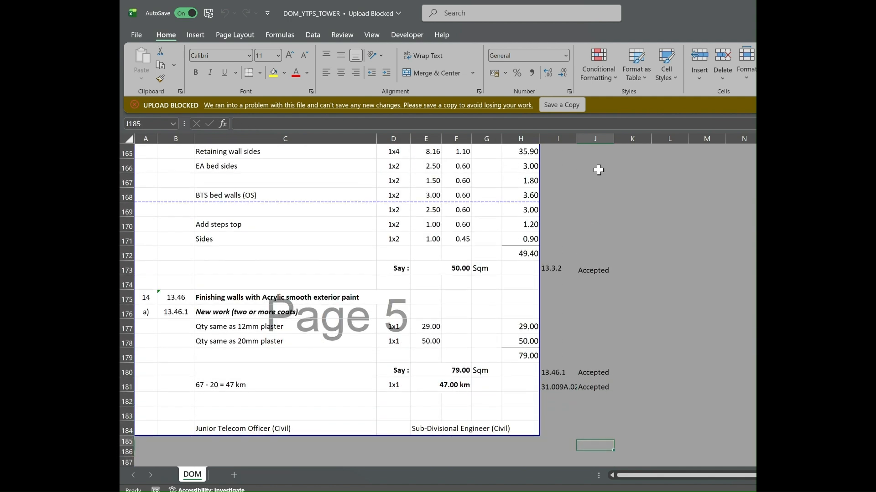
key("Up")
key("Up")
key("Up")
key("Up")
key("Up")
key("Up")
key("Up")
key("Up")
key("Up")
key("Up")
key("Up")
key("Up")
key("Up")
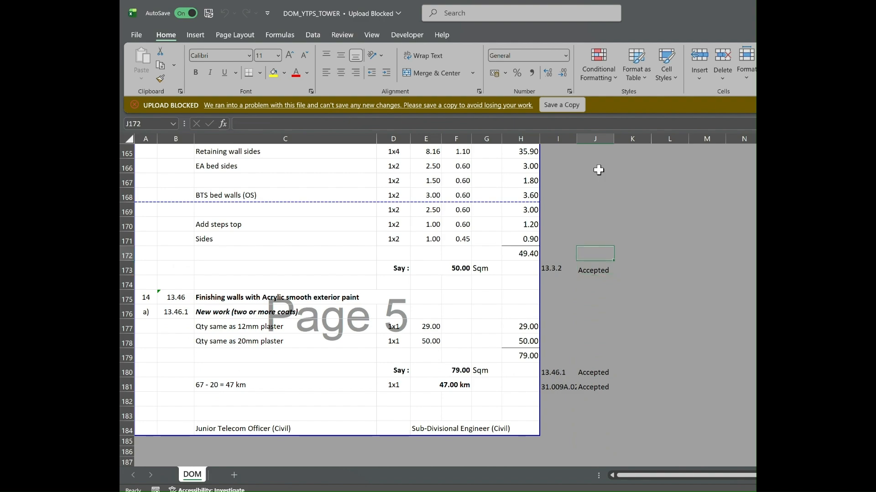
key("Up")
key("Up")
key("Up")
key("Up")
key("Up")
key("Up")
key("Up")
key("Up")
key("Up")
key("Up")
key("Up")
key("Up")
key("Up")
key("Up")
key("Up")
key("Up")
key("Up")
key("Up")
key("Up")
key("Up")
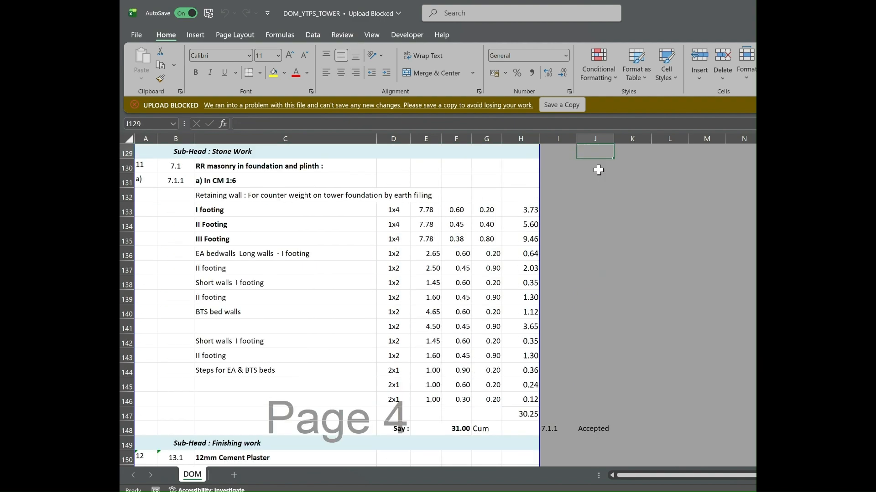
key("Up")
key("Up")
key("Up")
key("Up")
key("Up")
key("Up")
key("Up")
key("Up")
key("Up")
key("Up")
key("Up")
key("Up")
key("Up")
key("Up")
key("Up")
key("Up")
key("Up")
key("Up")
key("Up")
key("Up")
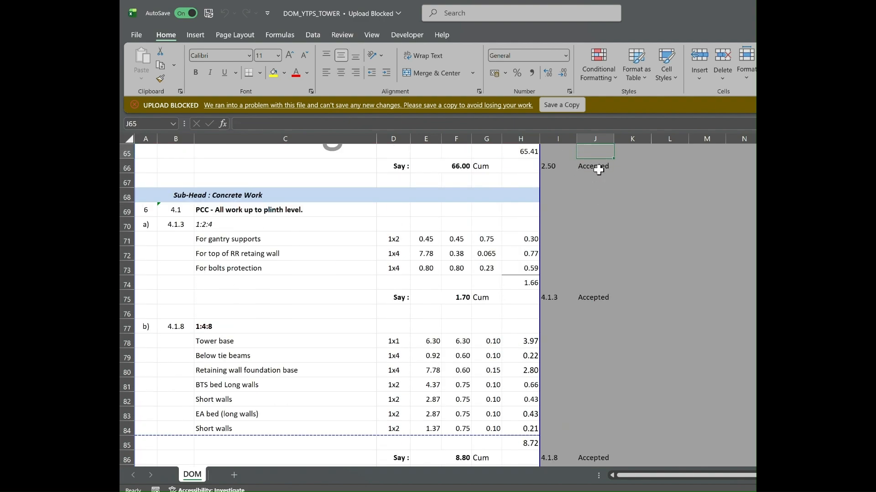
key("Up")
key("Up")
key("Up")
key("Up")
key("Up")
key("Up")
key("Up")
key("Up")
key("Up")
key("Up")
key("Up")
key("Up")
key("Up")
key("Up")
key("Up")
key("Up")
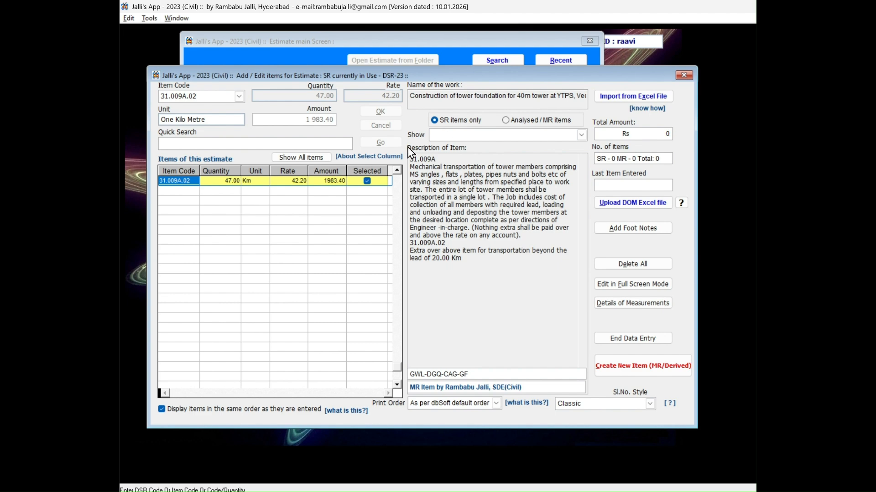
- In Jalli's App, review the uploaded estimate items from 31.009A.02 back to the first item, 02.006.01
left_click(255, 181)
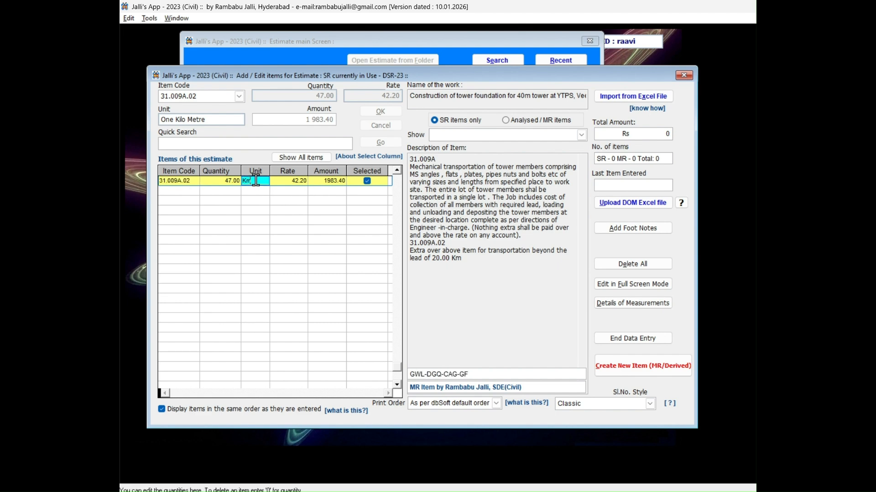
key("Up")
key("Up")
key("Up")
key("Up")
key("Up")
key("Up")
key("Up")
key("Up")
key("Up")
key("Up")
key("Up")
key("Up")
key("Up")
key("Up")
key("Up")
key("Up")
key("Up")
key("Up")
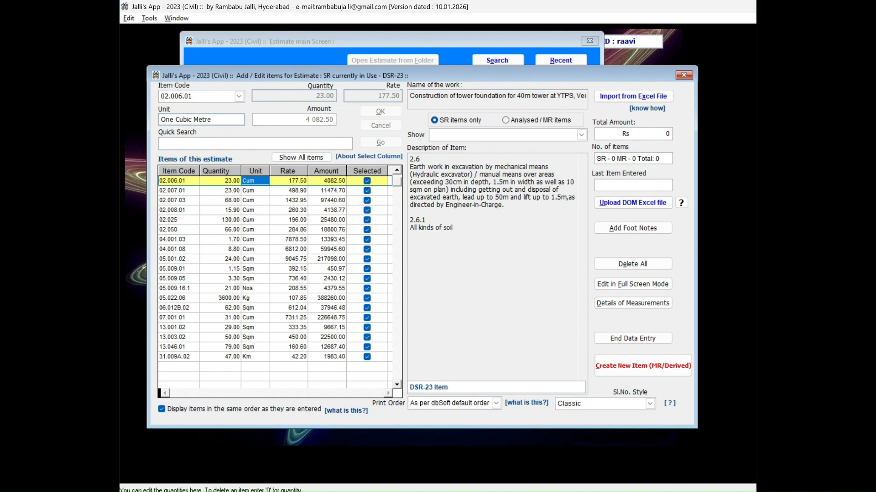
- Review the uploaded estimate items and their descriptions from 02.006.01 down to the last item, 31.009A.02
key("Down")
key("Down")
key("Down")
key("Down")
key("Down")
key("Down")
key("Down")
key("Down")
key("Down")
key("Down")
key("Down")
key("Down")
key("Down")
key("Down")
key("Down")
key("Down")
key("Down")
key("Down")
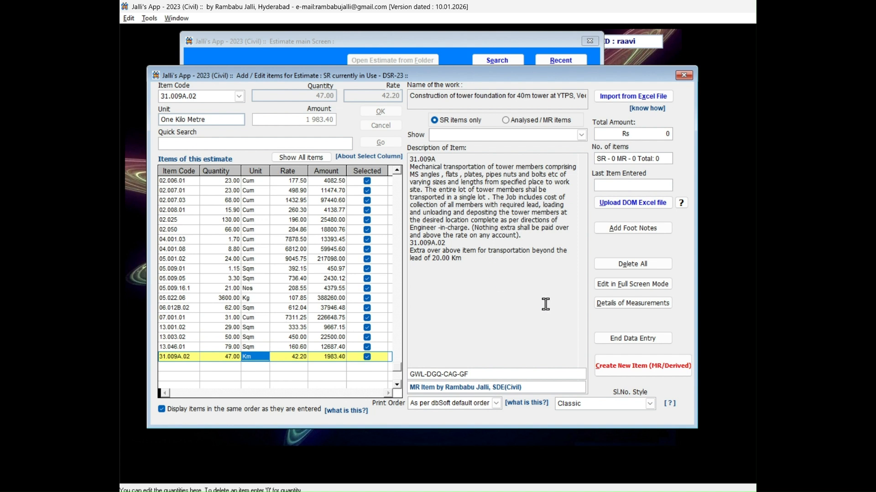
- End data entry for the estimate, accept the listed market rates as they are, and open the estimate's print options
left_click(635, 342)
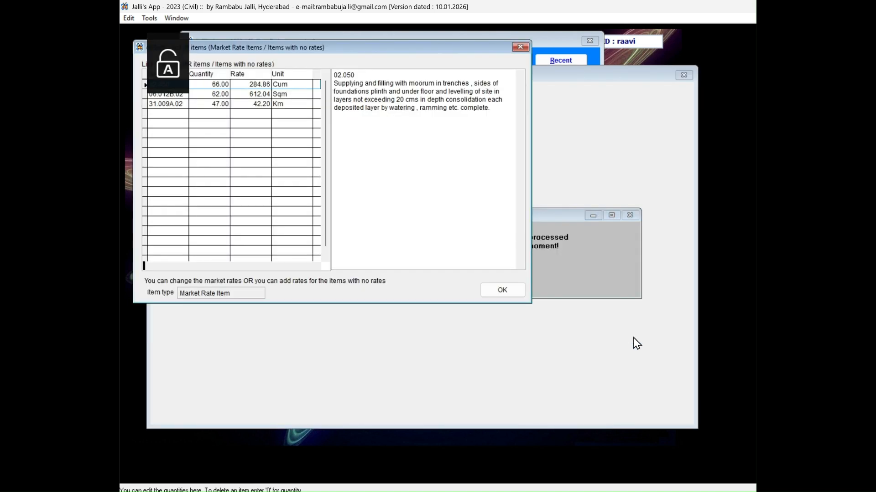
left_click(511, 293)
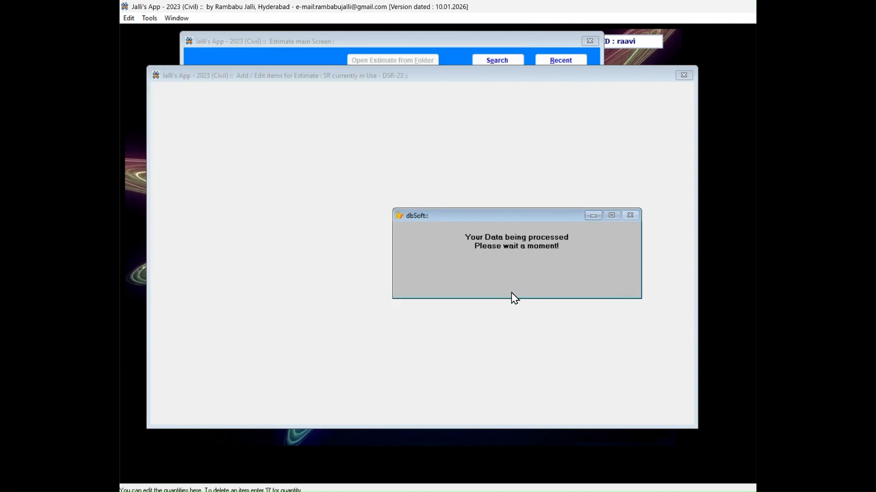
left_click(382, 269)
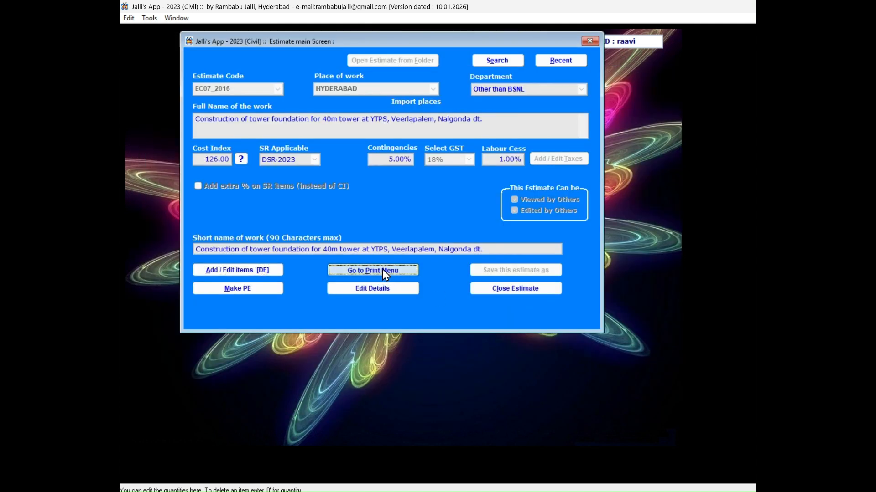
- Create the detailed estimate as an Excel file of type PE cum DE with the Detailed (Portrait) proforma
left_click(247, 135)
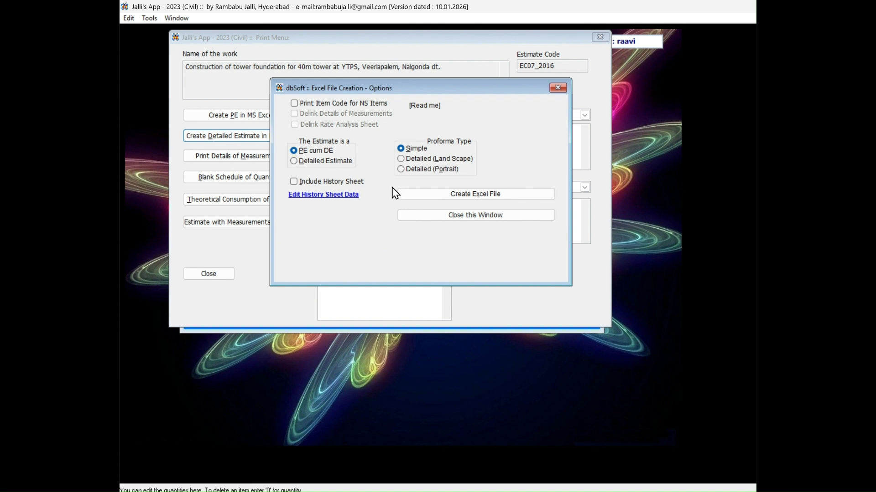
left_click(437, 170)
left_click(447, 194)
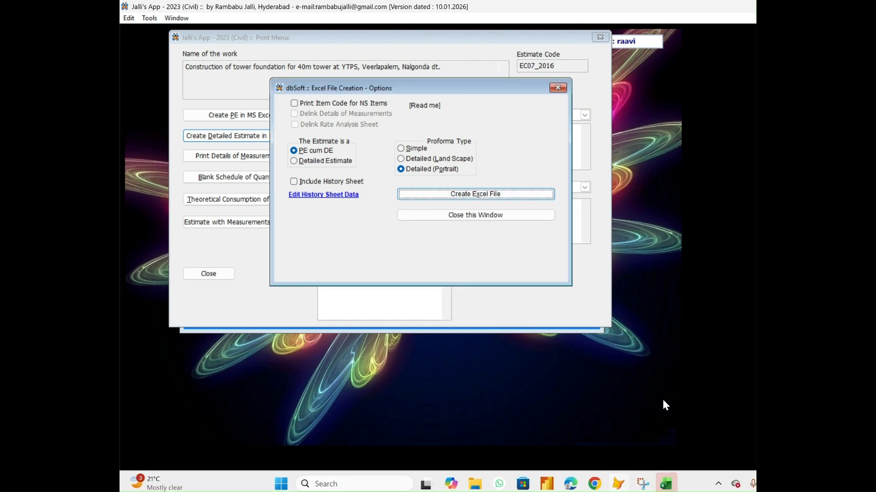
- Switch to the generated ec07_2016 workbook in Excel and look through its Abstract, Schedule and DOM sheets
mouse_move(668, 481)
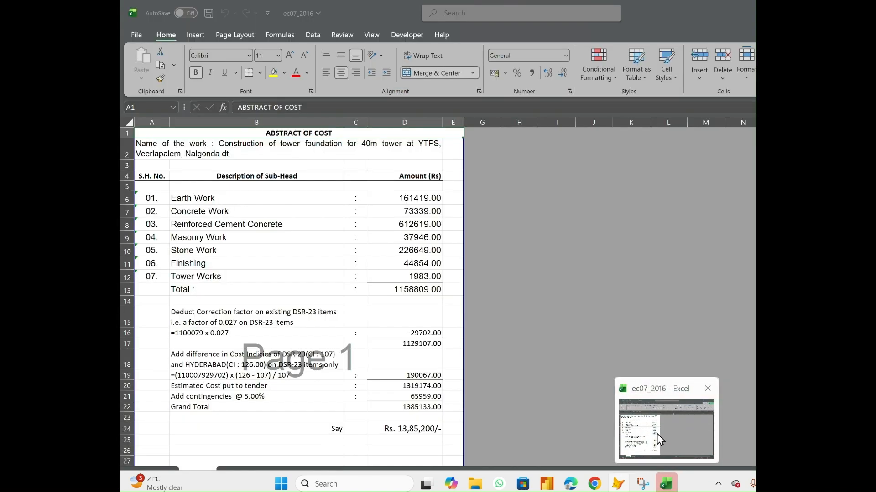
left_click(656, 434)
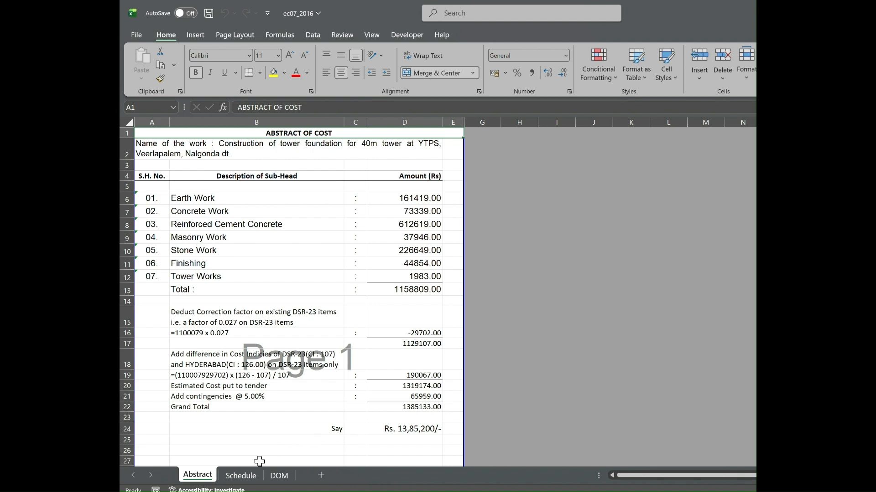
left_click(236, 476)
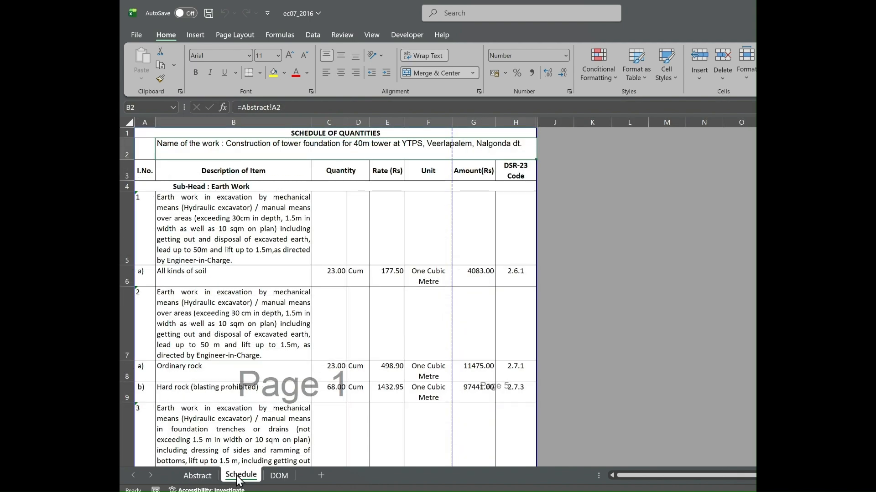
left_click(275, 480)
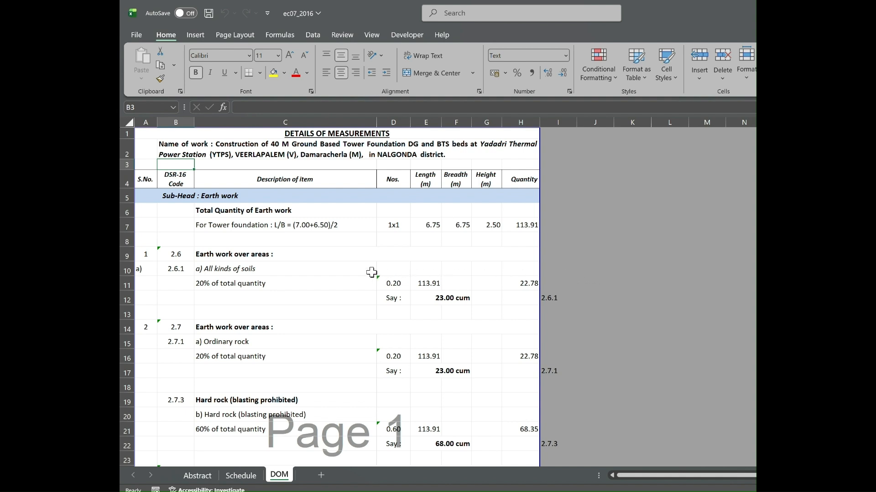
left_click(253, 479)
left_click(210, 479)
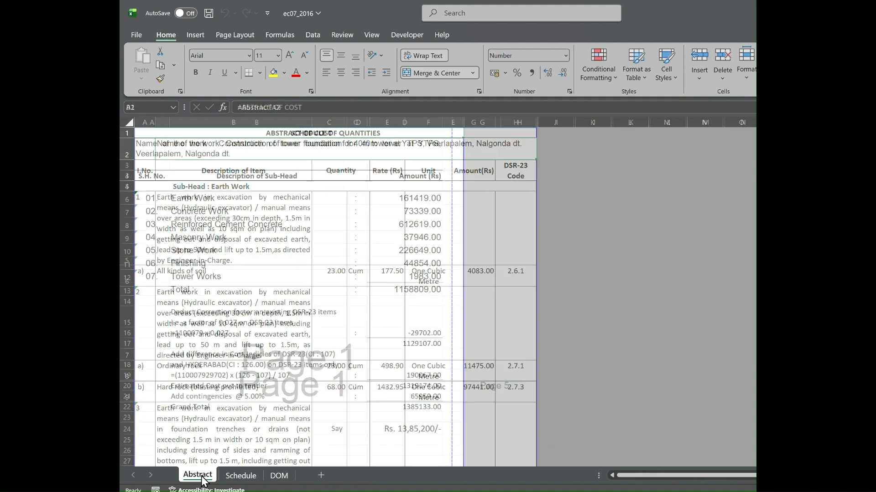
- Check how the Schedule quantity for all kinds of soil in C6 links to the rounded quantity in E12 of the DOM sheet
left_click(244, 480)
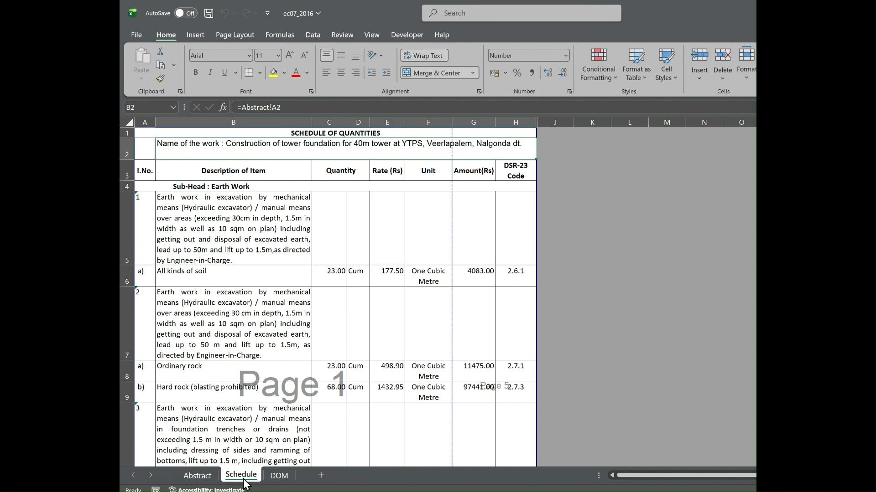
left_click(278, 479)
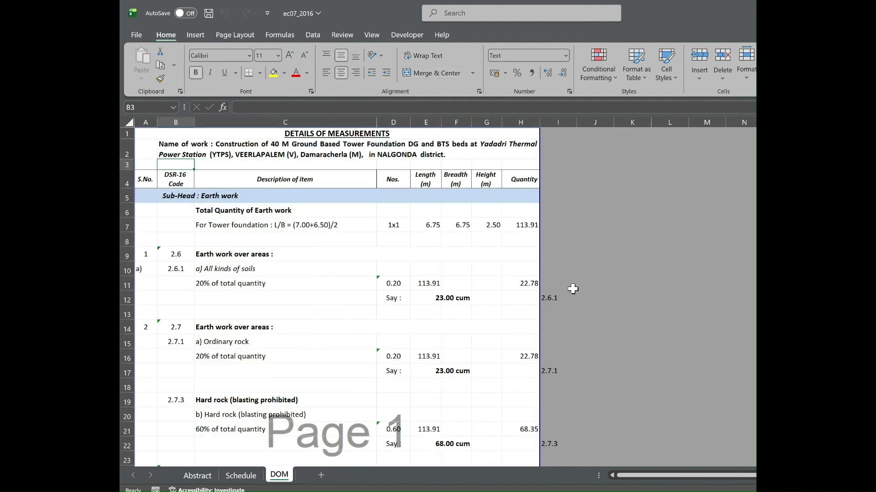
left_click(446, 299)
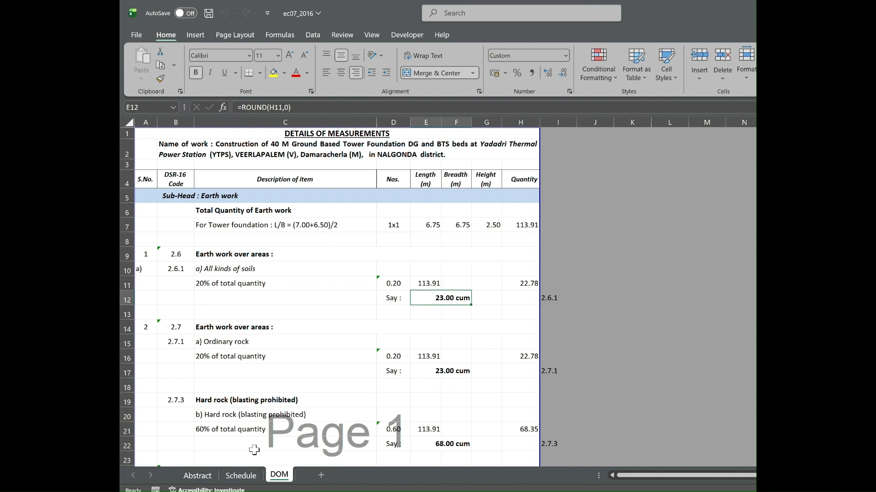
left_click(240, 475)
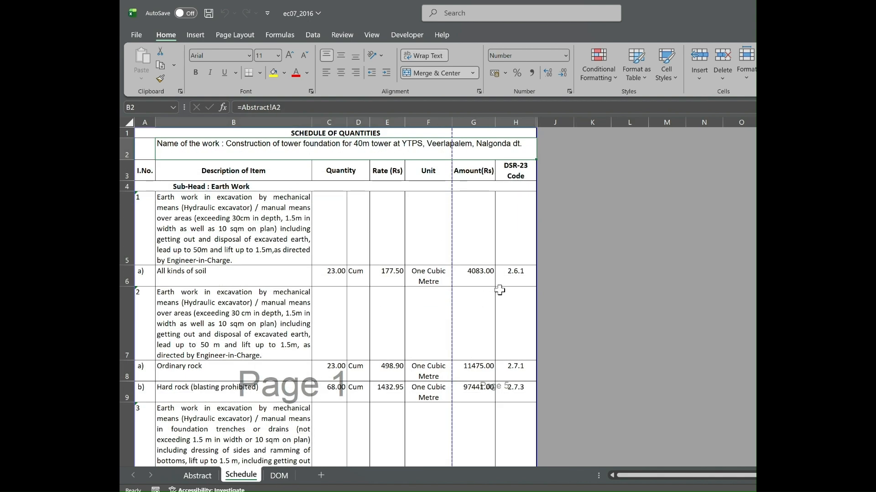
left_click(336, 280)
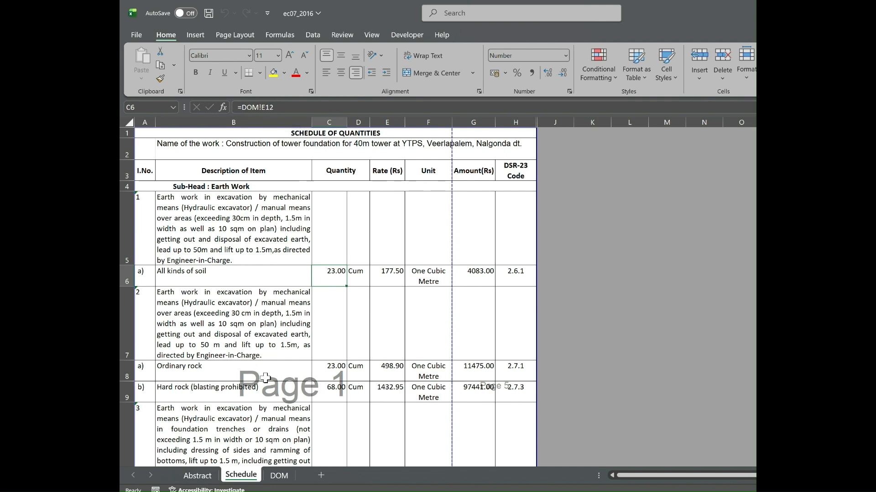
left_click(278, 475)
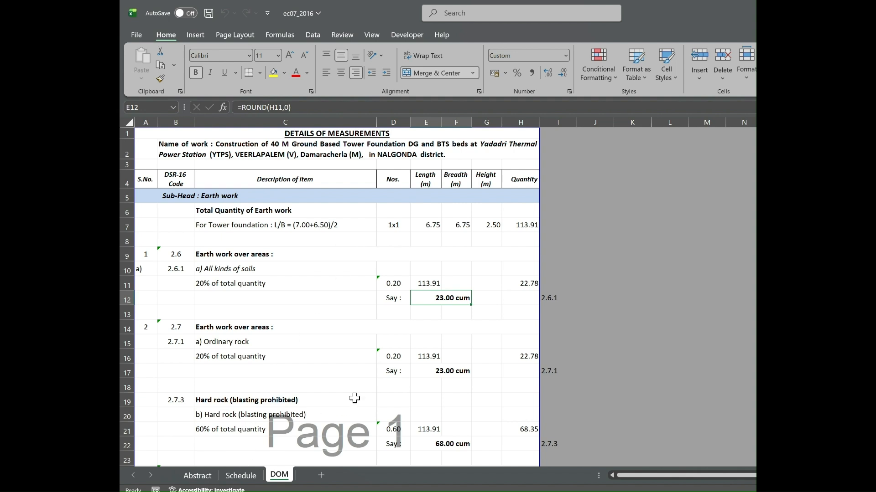
- Inspect the formulas behind the Earth Work, Concrete Work and Reinforced Cement Concrete amounts on the Abstract sheet
left_click(198, 475)
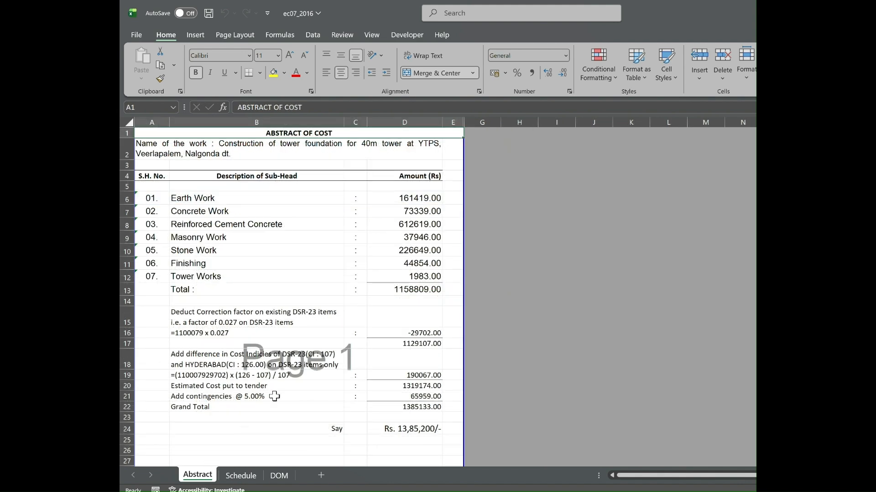
left_click(416, 197)
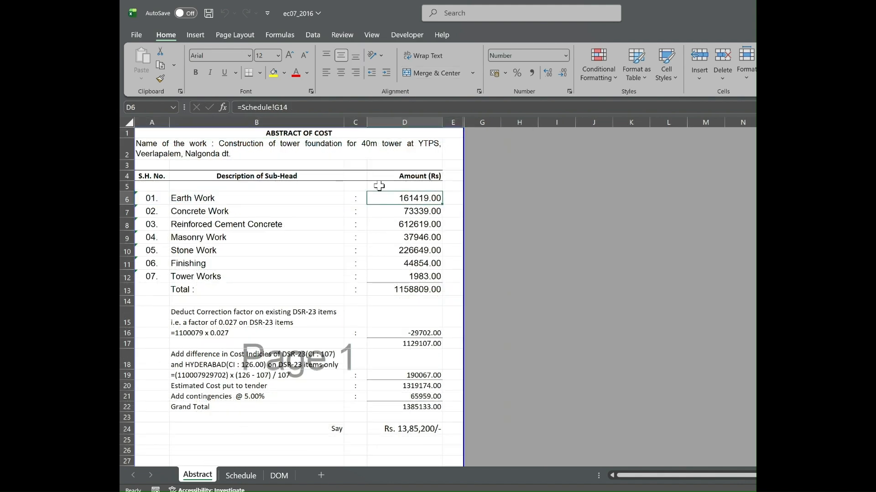
left_click(424, 209)
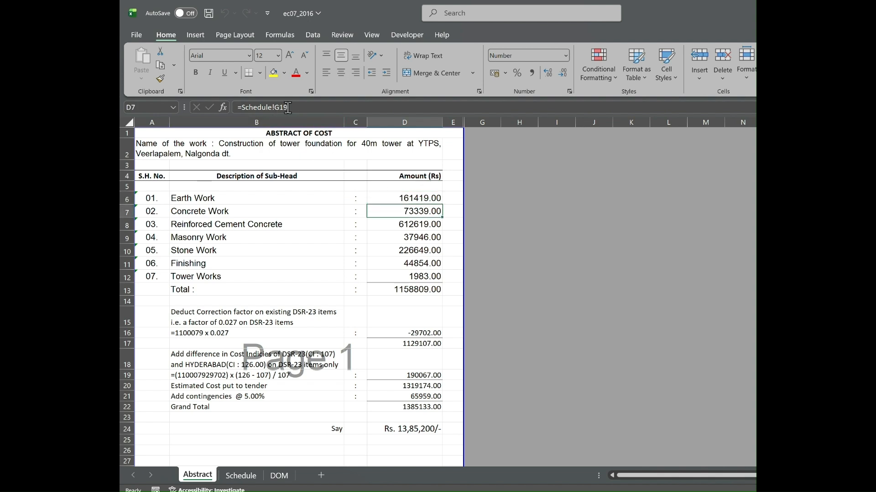
left_click(411, 223)
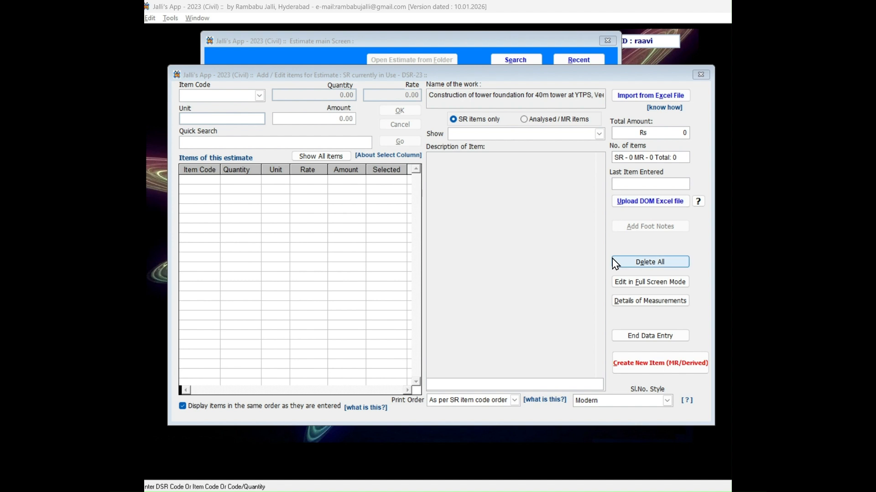
- Launch Excel from the Windows search and open a new blank workbook
mouse_move(616, 490)
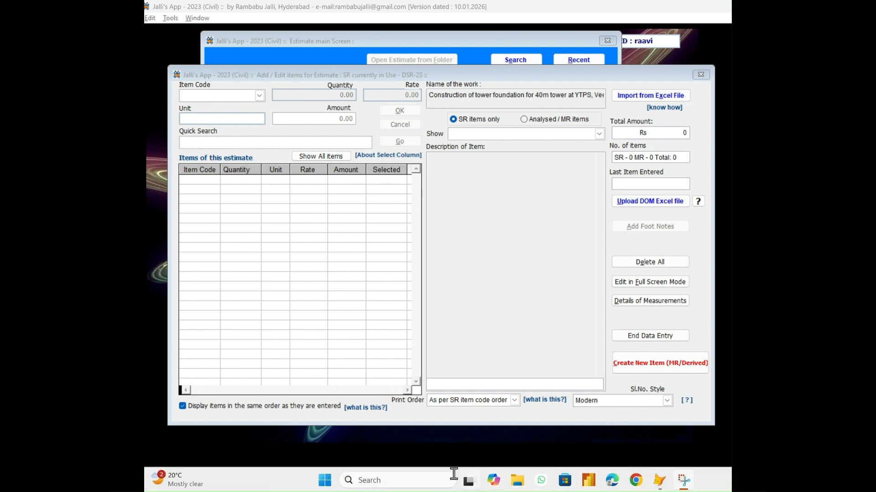
left_click(427, 481)
type("excel")
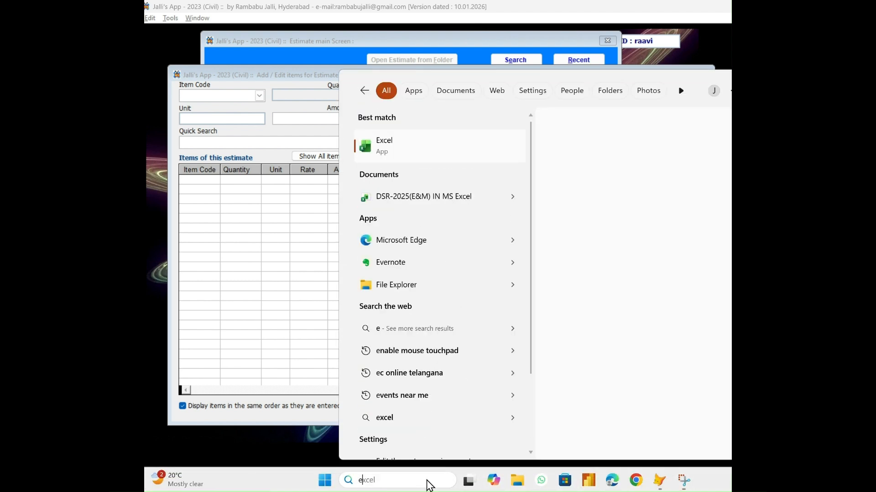
left_click(395, 145)
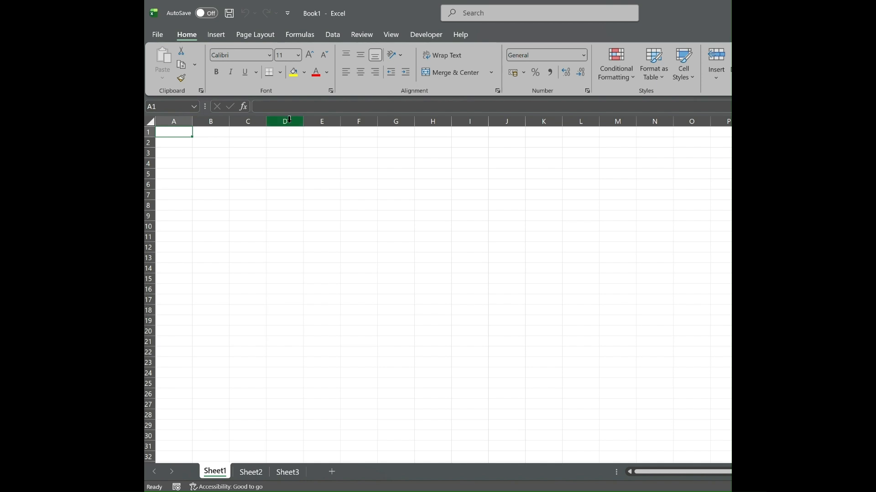
- Format the whole of column A on Sheet1 as Text
left_click(179, 121)
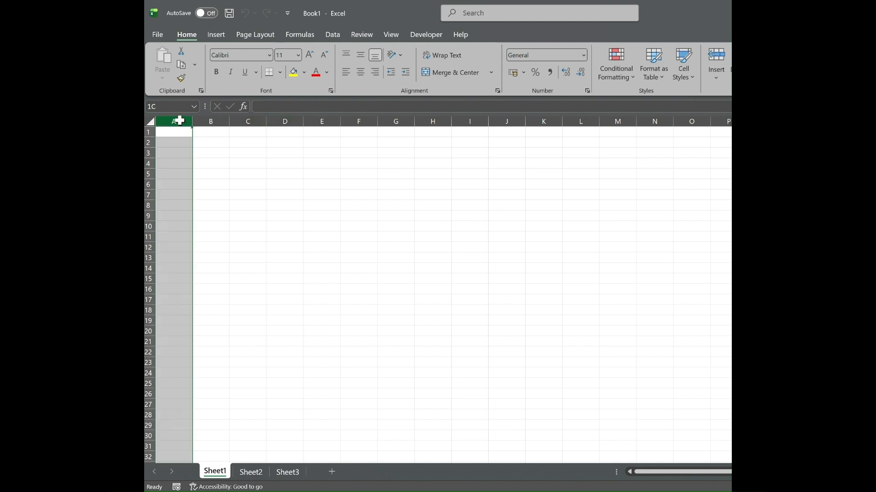
right_click(180, 118)
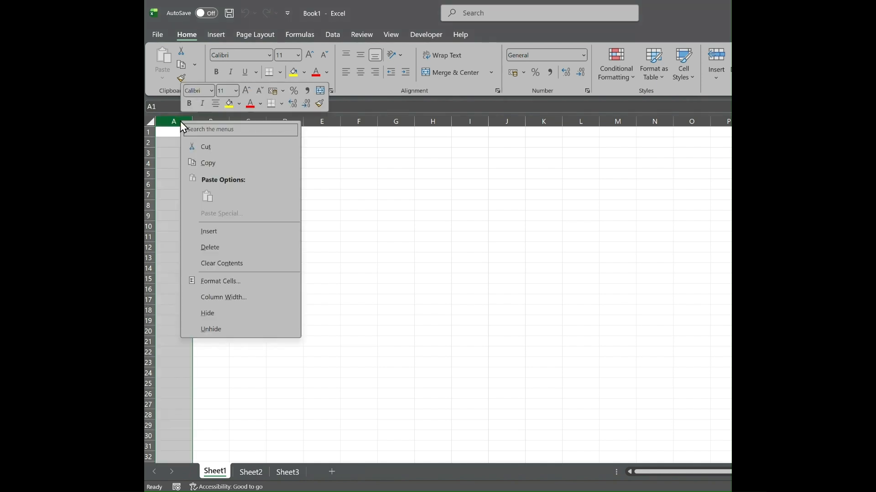
left_click(231, 282)
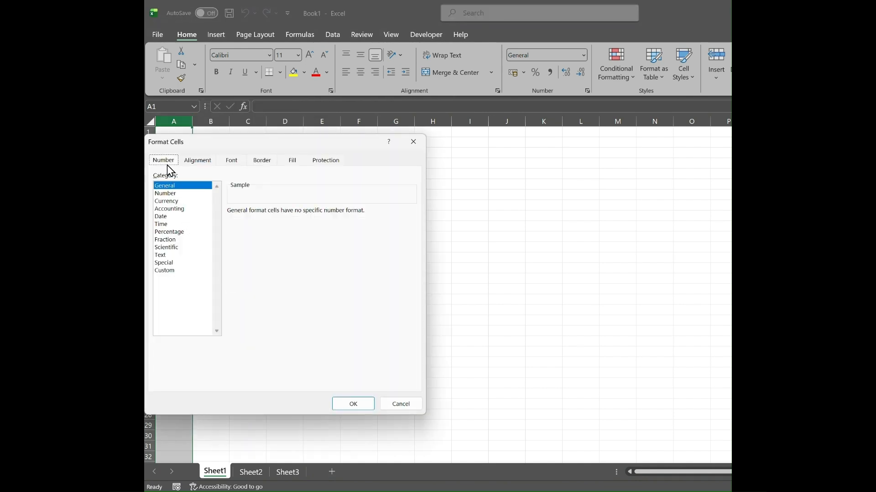
left_click(173, 248)
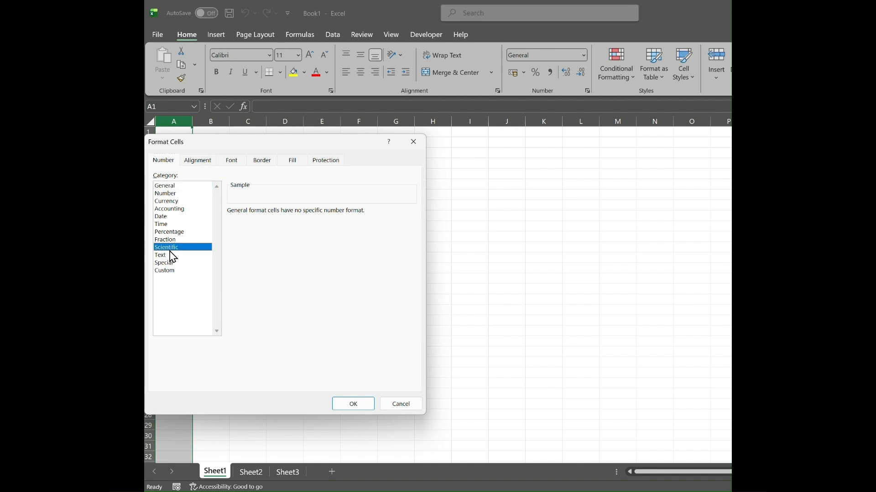
left_click(171, 255)
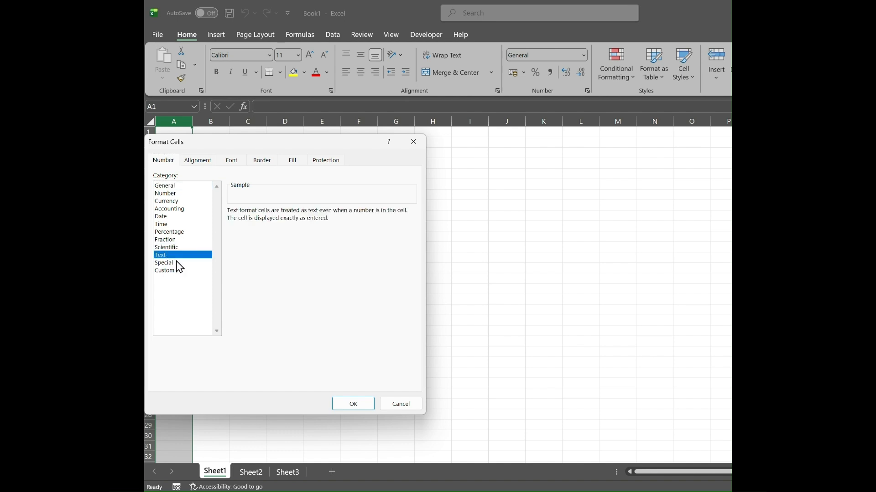
left_click(354, 404)
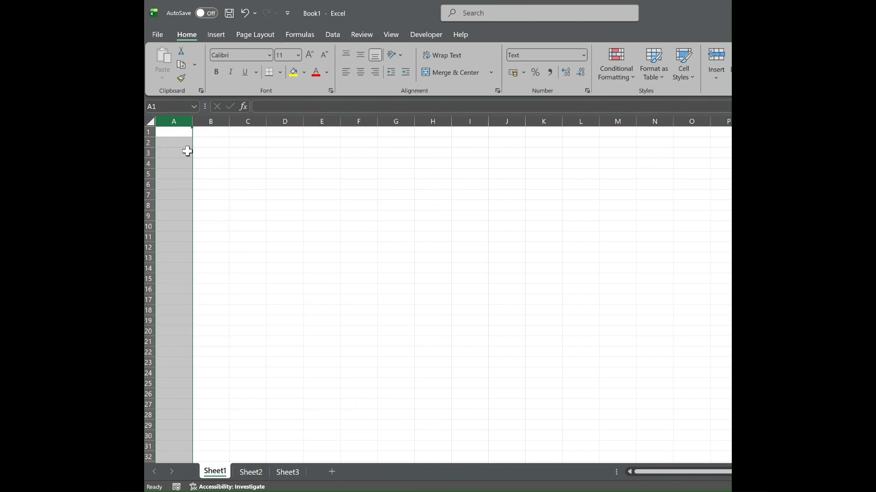
- Enter the test codes 13.1, 13.10 and 13.100 in cells A1 to A3 of the text-formatted column
left_click(180, 134)
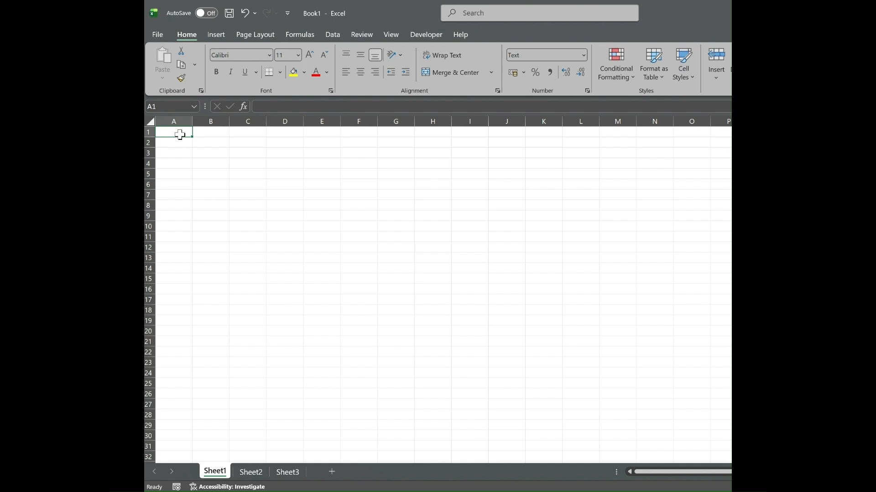
type("1")
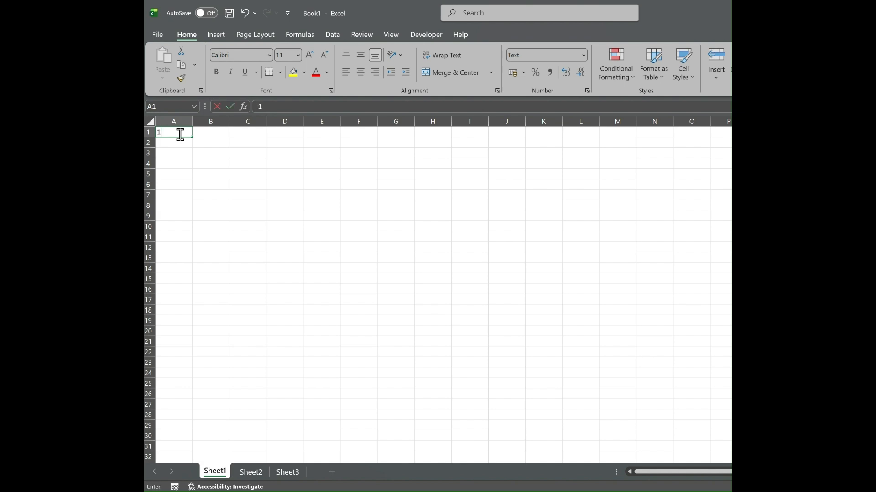
type("3.1")
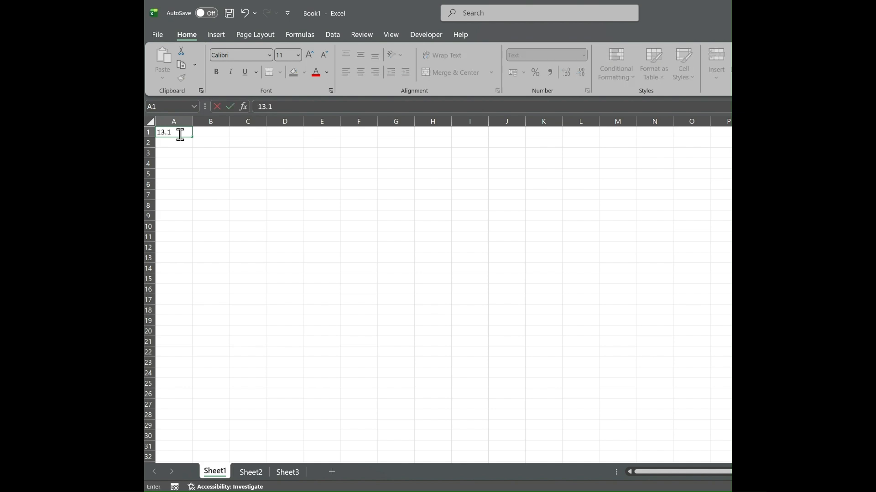
key("Return")
type("13.")
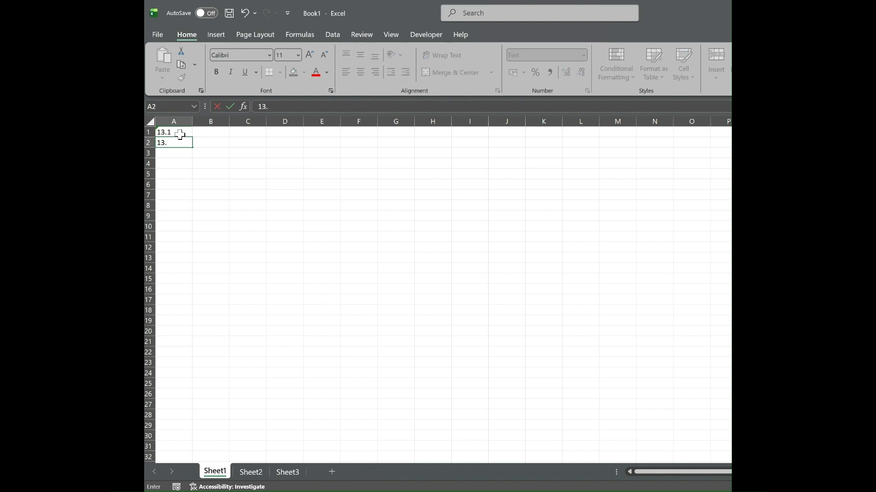
type("10")
key("Return")
type("1")
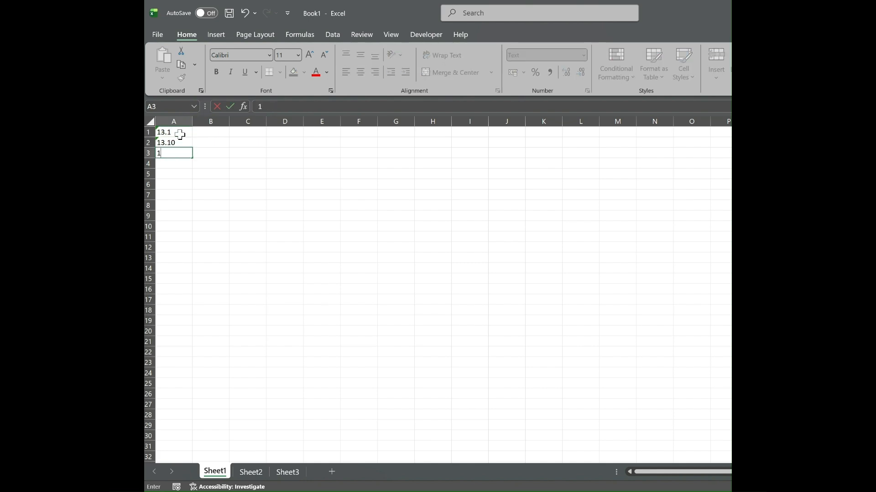
type("3.100")
key("Return")
- Enter the same codes 13.1, 13.10 and 13.100 in the General-formatted cells B1 to B3 for comparison
key("Up")
key("Up")
key("Up")
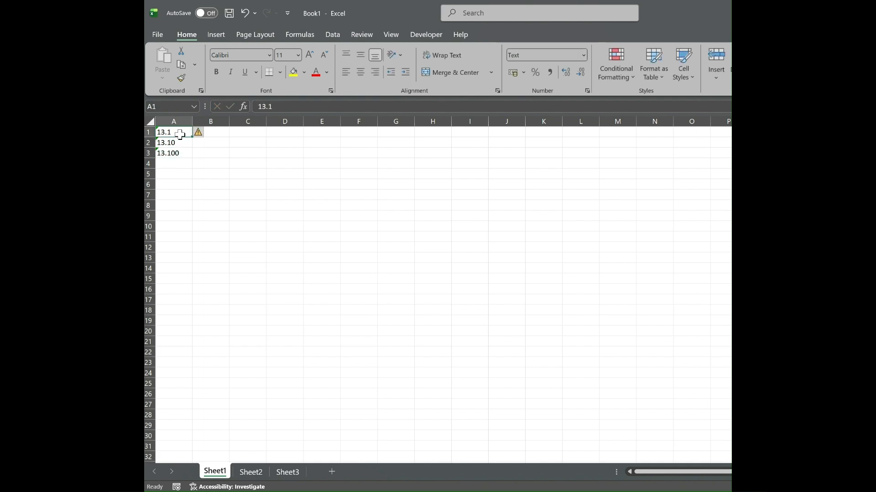
key("Down")
key("Up")
key("Right")
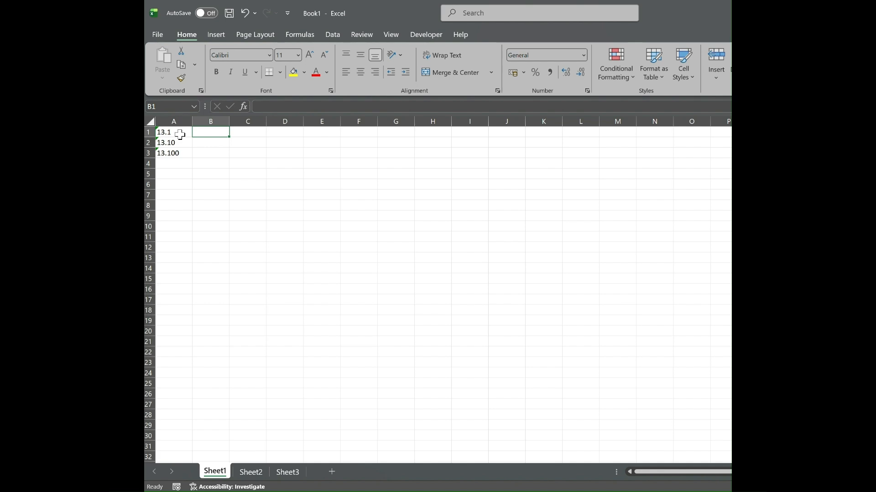
type("13.")
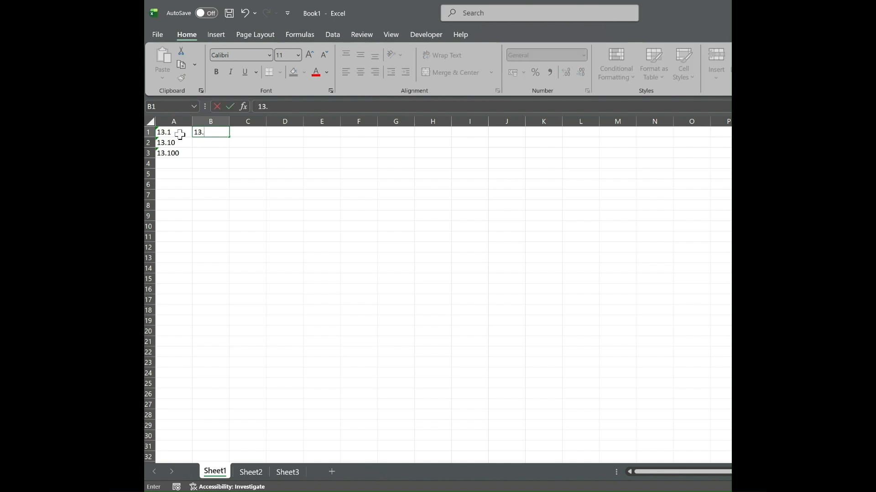
type("1")
key("Return")
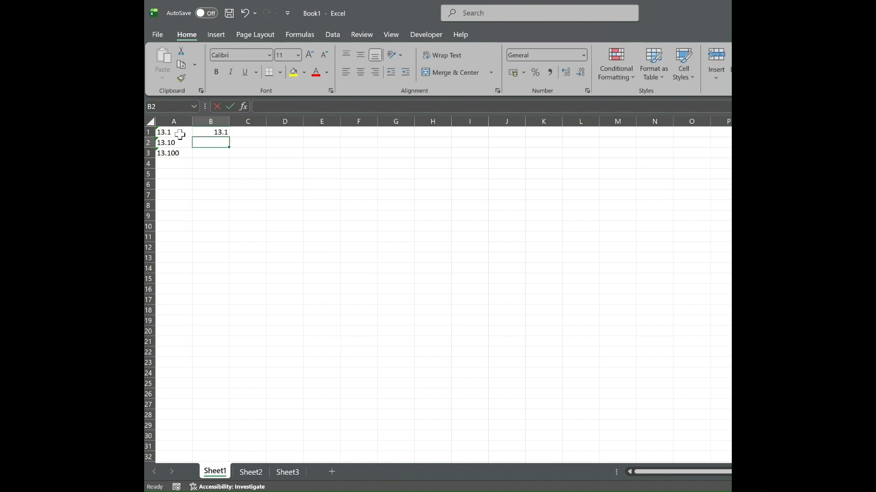
type("13.")
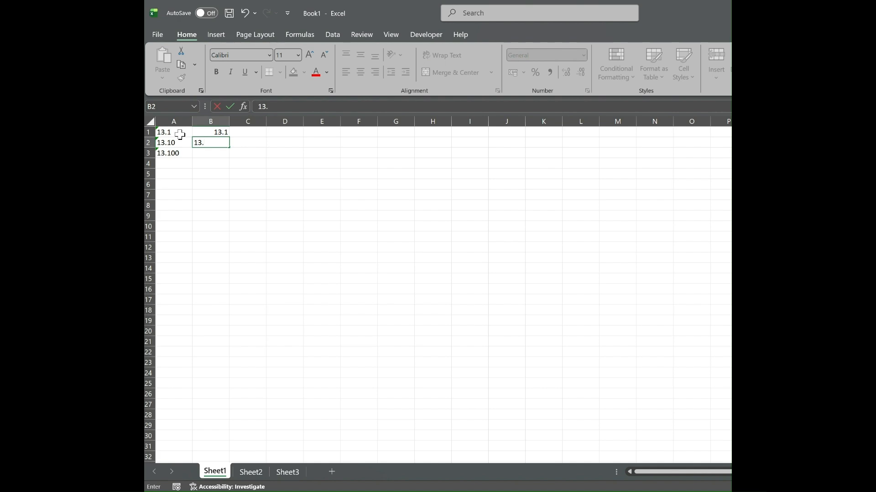
type("10")
key("Return")
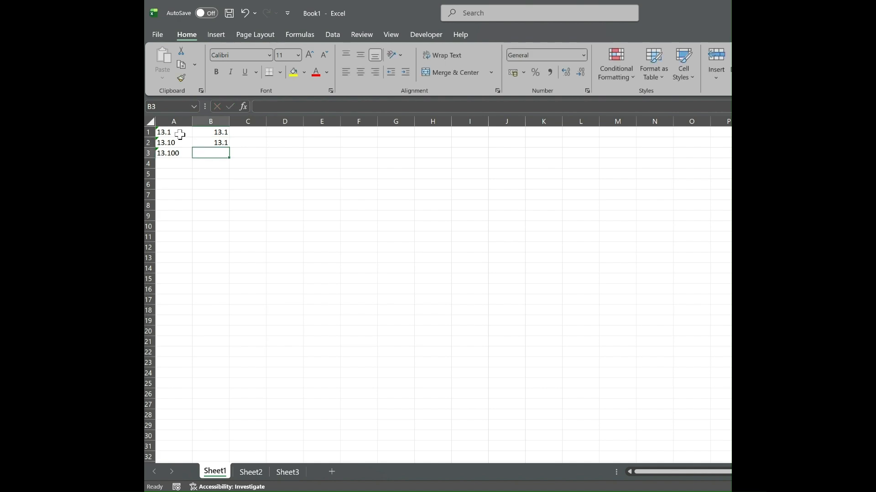
type("13.100")
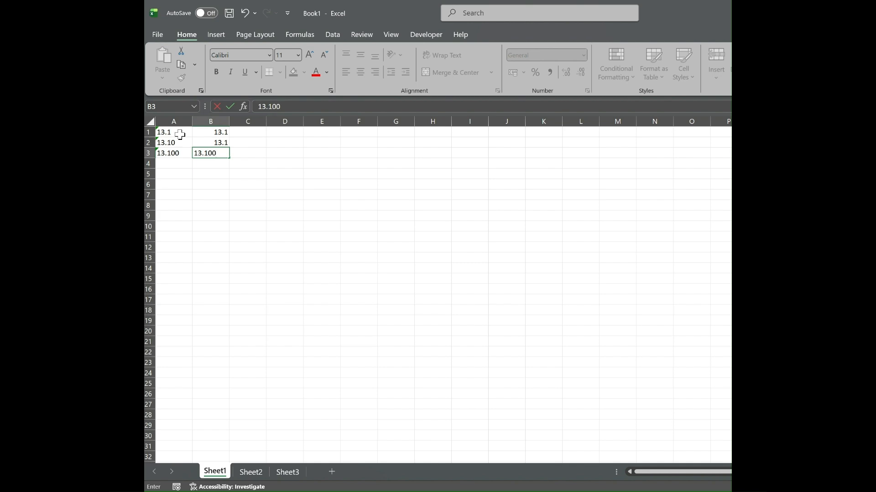
key("Return")
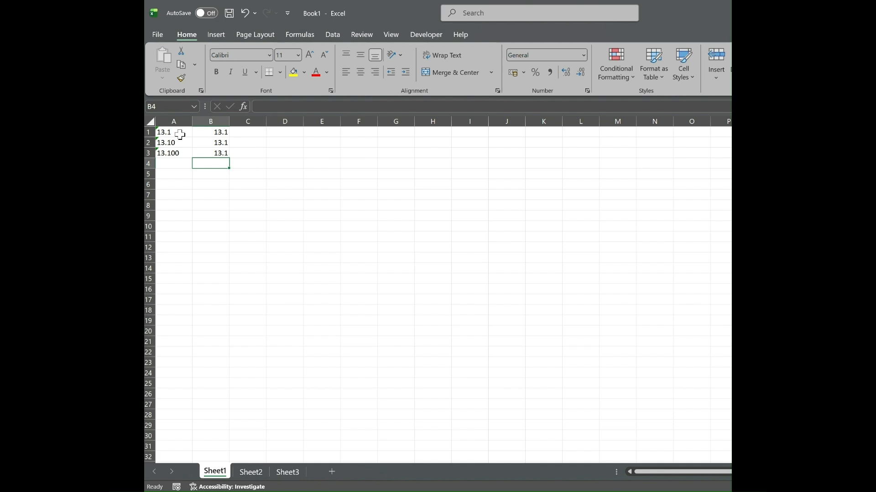
- Clear the test codes from B1:B3 and A1:A3 on Sheet1
key("Up")
key("Up")
key("Up")
key("shift+Down")
key("shift+Down")
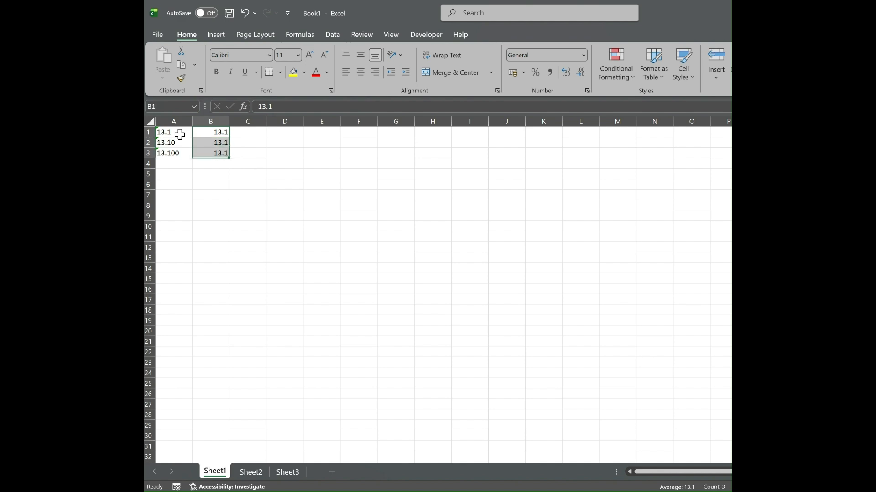
key("Delete")
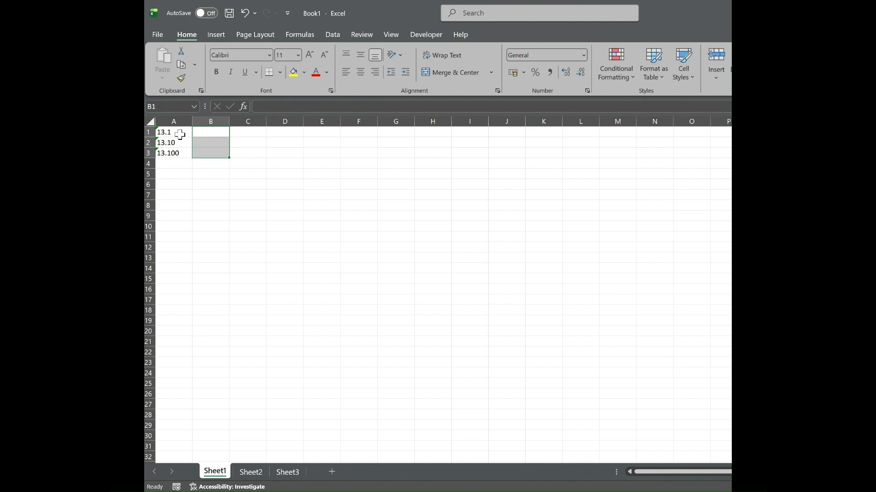
key("Left")
key("shift+Down")
key("shift+Down")
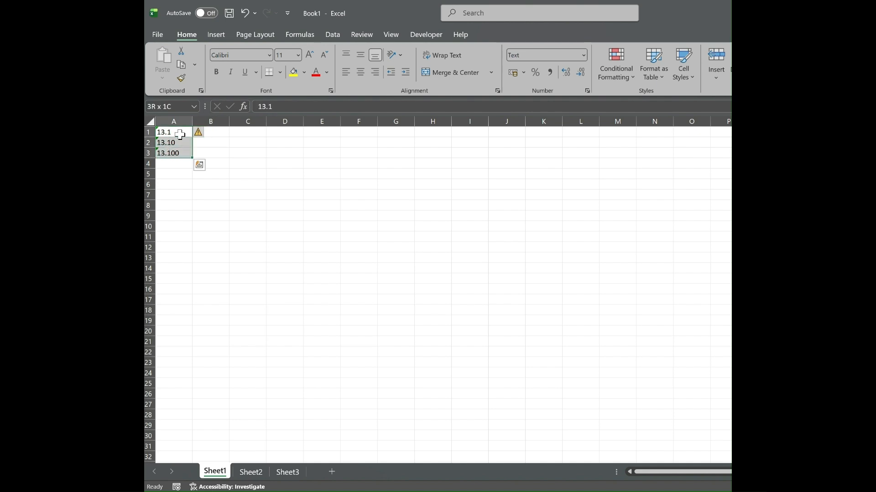
key("Delete")
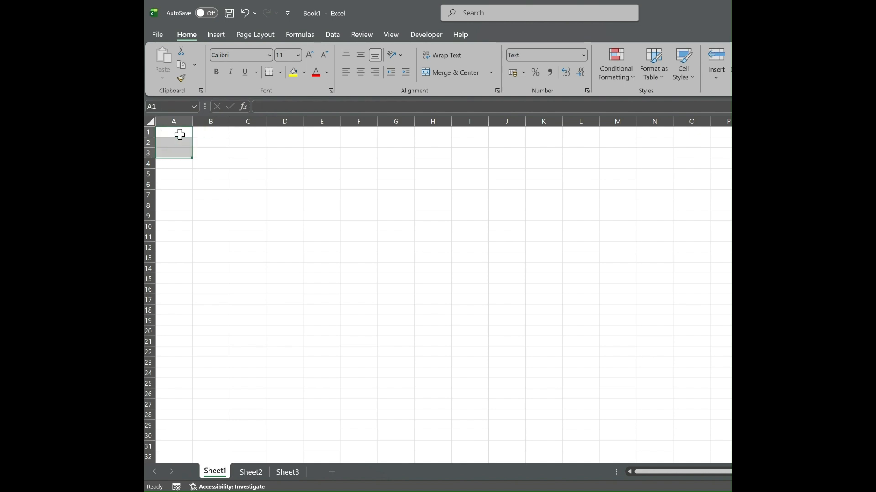
- Enter item code 2.8.1 in A1 and its quantity 100 in B1
left_click(180, 134)
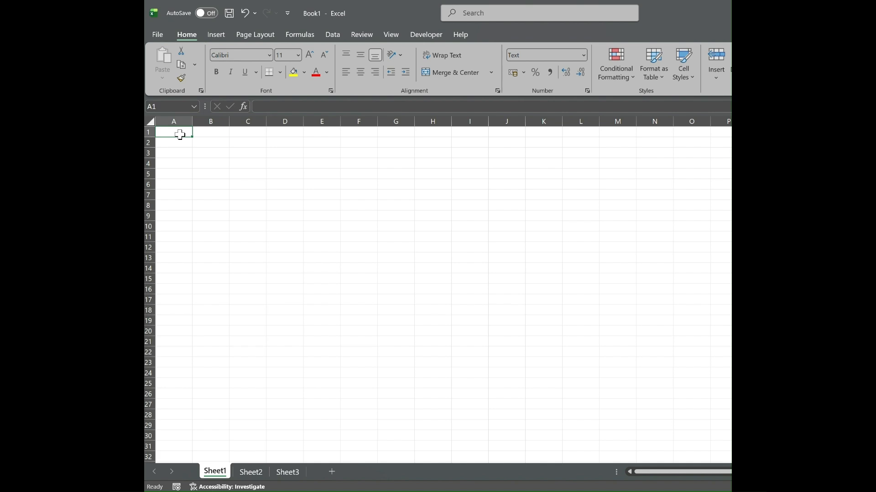
type("2.")
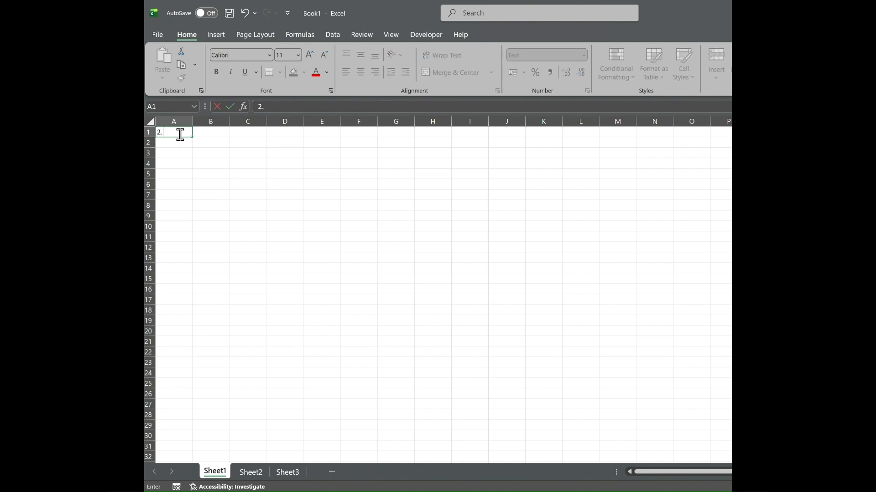
type("8.1")
key("Return")
key("Up")
key("Right")
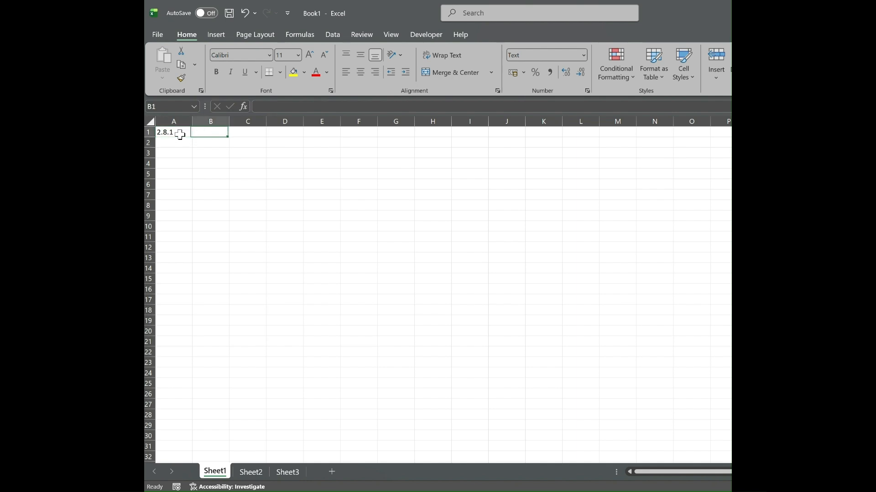
type("100")
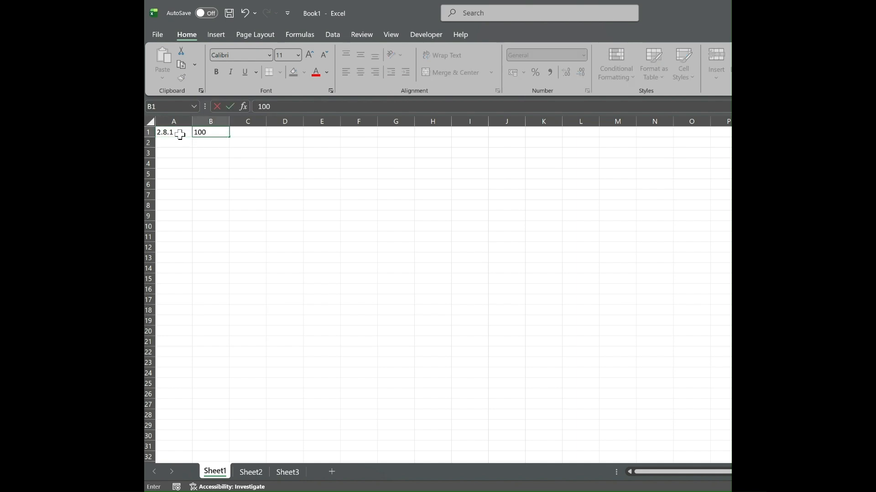
key("Return")
- Add item code 2.25 in A2 with the quantity 65 in B2
key("Left")
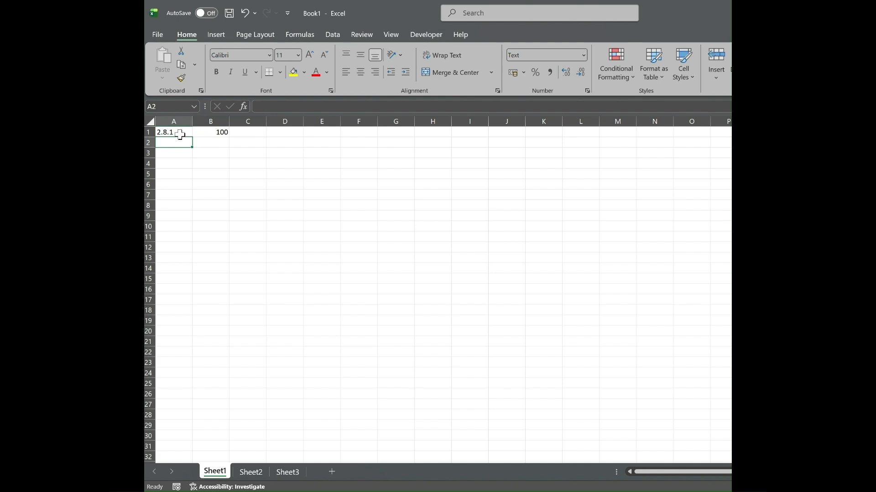
type("2.25")
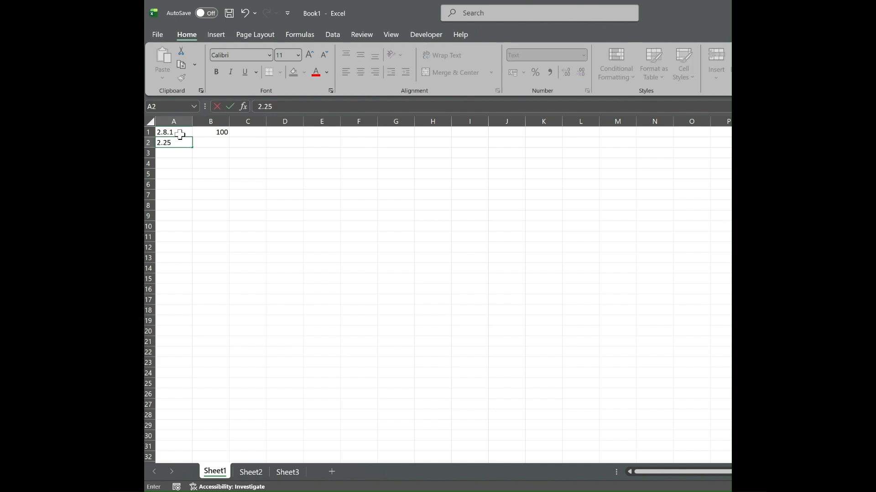
key("ctrl+Return")
key("Tab")
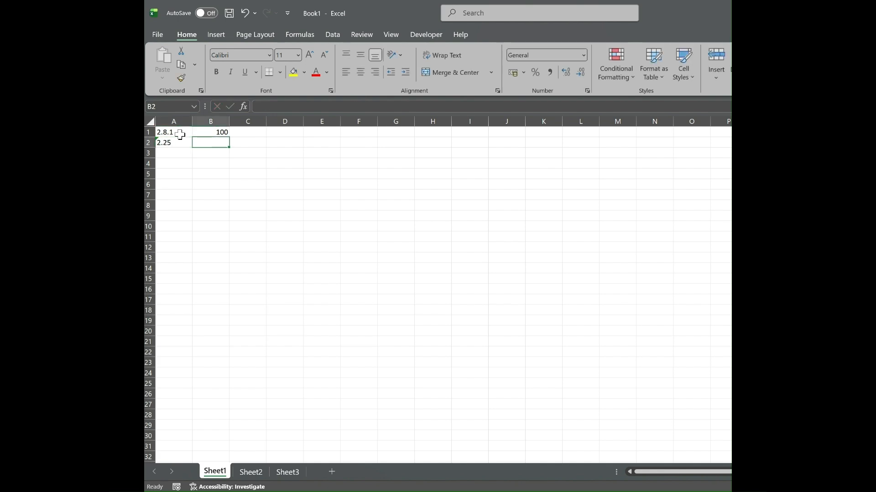
type("65")
key("Return")
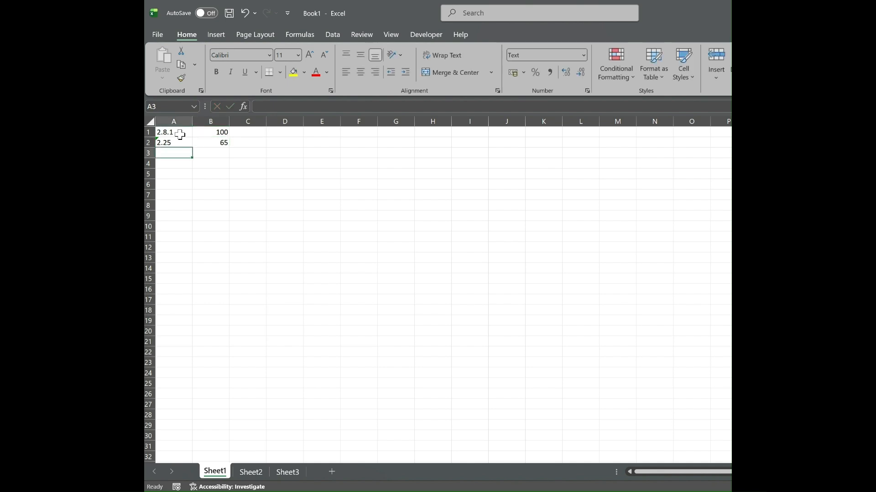
- Add item code 4.1.8 with quantity 15 in row 3 and item code 5.2.1 with quantity 2.5 in row 4
type("4.1.8")
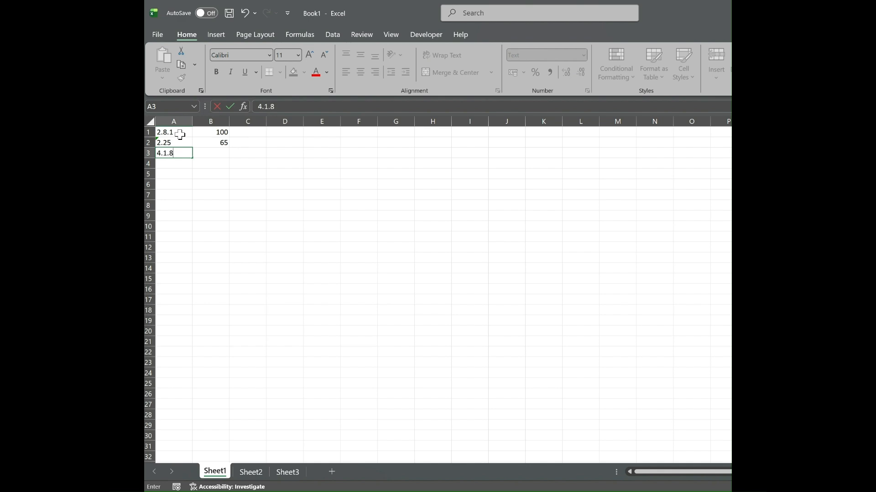
key("Tab")
type("15")
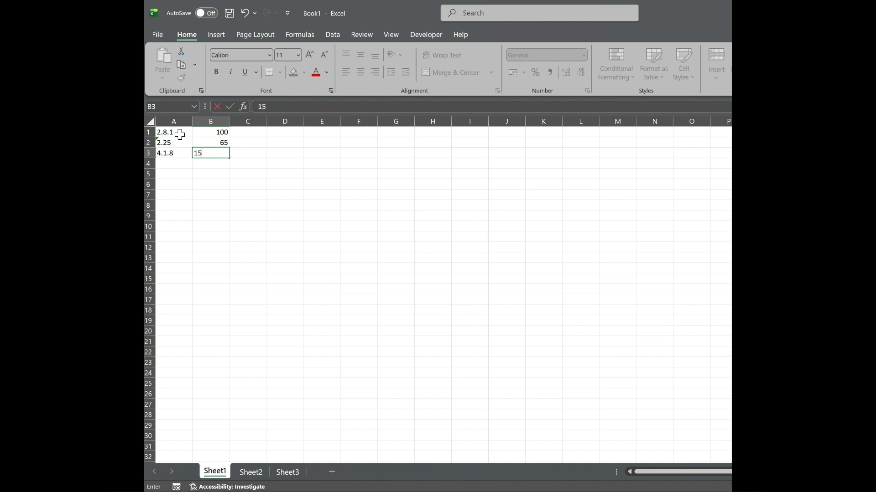
key("Return")
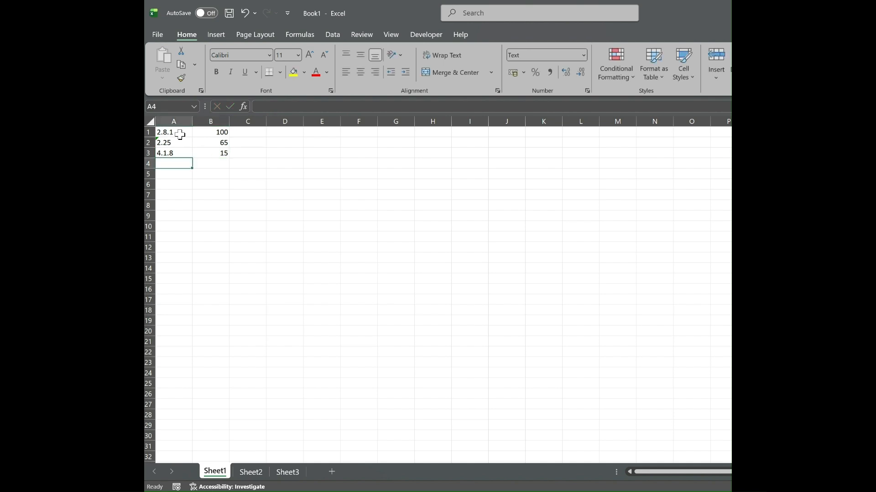
type("5")
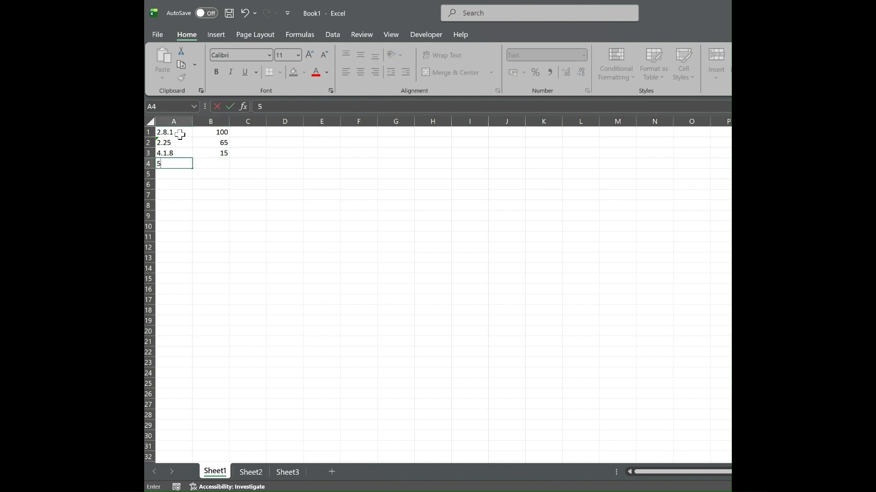
type(".2.1")
key("Tab")
type("2")
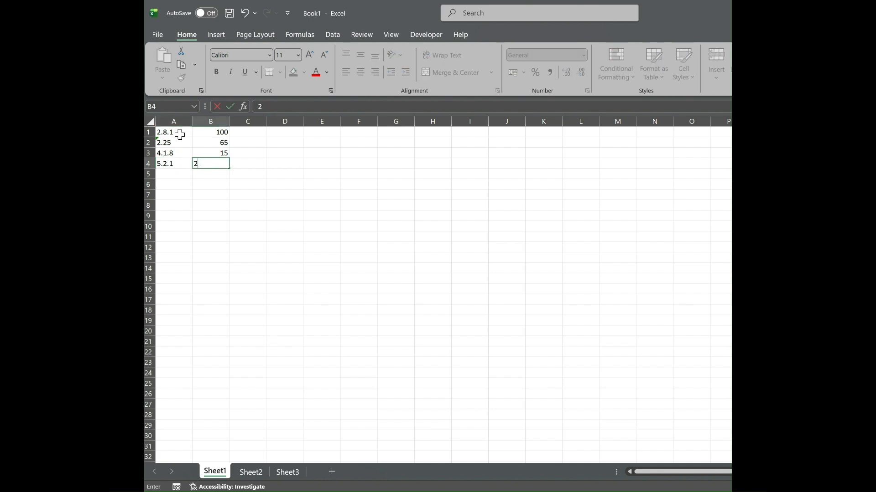
type(".5")
key("Return")
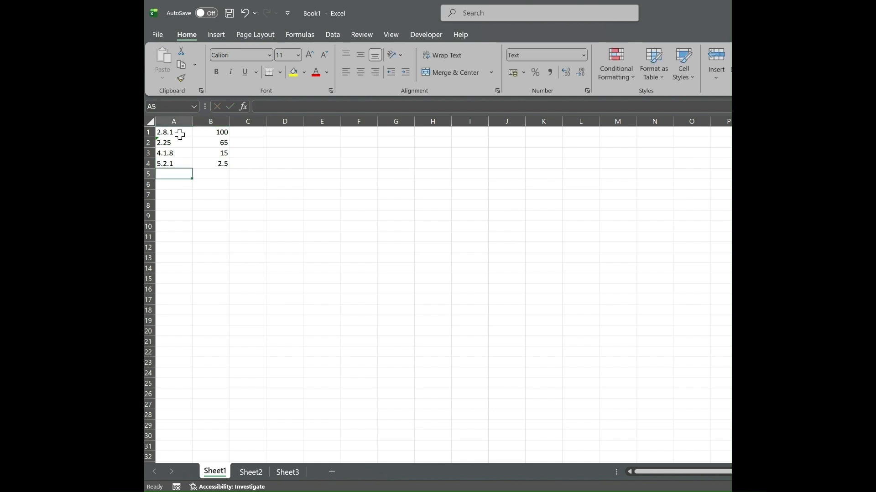
- Enter item code 6.1.2 in A5 with the quantity 35 in B5
type("6")
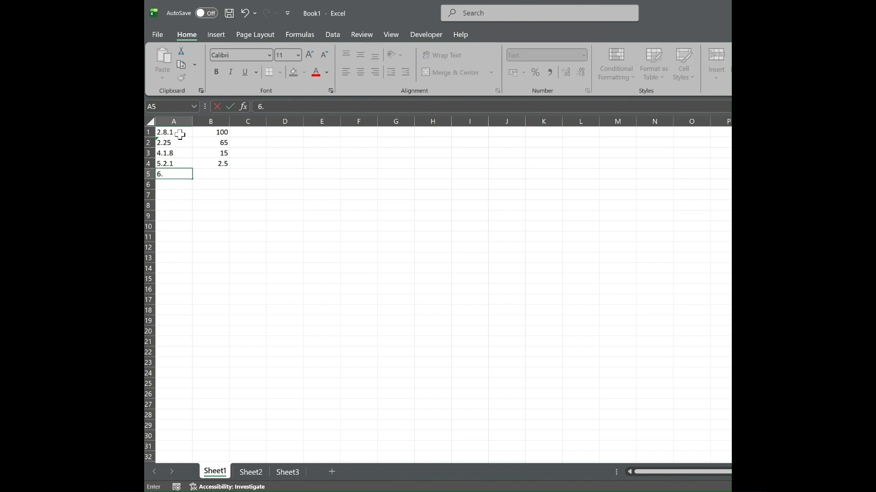
type(".1.2")
key("Tab")
type("35")
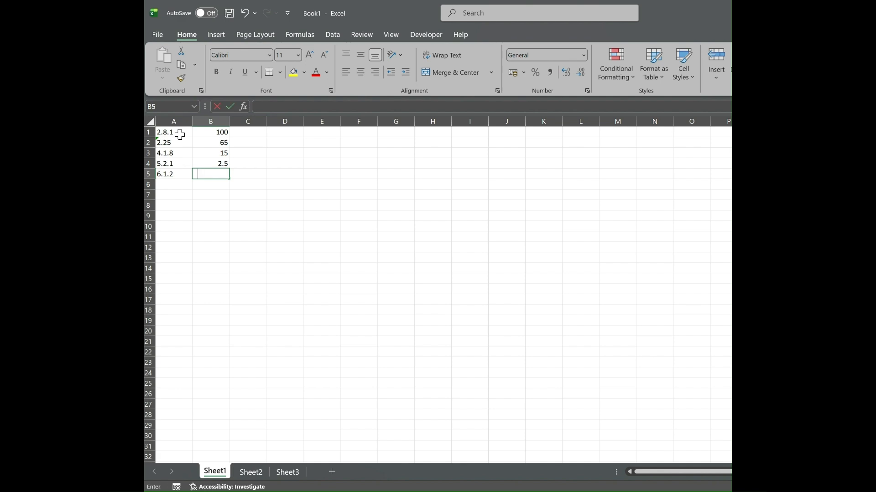
key("Return")
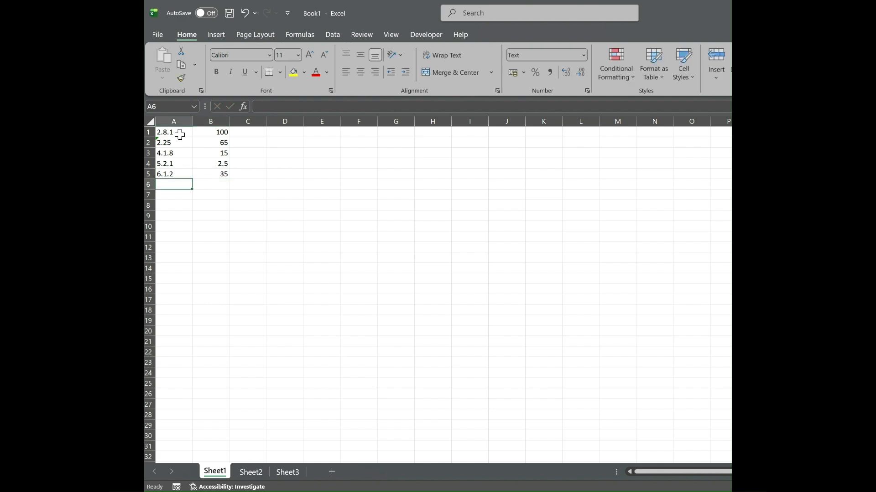
- Enter item code 6.75.2 in A6 with the quantity 45 in B6
type("6.7")
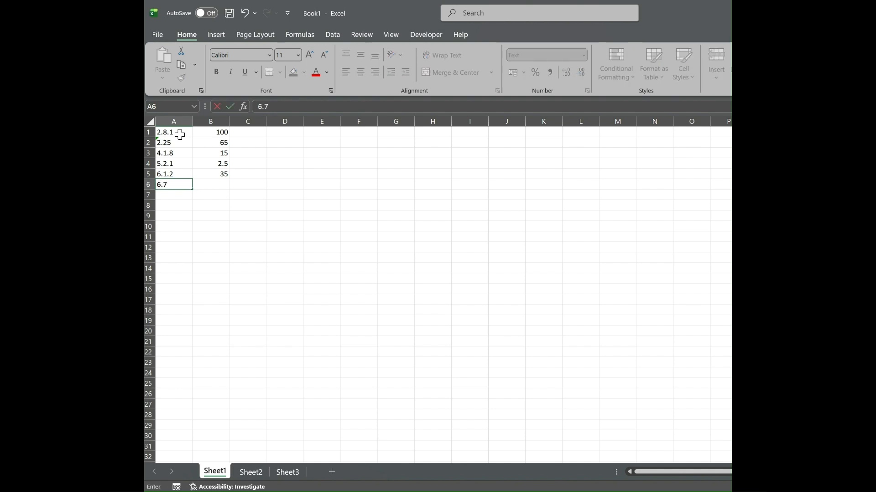
type("5.2")
key("Return")
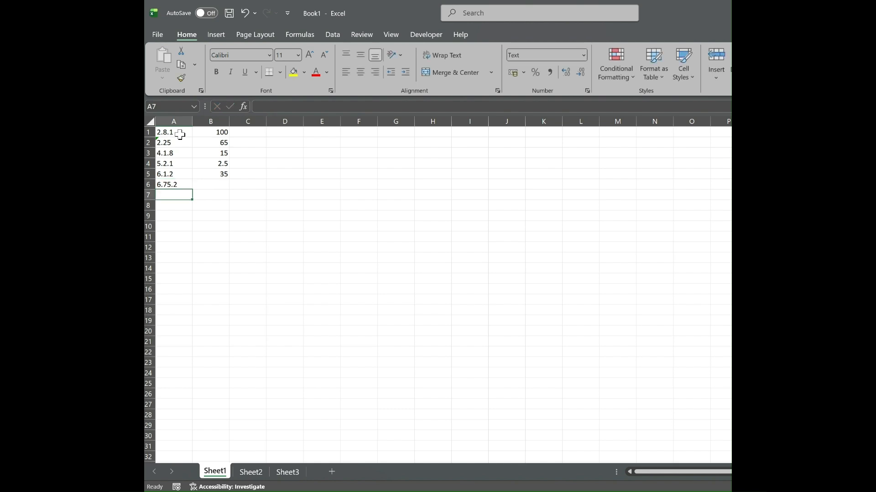
key("Up")
key("Right")
type("4")
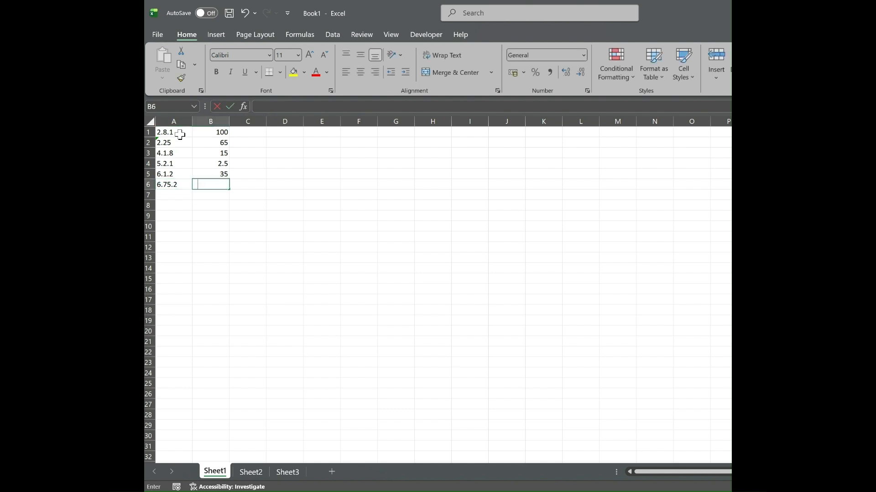
type("5")
key("Return")
key("Left")
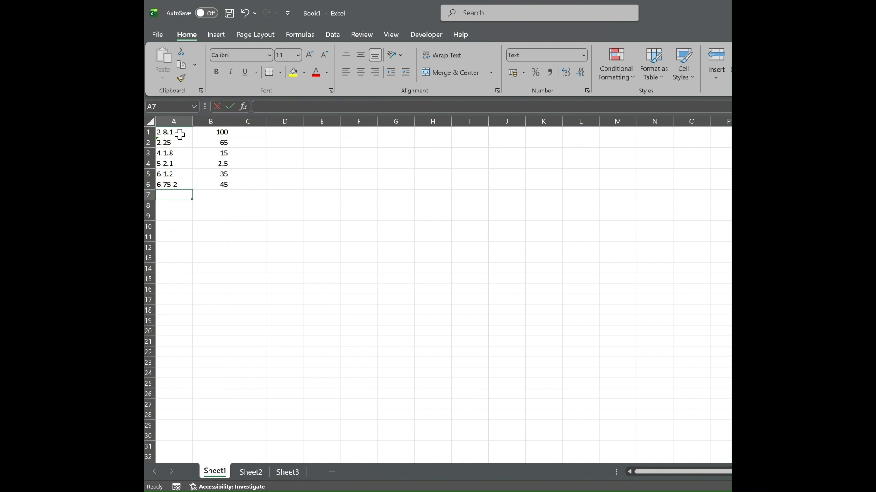
- Add item code 5.9 in A7 with the quantity 2.5 in B7
type("5.")
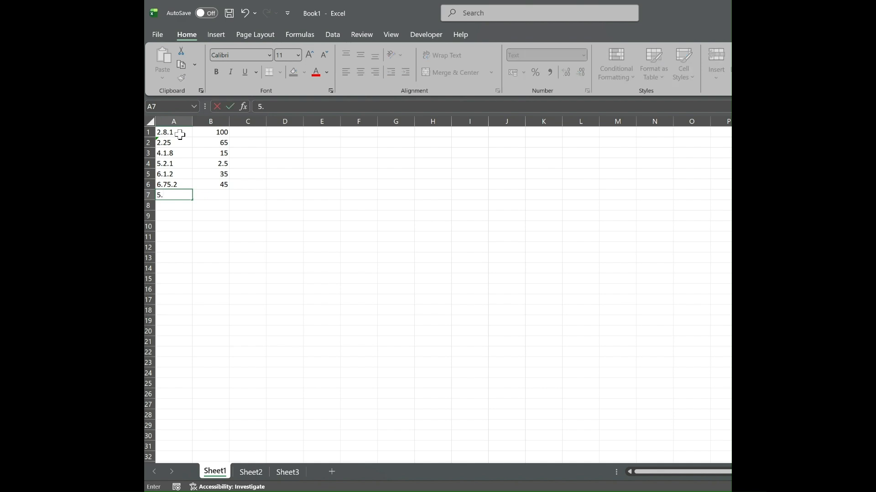
type("9")
key("Tab")
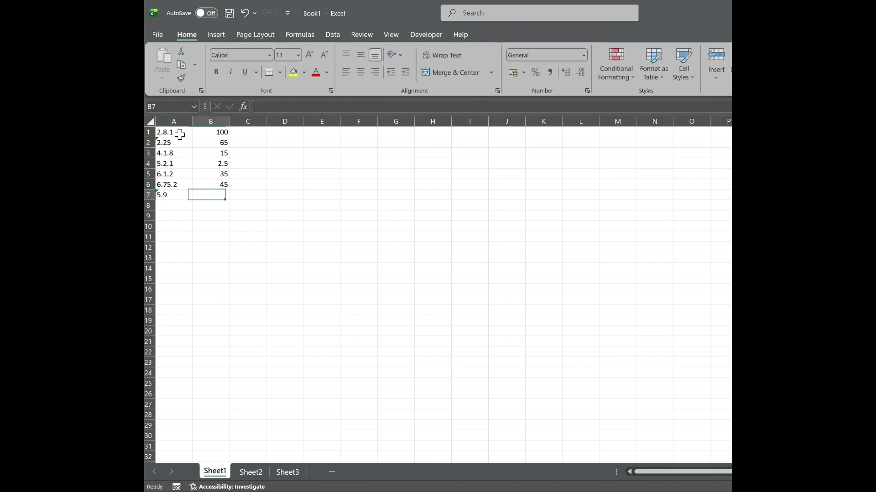
type("2")
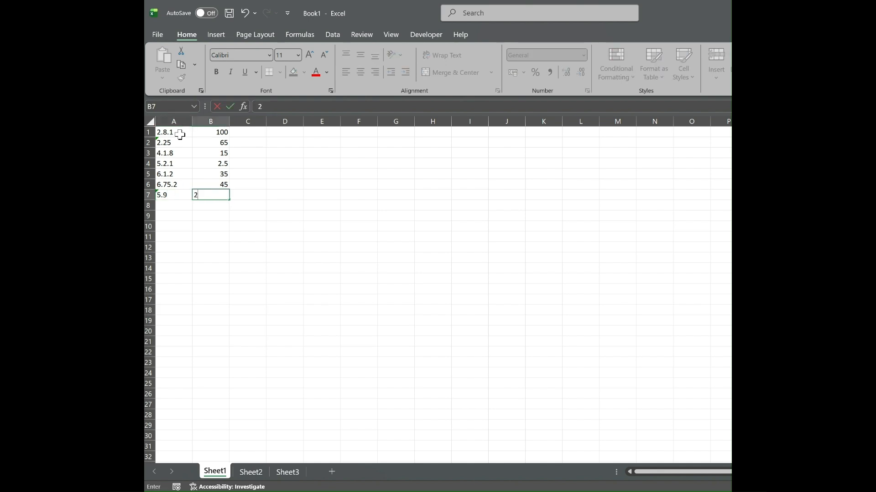
type(".5")
key("Return")
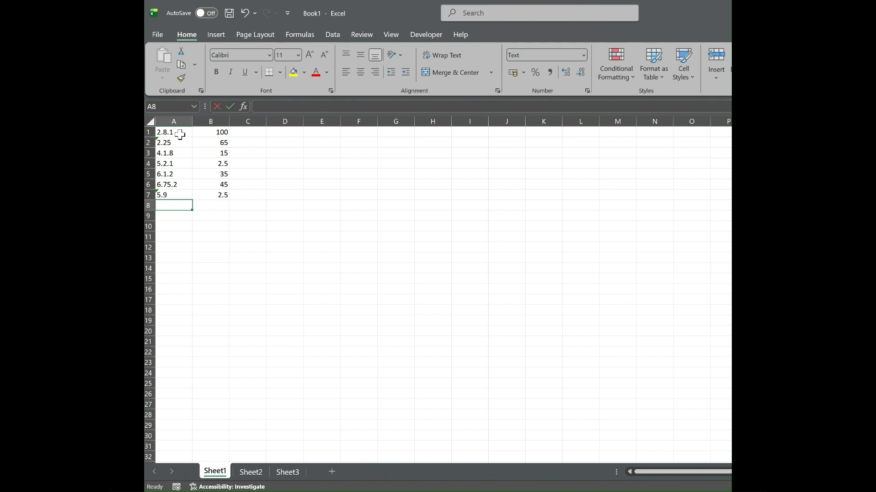
- Add item code 7.1.1 in A8 with the quantity 38 in B8
type("7.1")
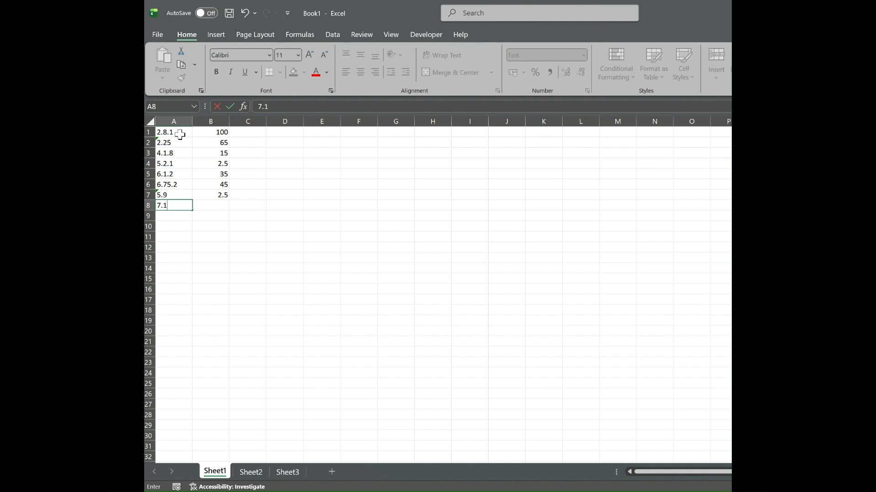
type(".1")
key("Tab")
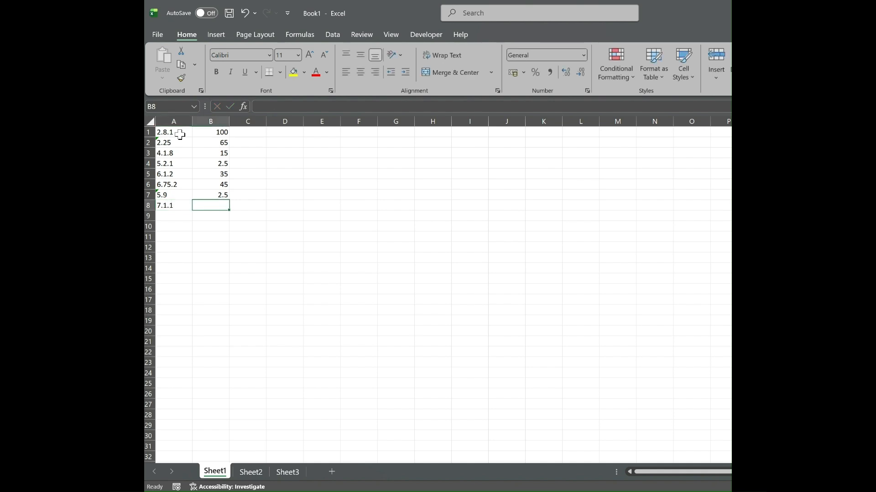
type("1.")
type("8")
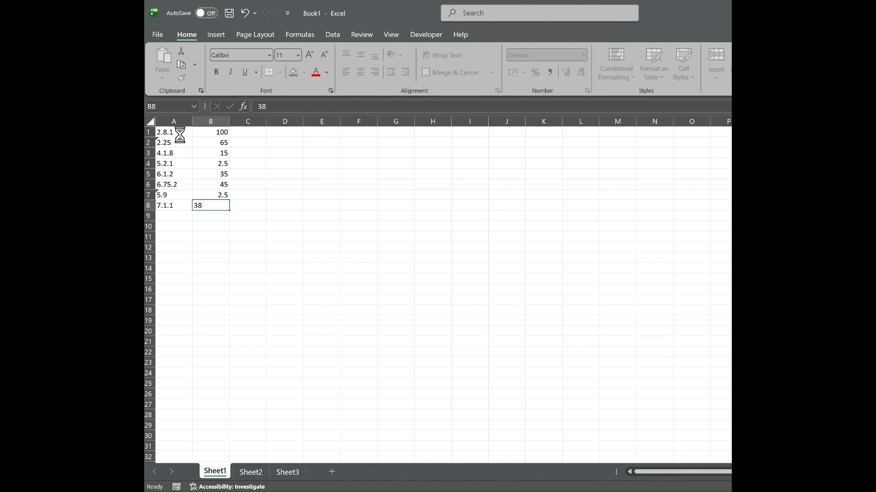
key("Return")
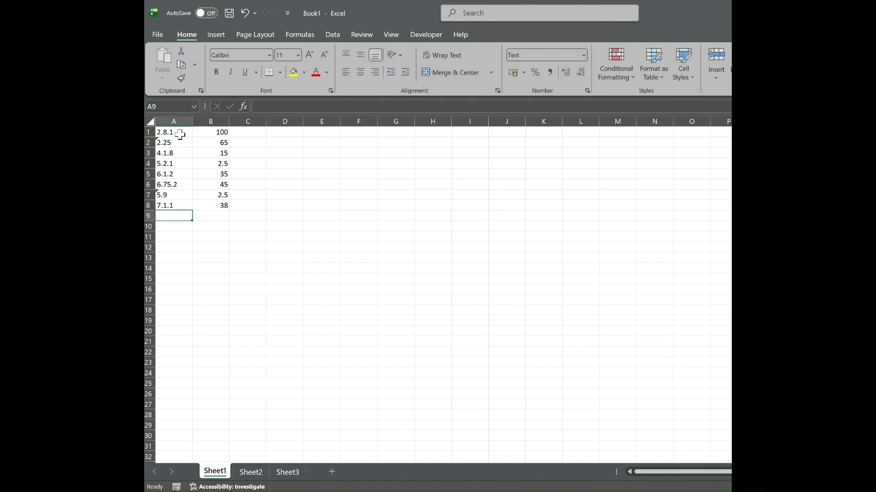
- Save the workbook to the Desktop folder as an Excel Workbook named Estimate Items
key("ctrl+s")
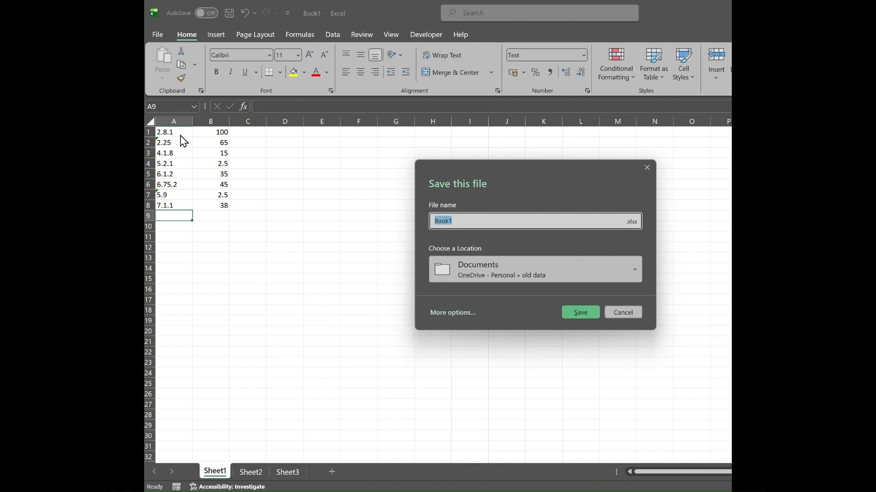
left_click(462, 313)
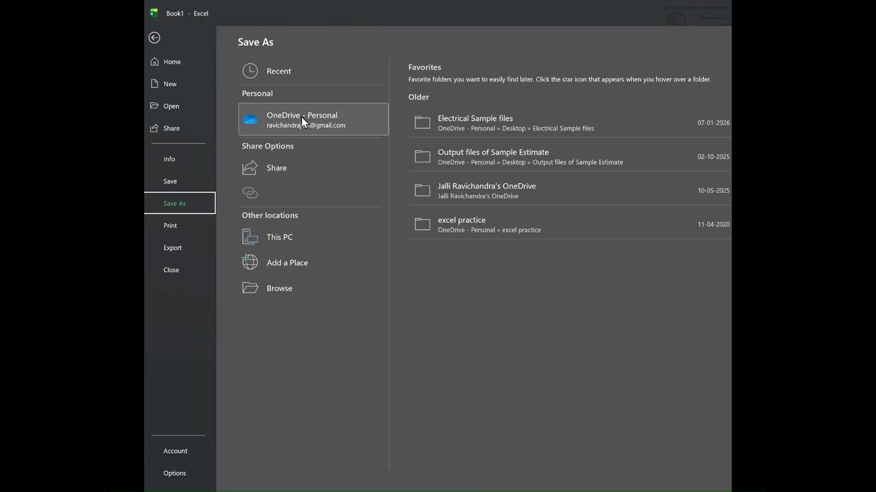
left_click(279, 73)
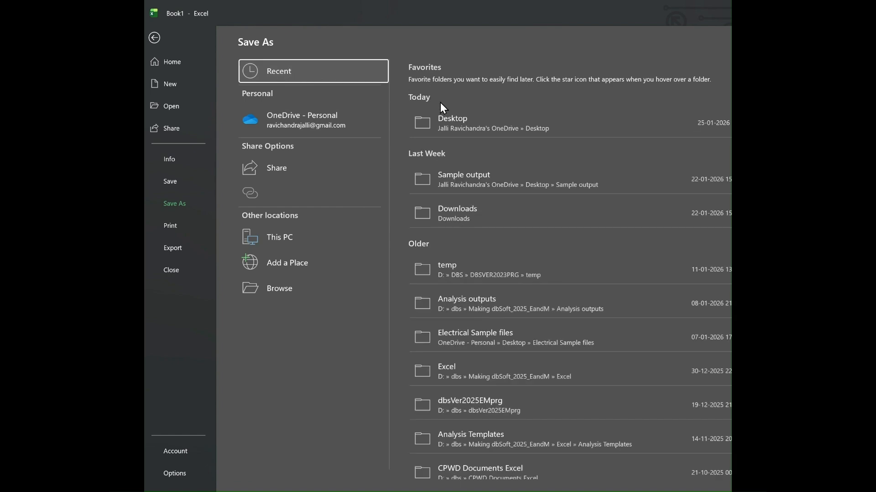
left_click(458, 132)
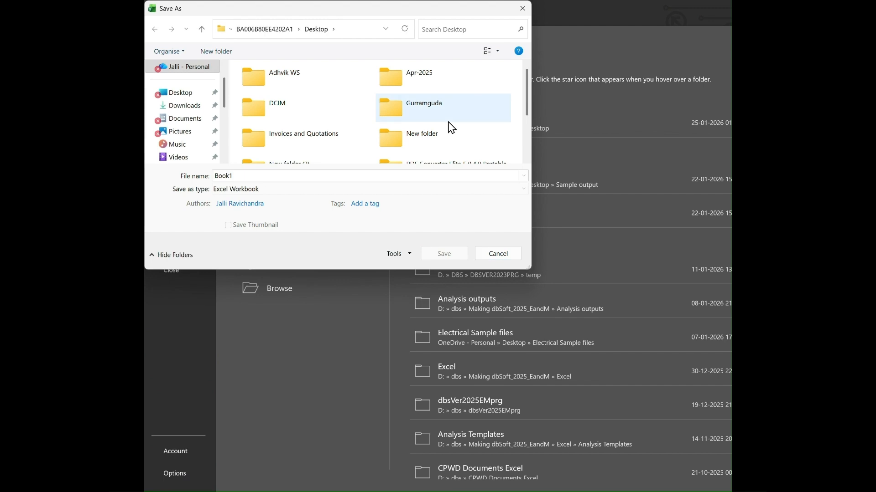
double_click(430, 174)
type("Estim")
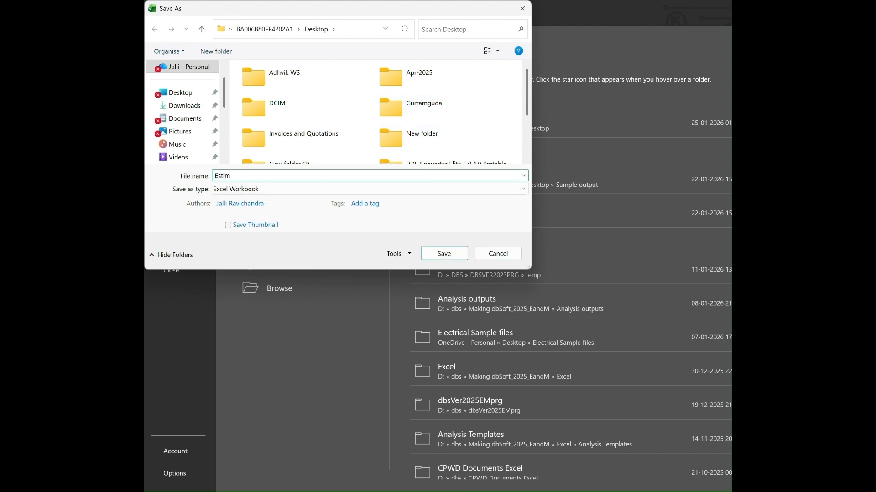
type("ate Items")
key("Return")
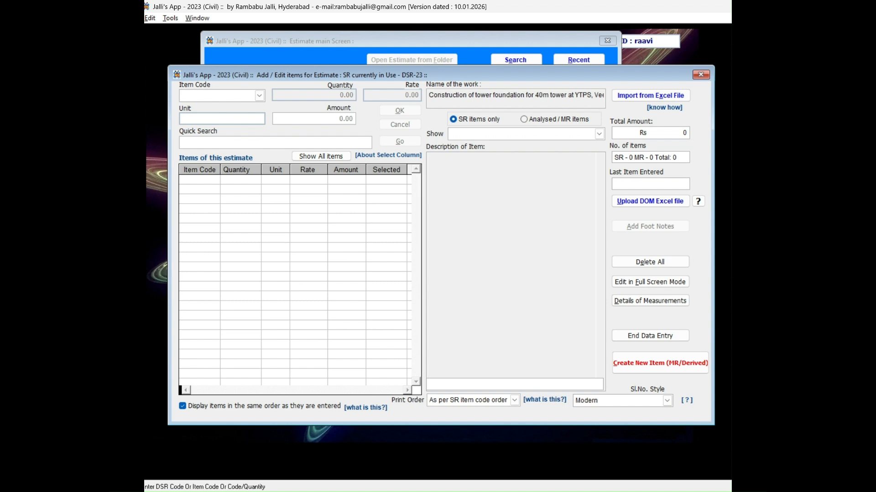
- Import the items from Estimate Items.xlsx on the Desktop into the estimate in Jalli's App
left_click(639, 97)
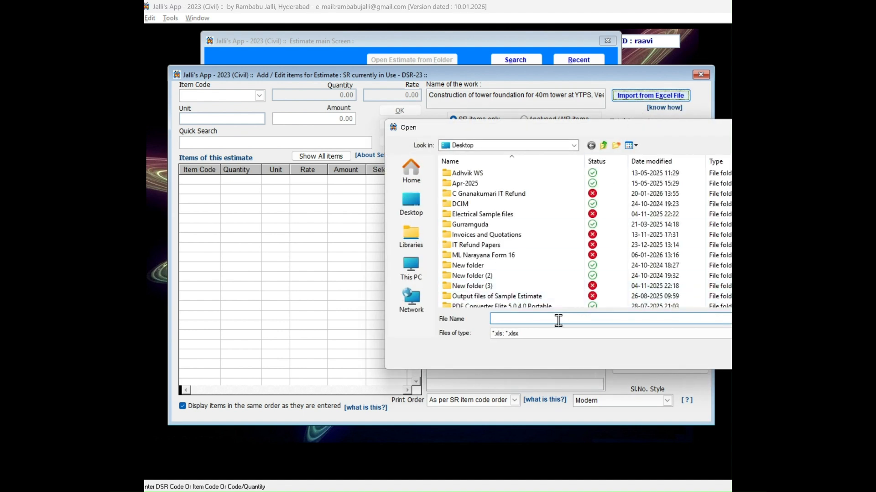
type("es")
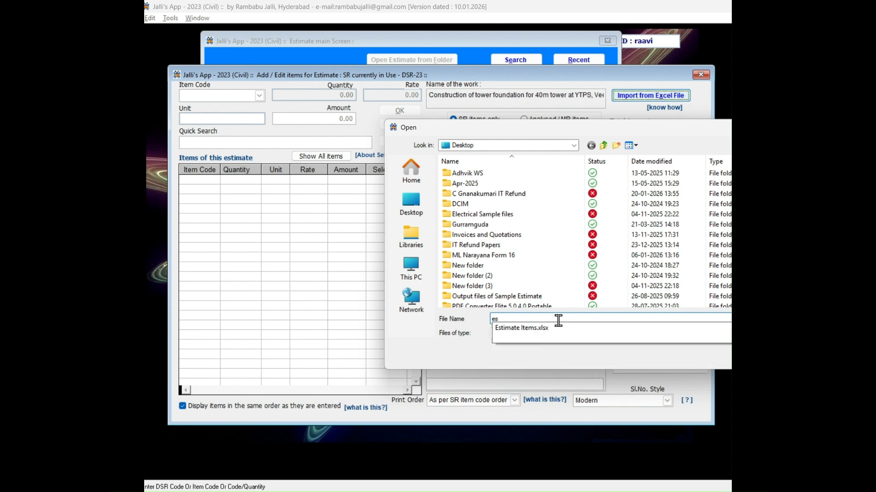
key("Down")
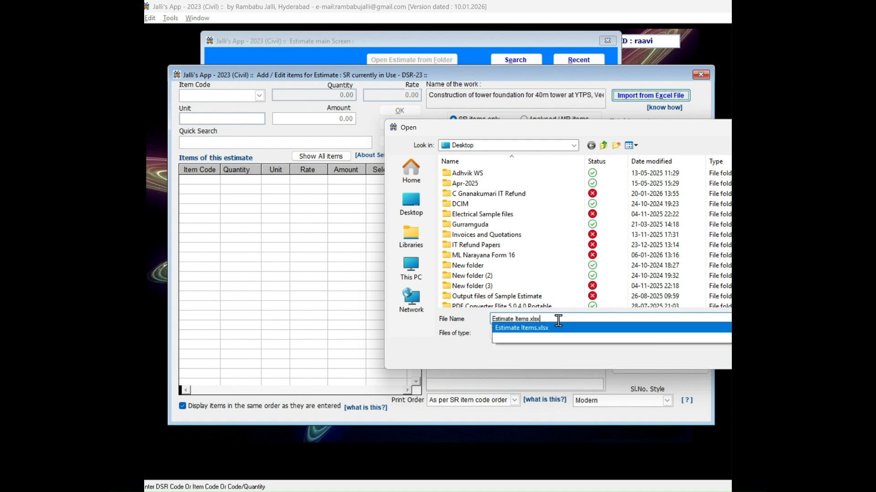
key("Return")
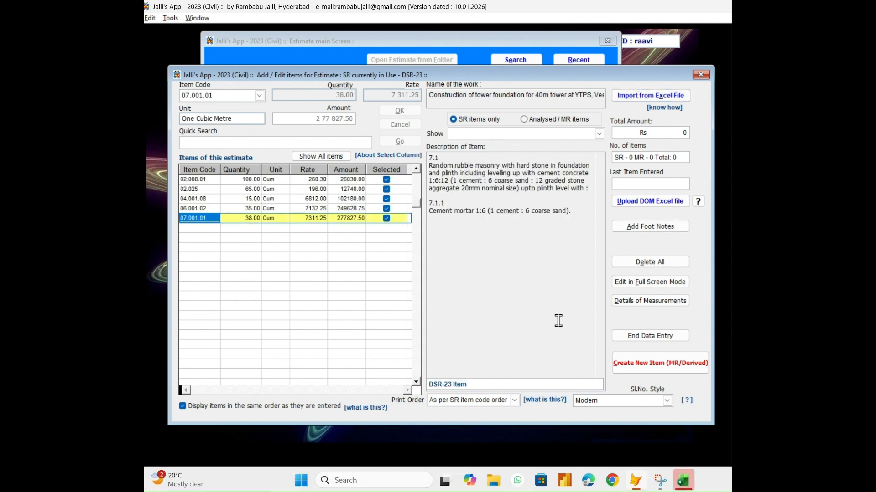
- Switch to the Estimate Items workbook in Excel and review the import status of each item in column C
left_click(684, 480)
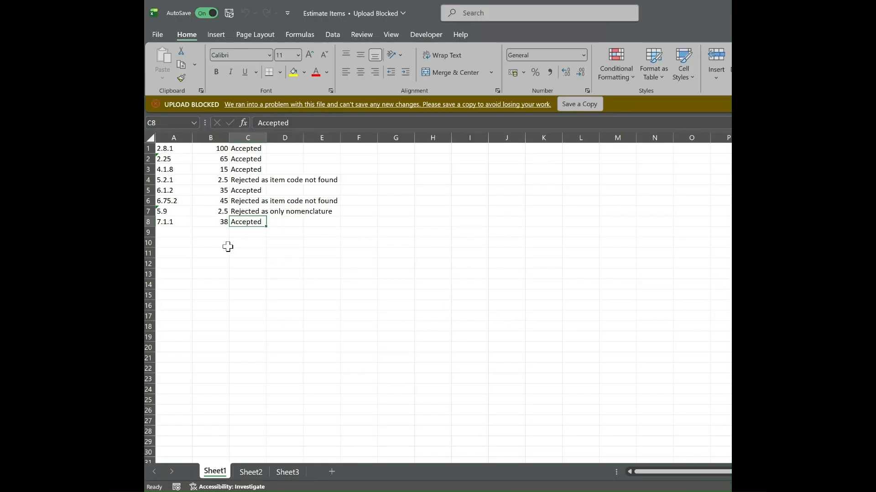
key("Up")
key("Up")
key("Up")
key("Up")
key("Up")
key("Up")
key("Up")
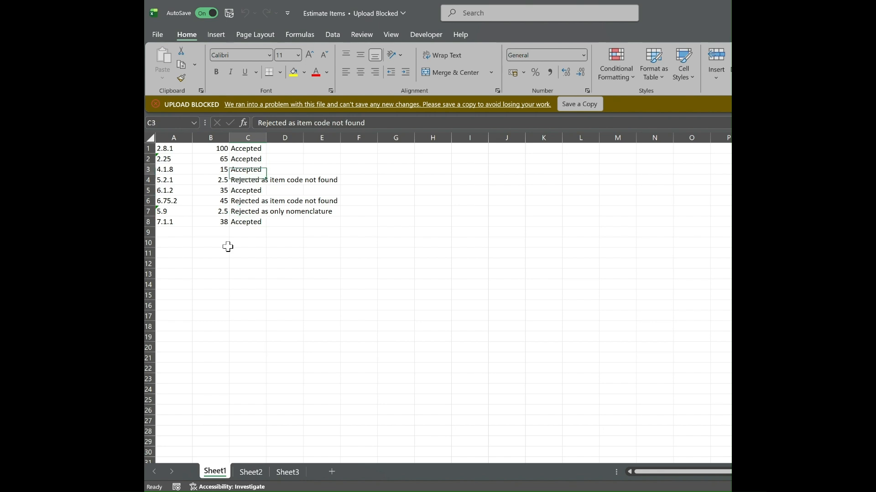
key("Down")
key("Down")
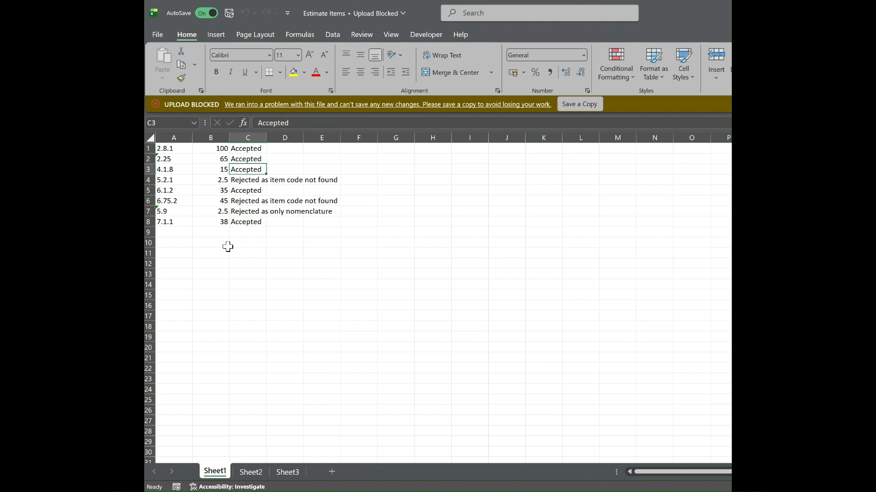
- Replace the rejected item code in A4 with 5.1.2
key("Down")
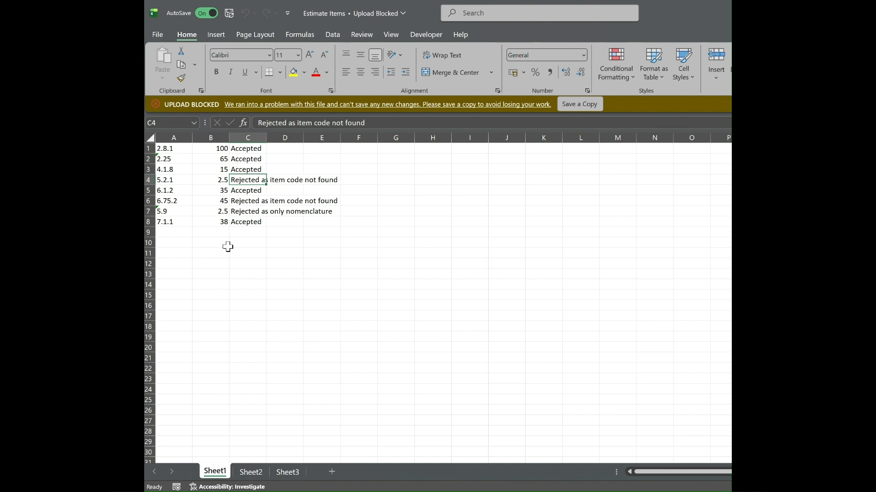
key("Left")
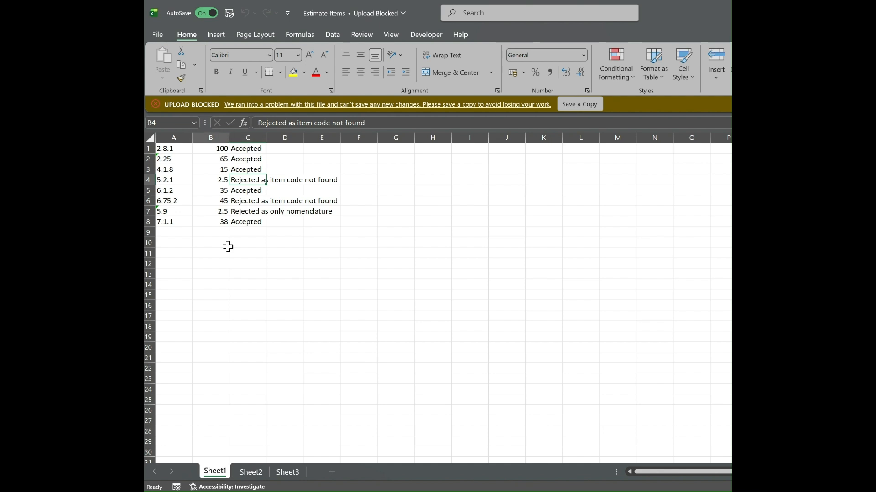
key("Left")
type("5.")
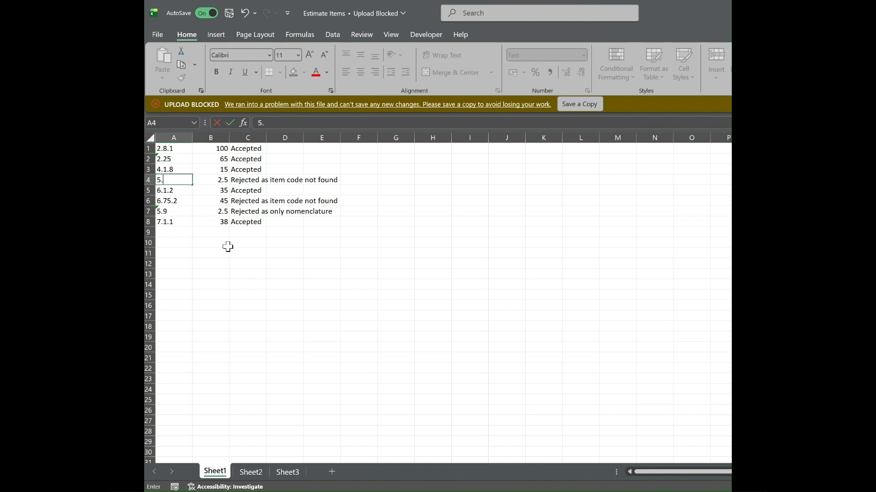
type("1.2")
key("Return")
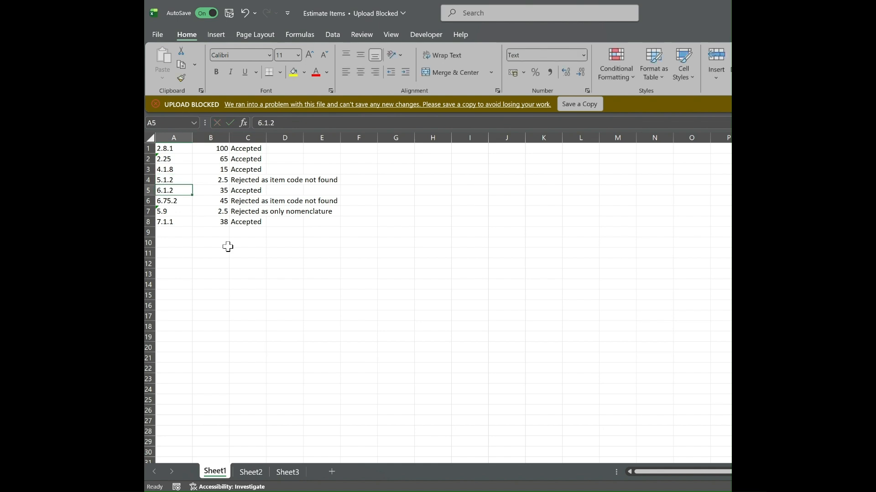
- Replace the rejected item code in A6 with 6.4.2
key("Down")
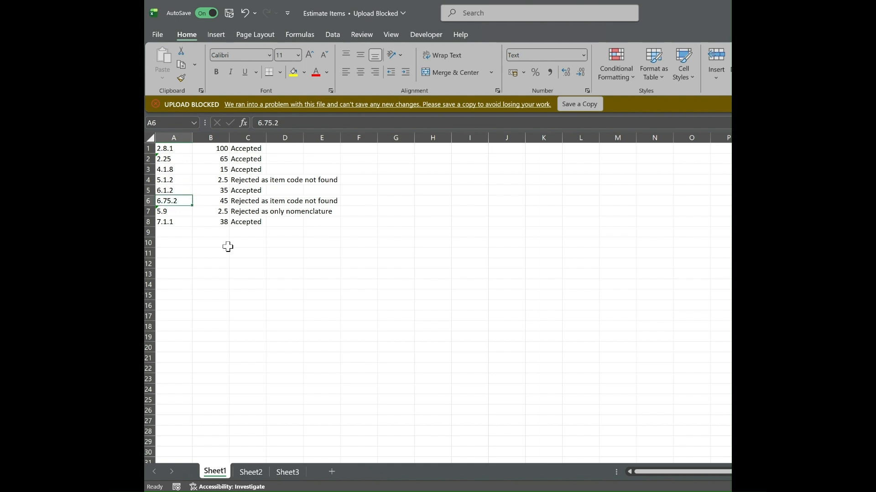
type("6.4.2")
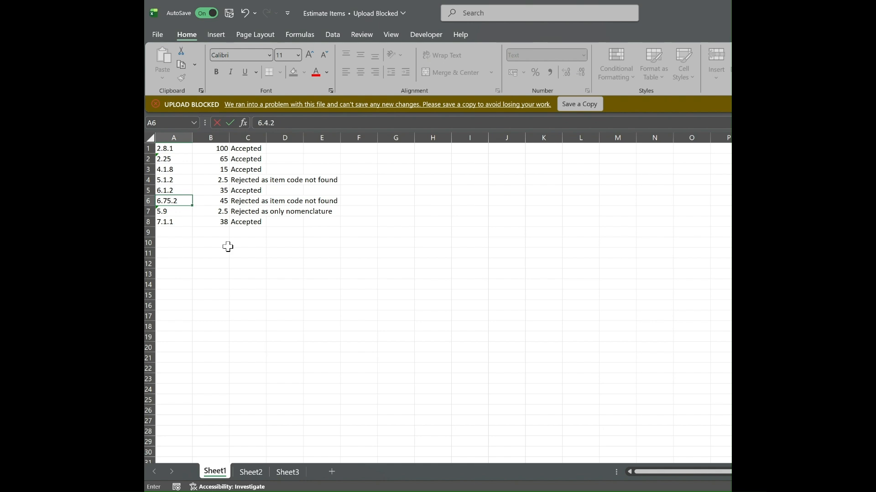
key("Return")
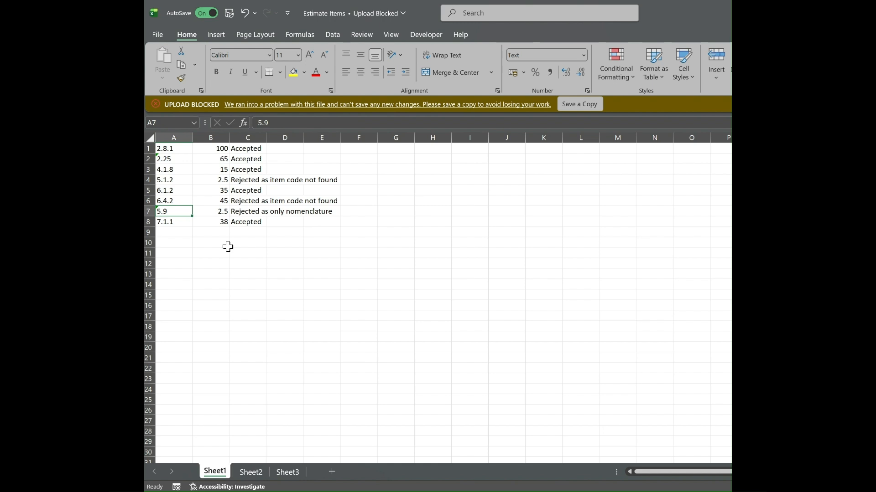
- Replace the rejected item code in A7 with 5.9.1
type("5.9.")
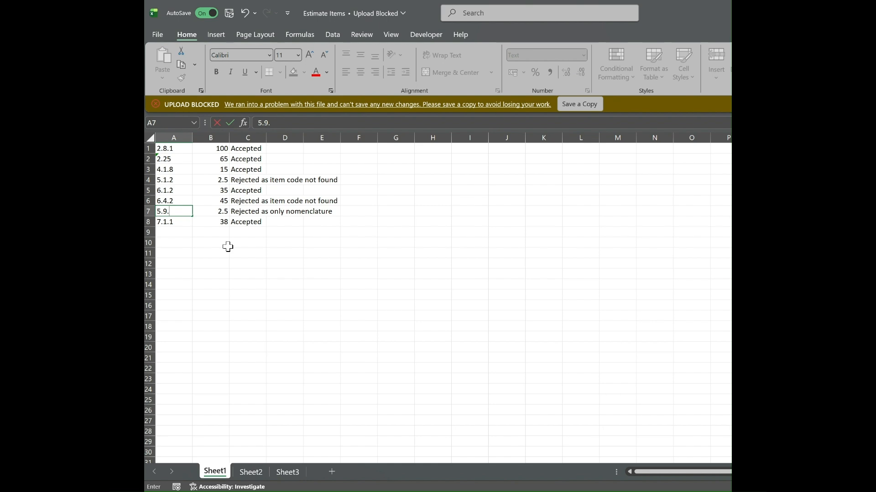
type("1")
key("Return")
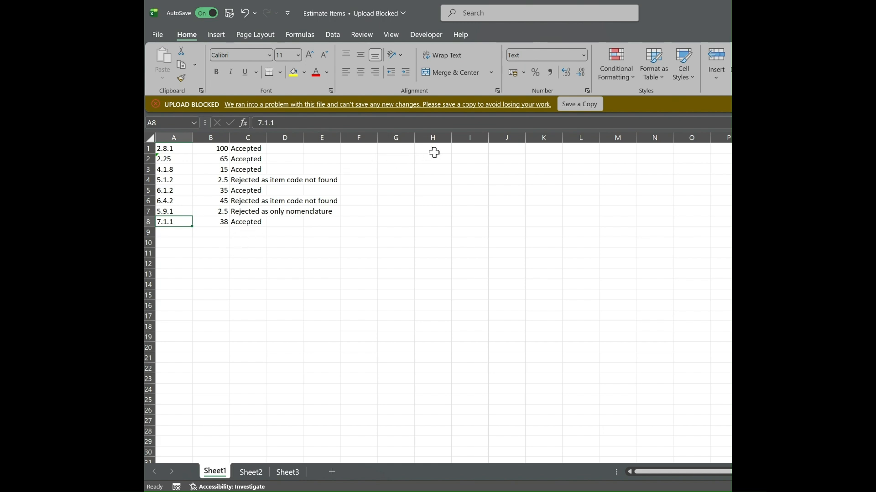
- Save a copy of the workbook to the Desktop as an Excel Workbook named Estimate Items
left_click(159, 35)
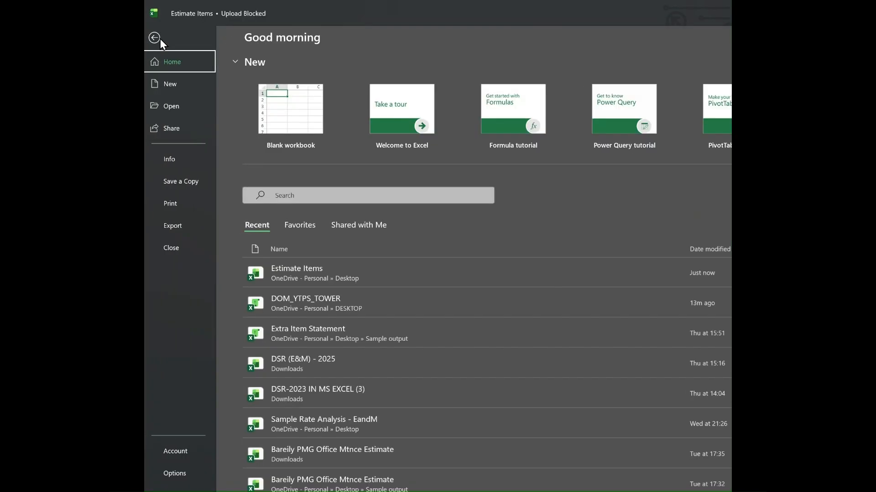
left_click(194, 179)
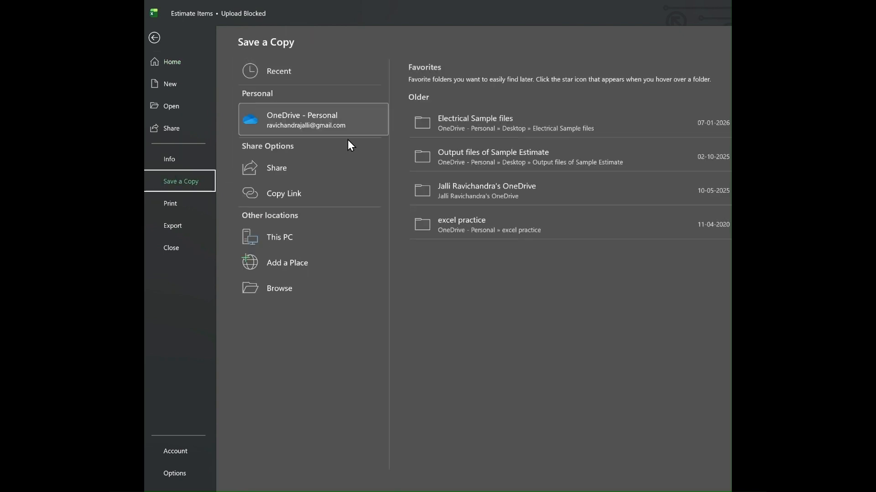
left_click(286, 71)
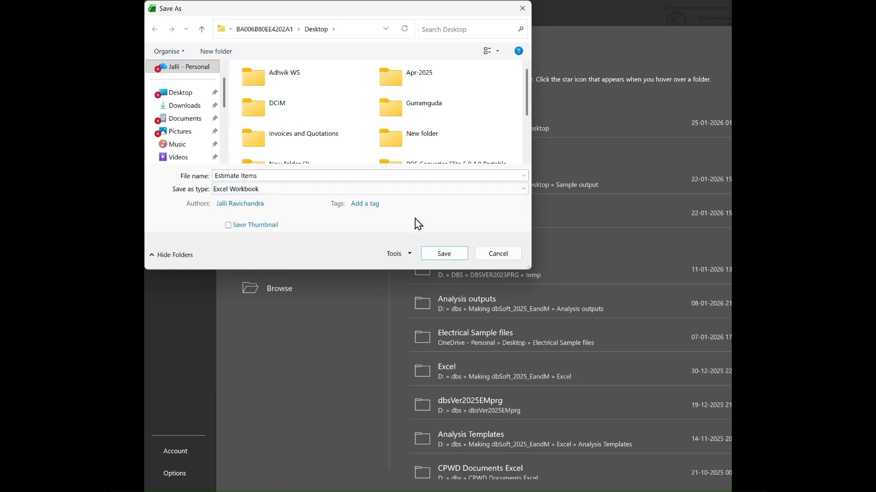
left_click(445, 253)
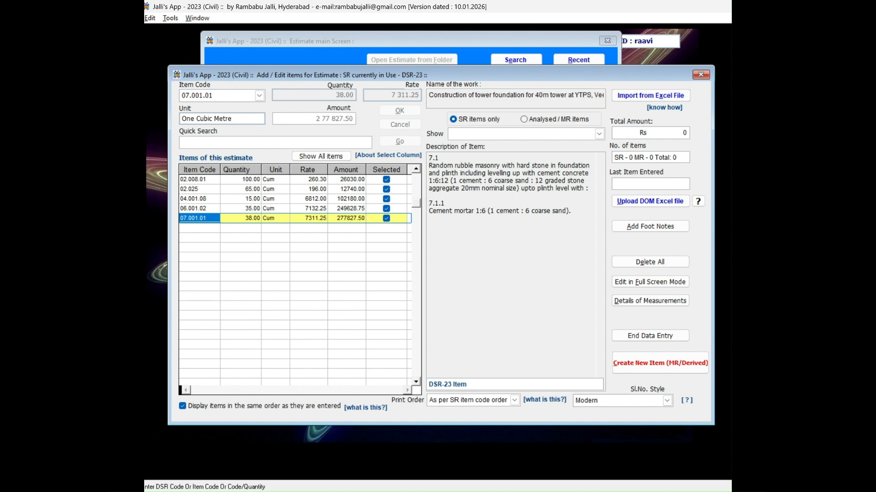
- Switch to Jalli's App and import the corrected Estimate Items.xlsx from the Desktop into the estimate
left_click(670, 94)
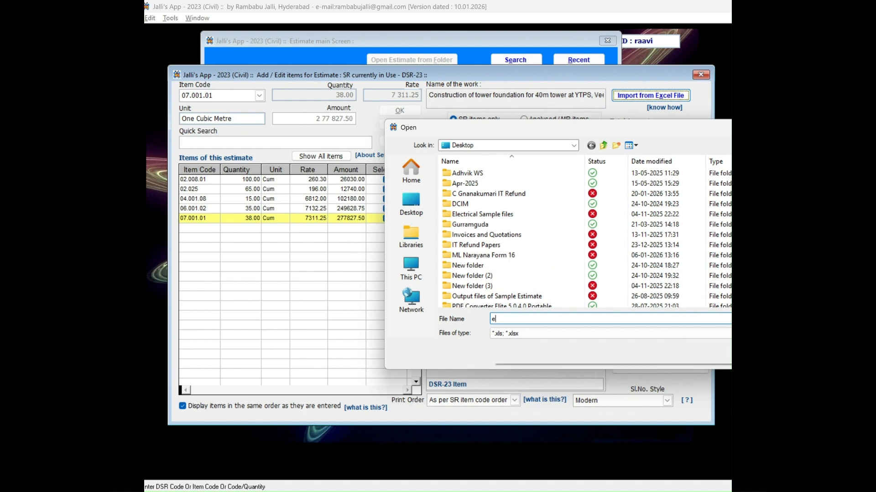
type("Estimate Items.xlsx")
key("Return")
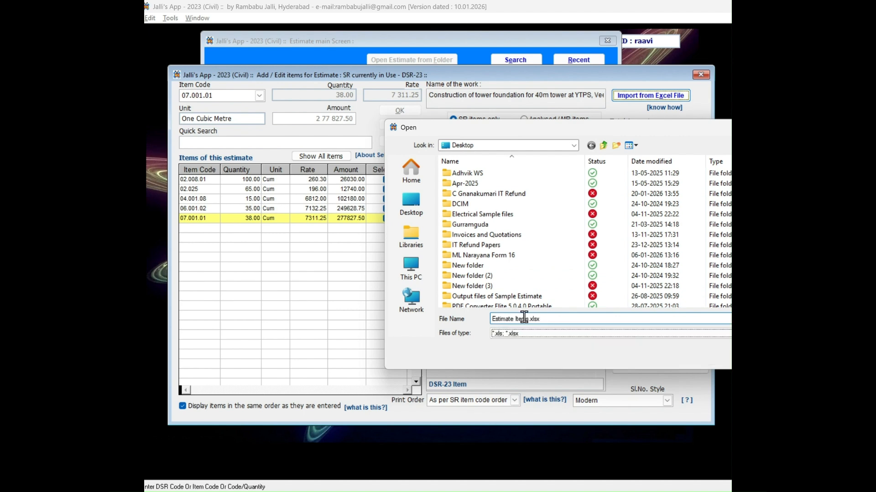
key("Return")
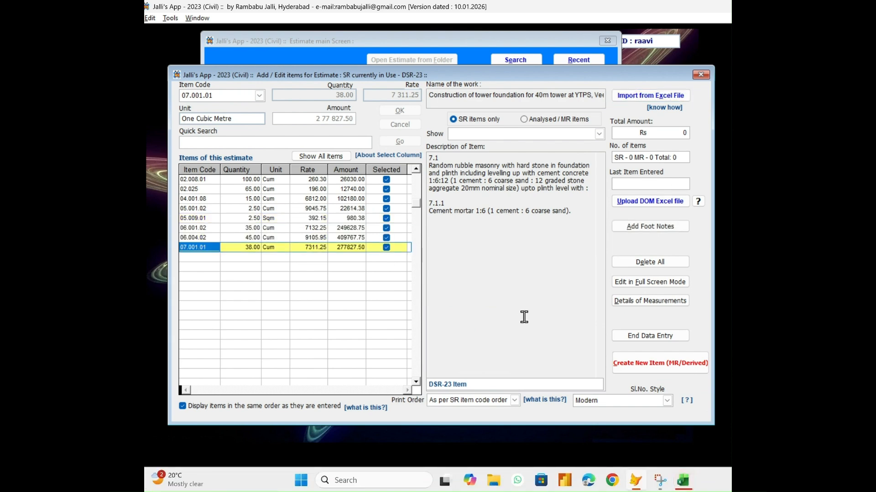
- Switch to the Estimate Items workbook in Excel and check the import status of every item in column C
left_click(686, 483)
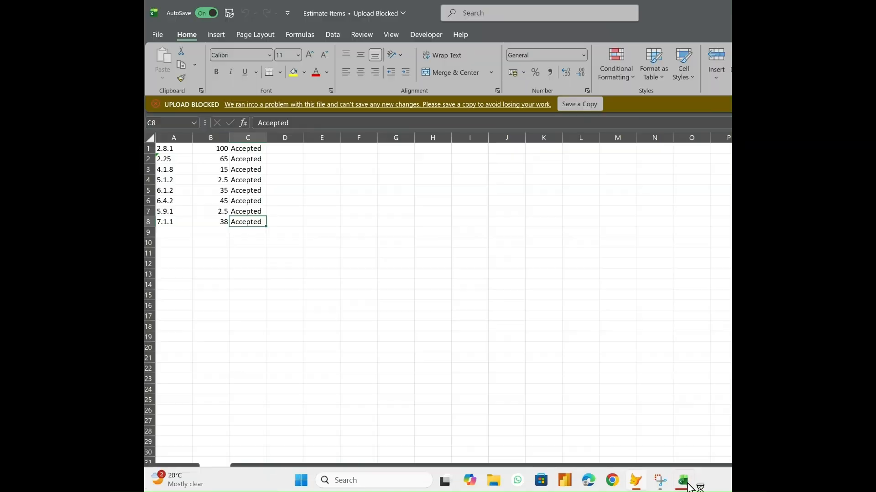
key("Up")
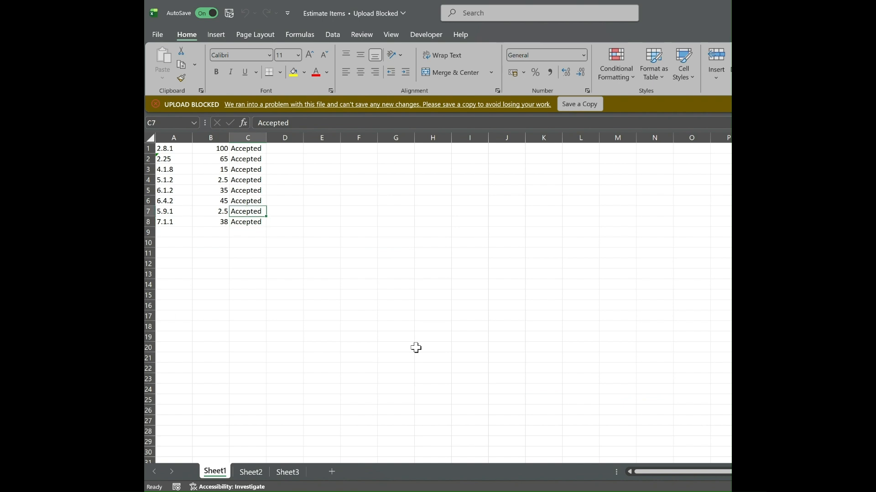
key("Up")
key("Up")
key("Up")
key("Up")
key("Up")
key("Up")
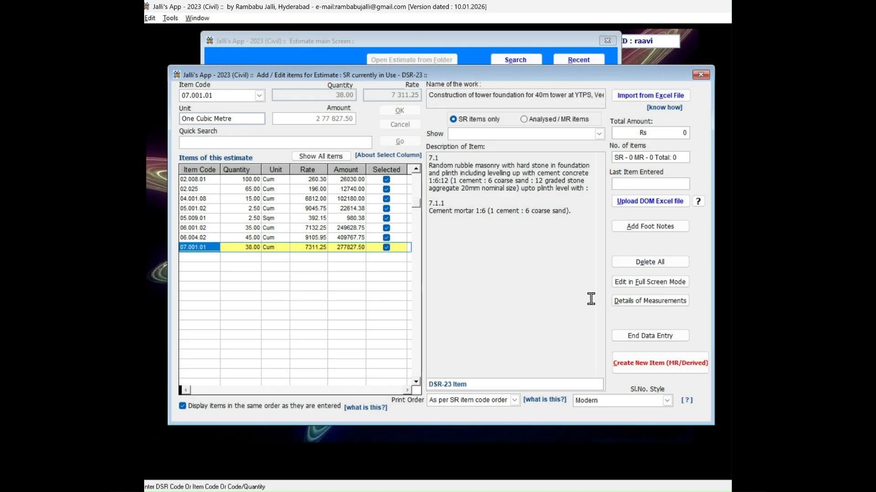
- Switch to Jalli's App, leave item entry and create the estimate's Excel file as PE cum DE with the Detailed (Portrait) proforma
left_click(700, 77)
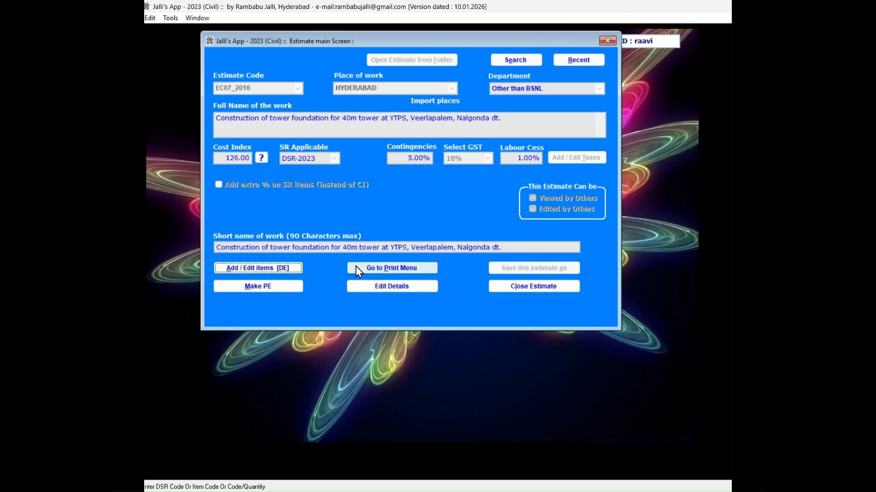
left_click(392, 268)
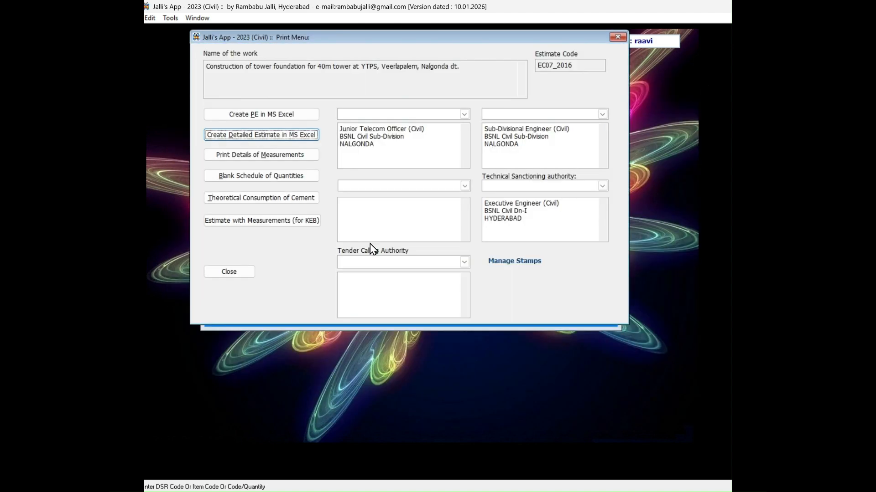
left_click(272, 135)
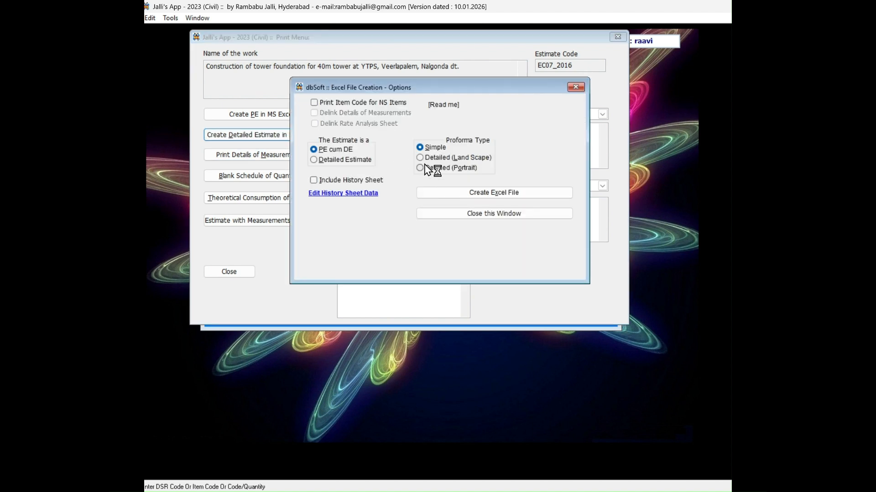
left_click(440, 168)
left_click(484, 191)
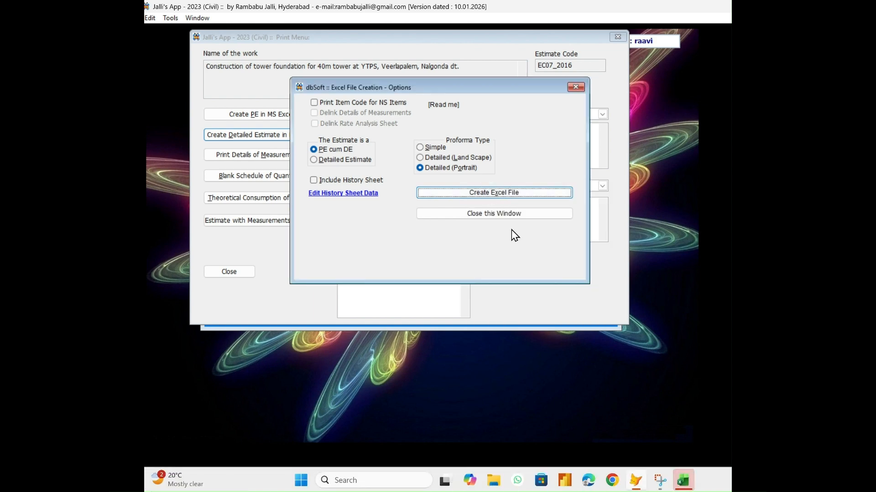
- Switch to the ec07_2016 workbook in Excel and review the items, quantities and amounts down the Schedule sheet
left_click(683, 479)
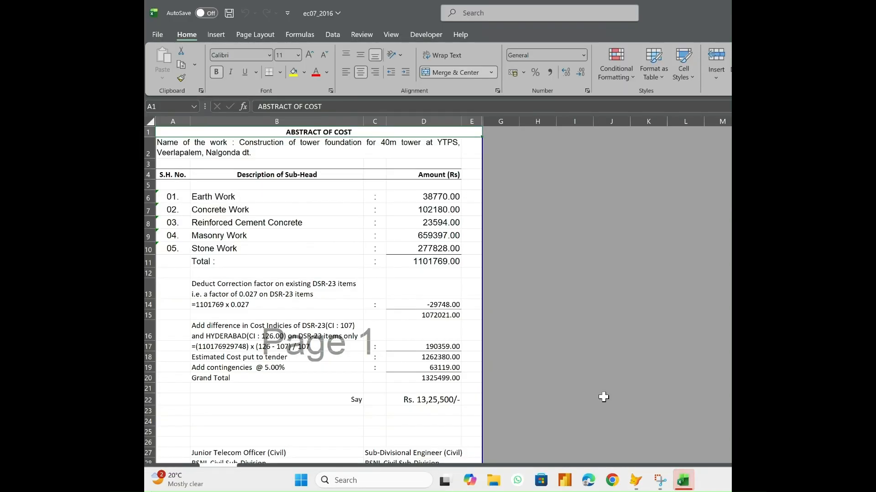
left_click(270, 473)
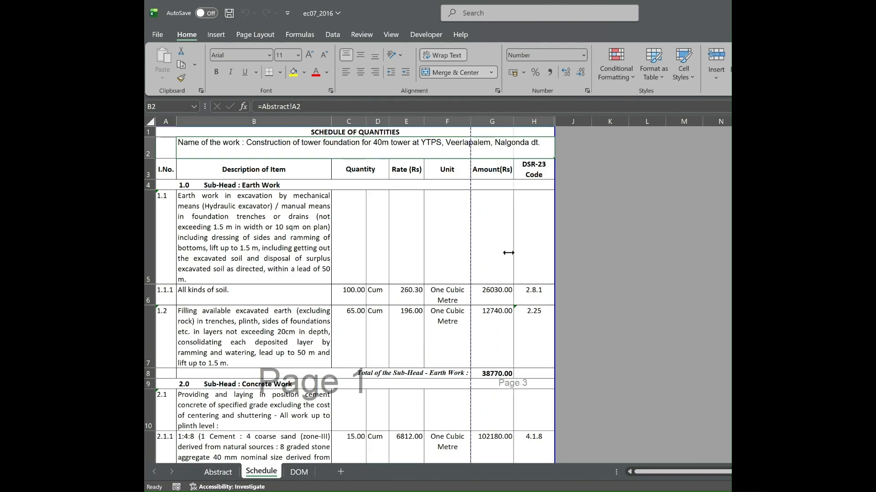
left_click(359, 291)
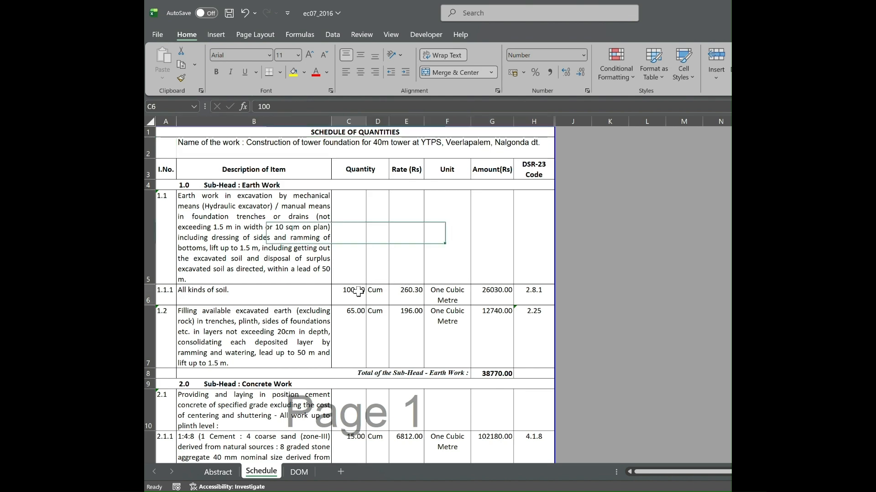
key("Down")
key("Down")
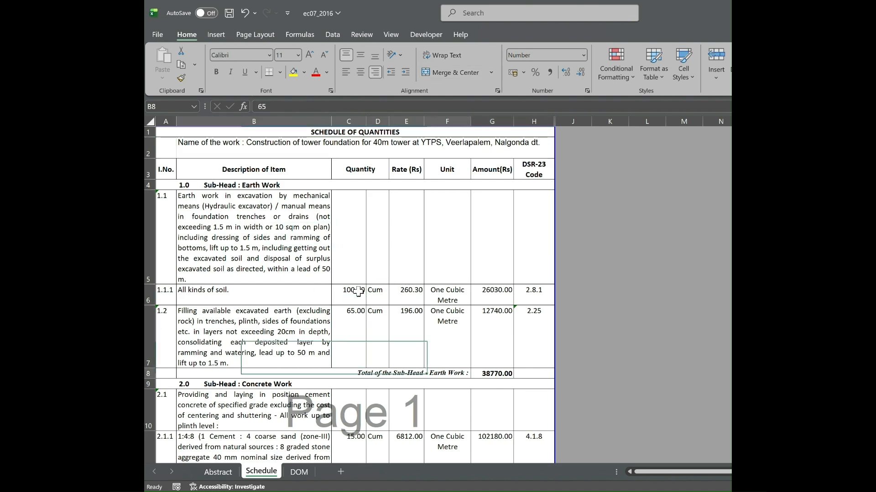
key("Down")
key("Down")
key("Down")
key("Down")
key("Down")
key("Down")
key("Down")
key("Down")
key("Down")
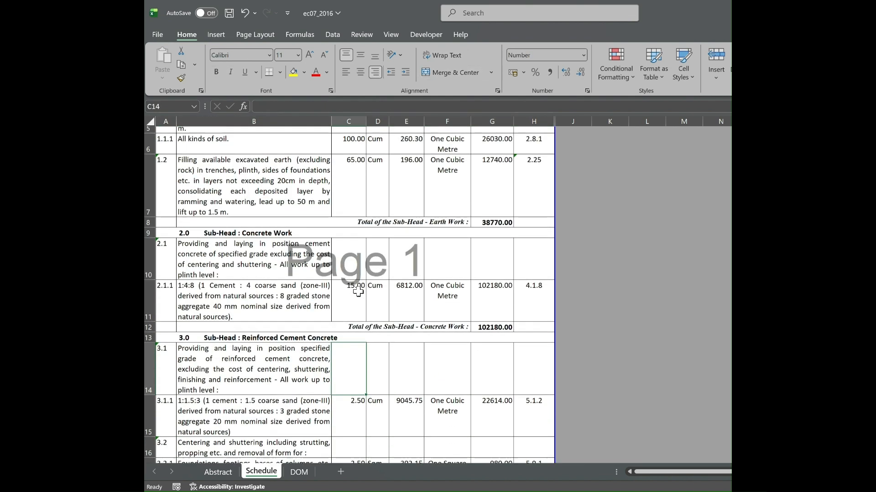
key("Down")
key("Down")
key("Down")
key("Down")
key("Down")
key("Down")
key("Down")
key("Down")
key("Down")
key("Down")
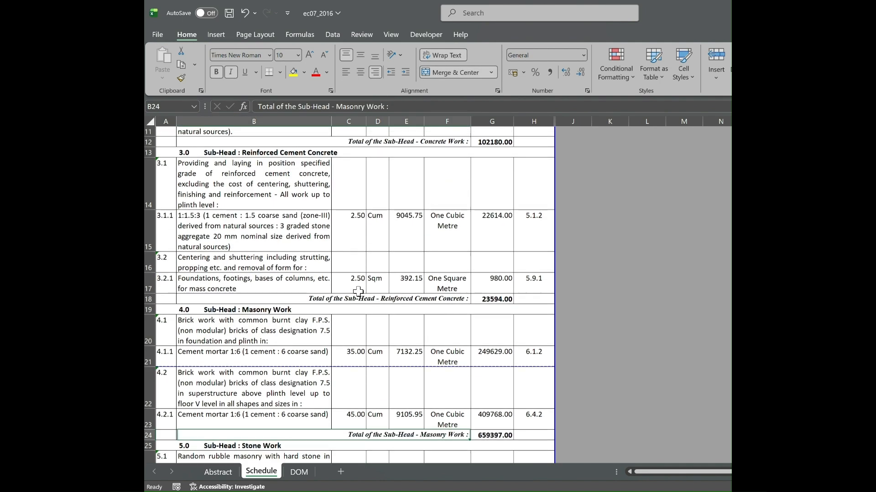
key("Down")
key("Down")
key("Down")
key("Down")
key("Down")
key("Down")
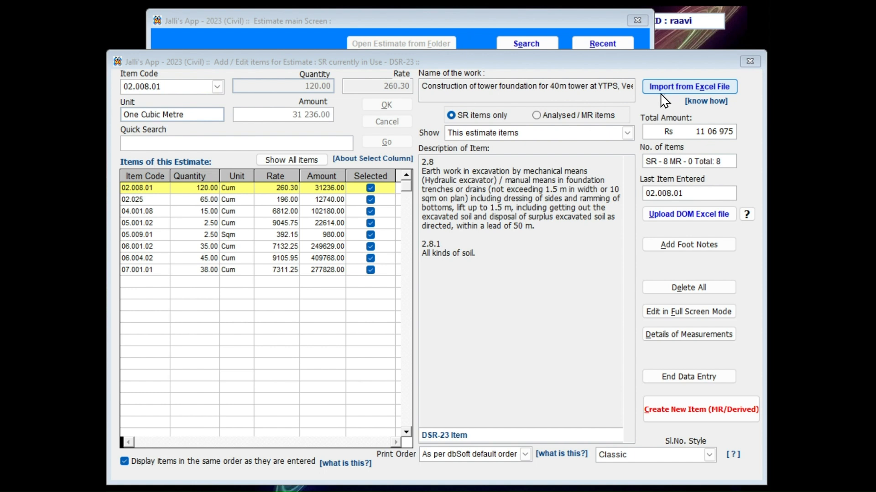
- In Jalli's App, list the Earth Work sub-head's SR items and its Analysed / MR items
left_click(499, 136)
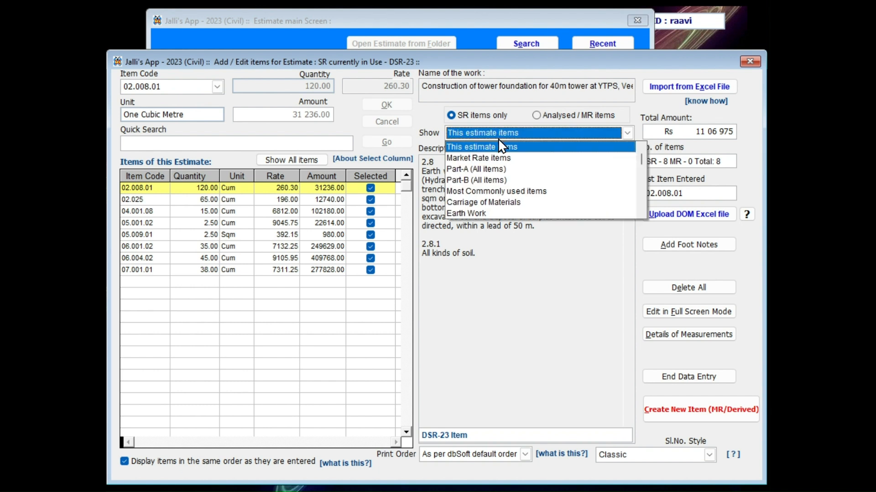
left_click(489, 213)
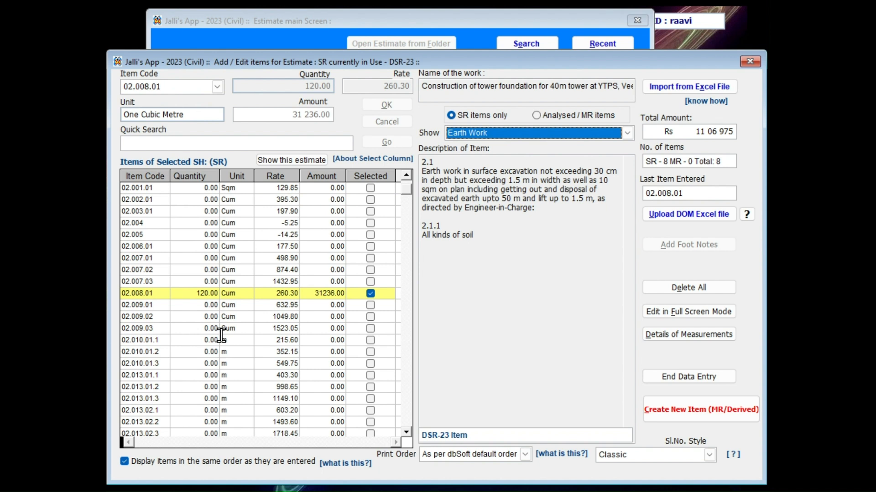
left_click(502, 120)
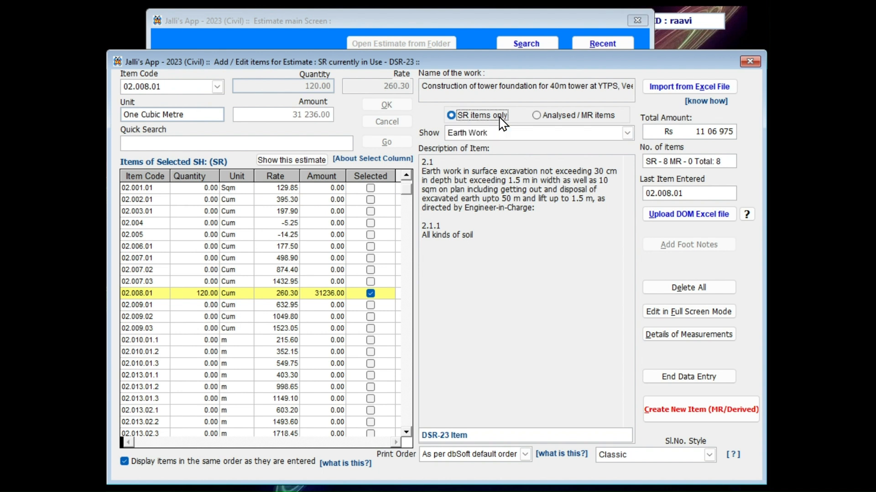
left_click(549, 118)
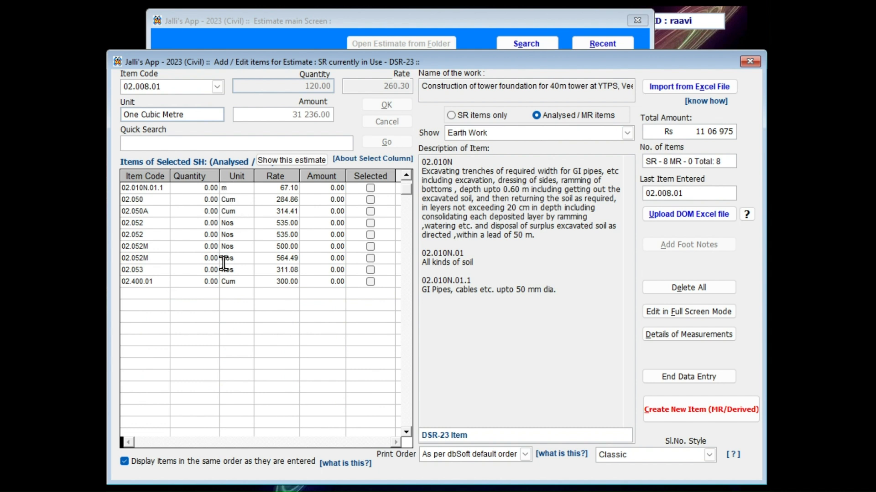
- List all Market Rate items and return the item list to This estimate items
left_click(490, 137)
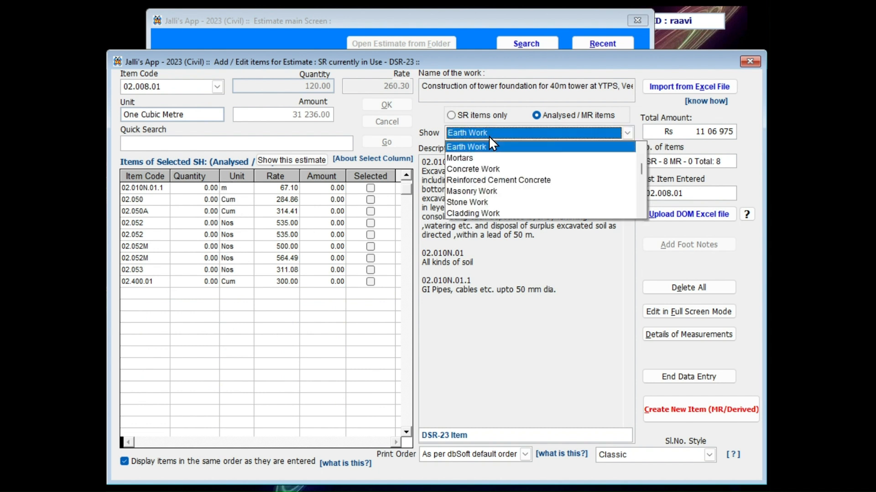
left_click_drag(638, 156, 639, 153)
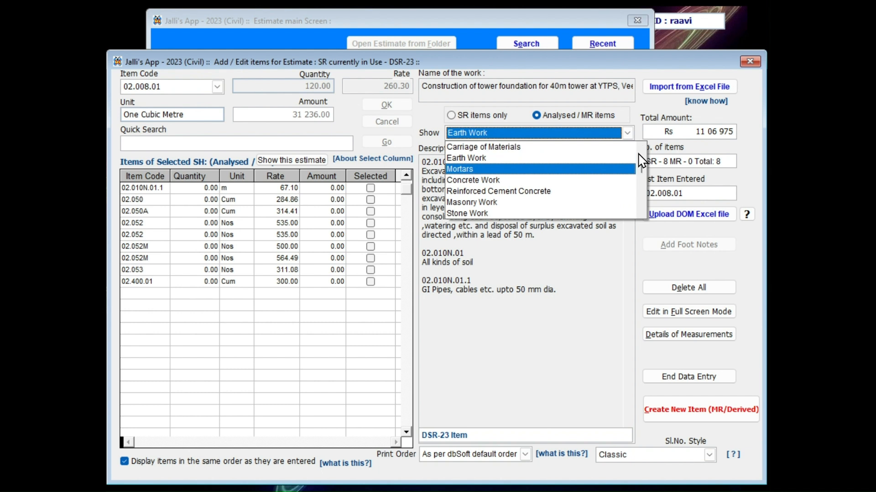
left_click(642, 147)
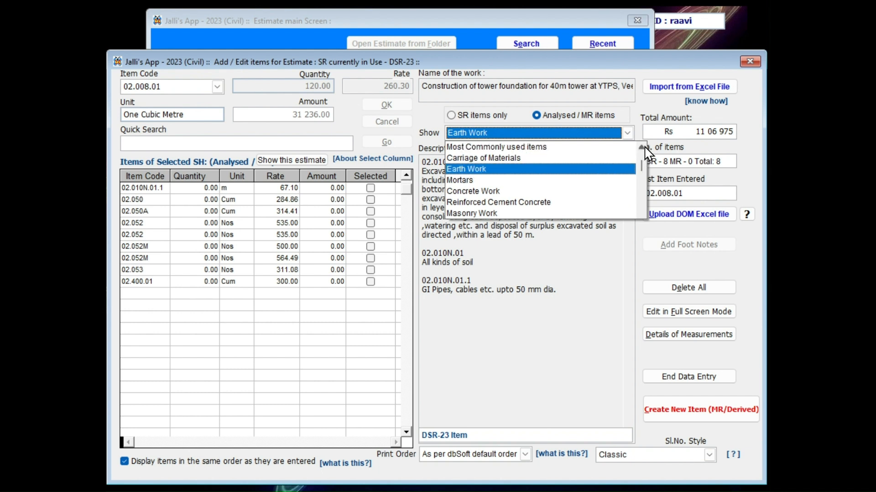
left_click(643, 148)
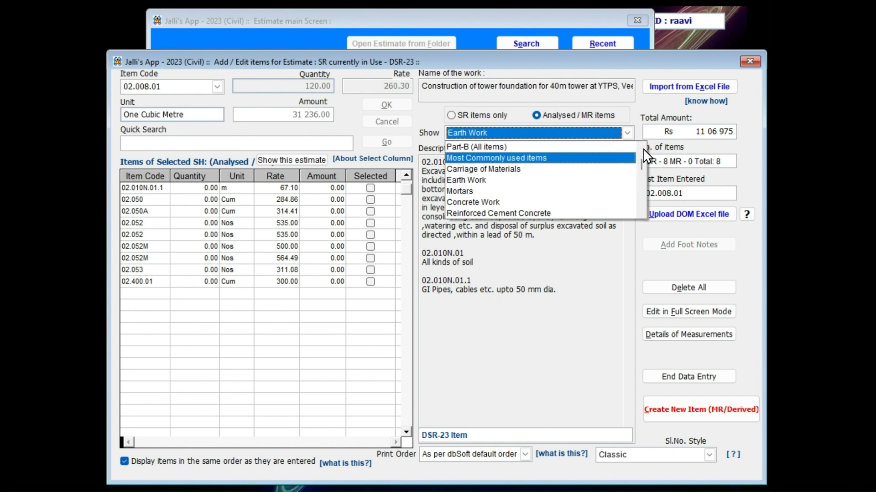
left_click(641, 148)
left_click(641, 147)
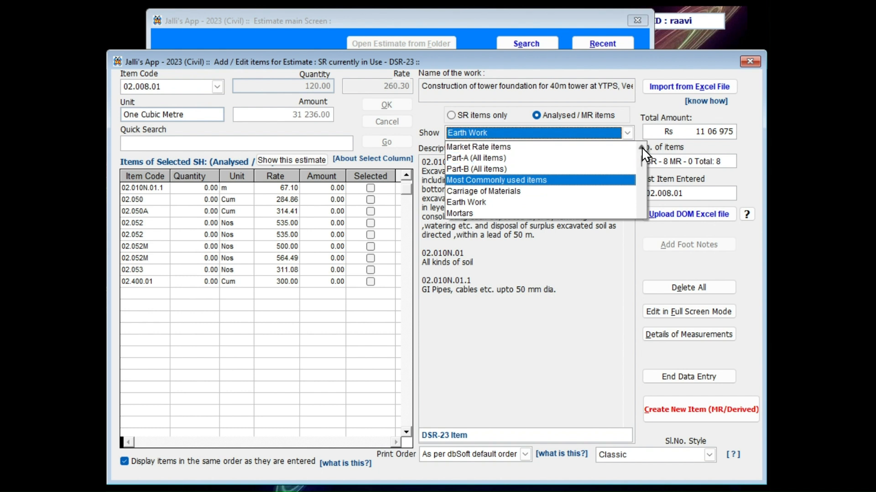
left_click(542, 147)
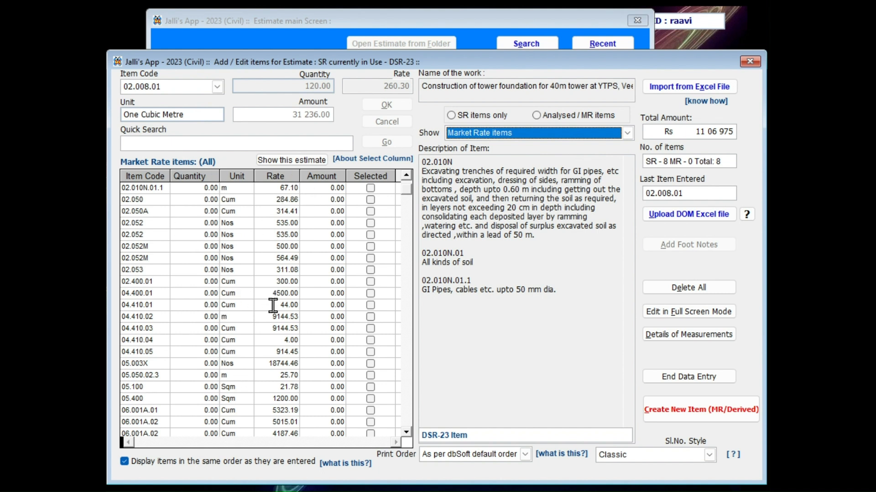
left_click(567, 136)
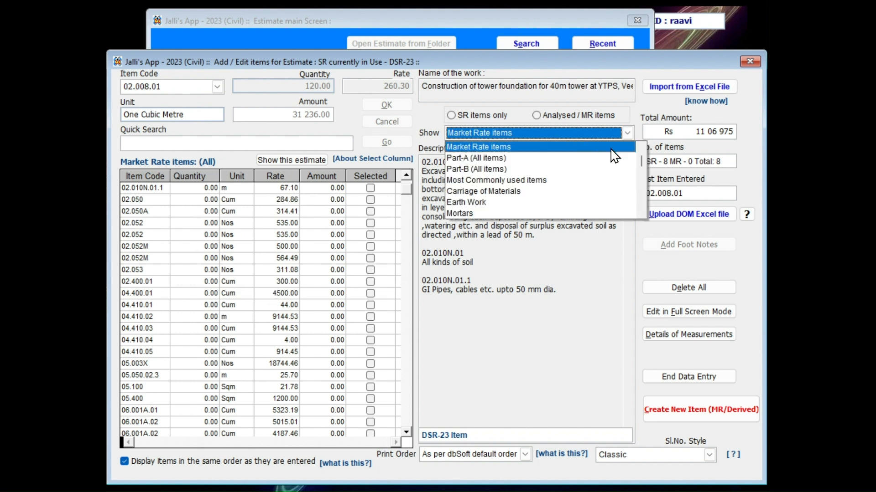
left_click(582, 147)
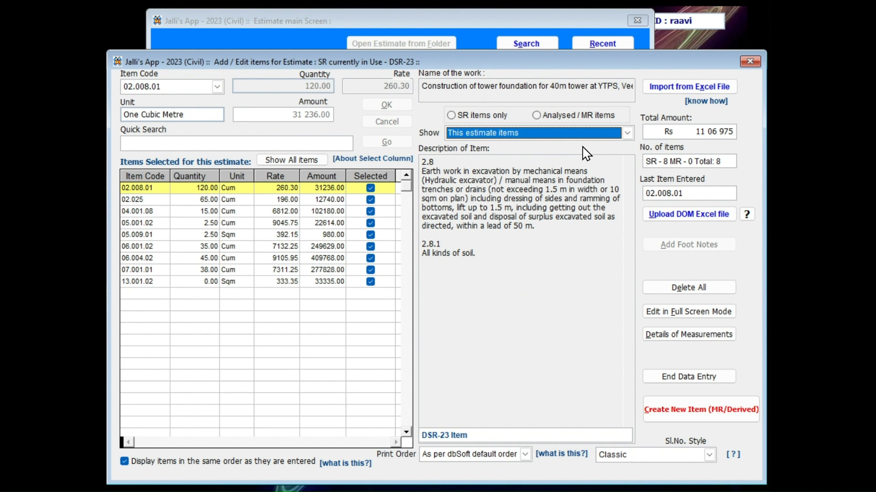
- Open the estimate items in full-screen edit mode and set the quantity of item 02.008.01 to 130
left_click(699, 131)
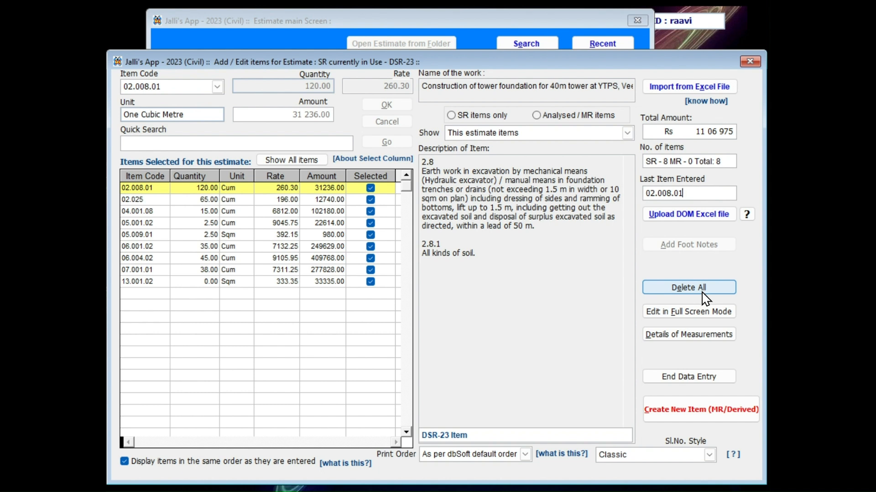
left_click(688, 314)
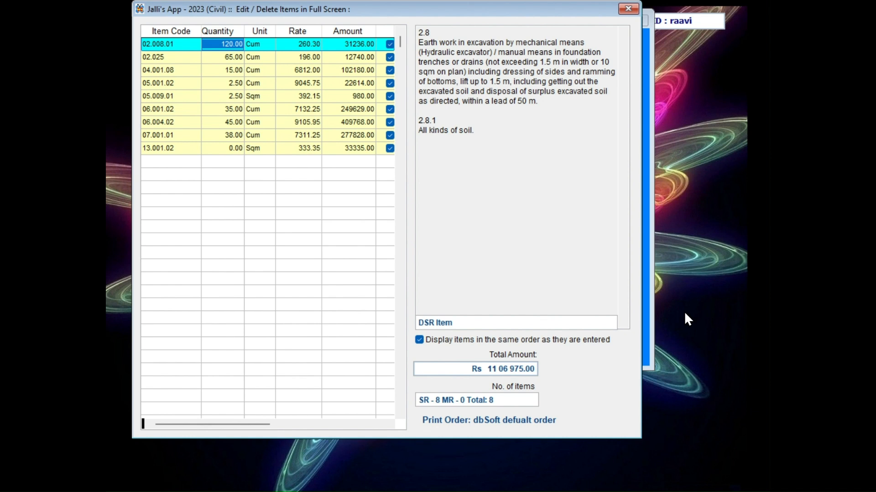
left_click(483, 1)
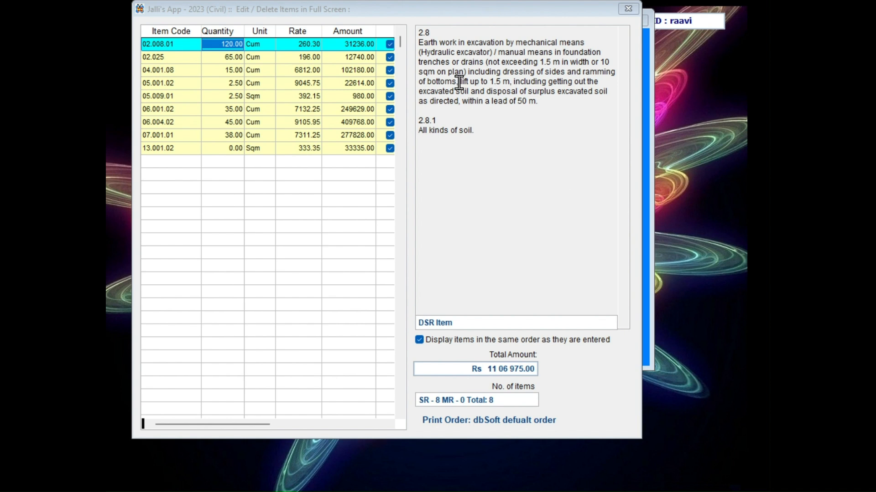
left_click(226, 45)
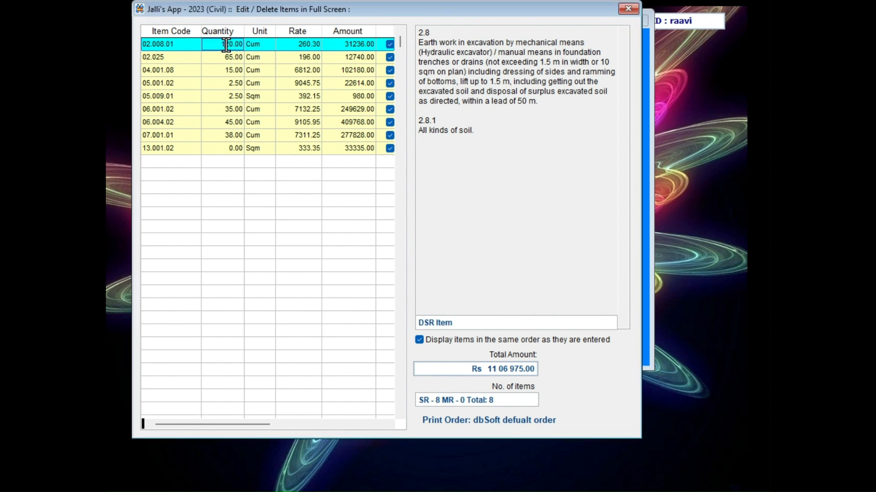
triple_click(227, 45)
type("130")
key("Return")
key("Left")
- Narrow the Item Code and Unit columns and set the quantity of item 02.025 to 0
mouse_move(201, 33)
left_mouse_down()
mouse_move(183, 32)
mouse_move(191, 37)
left_mouse_up()
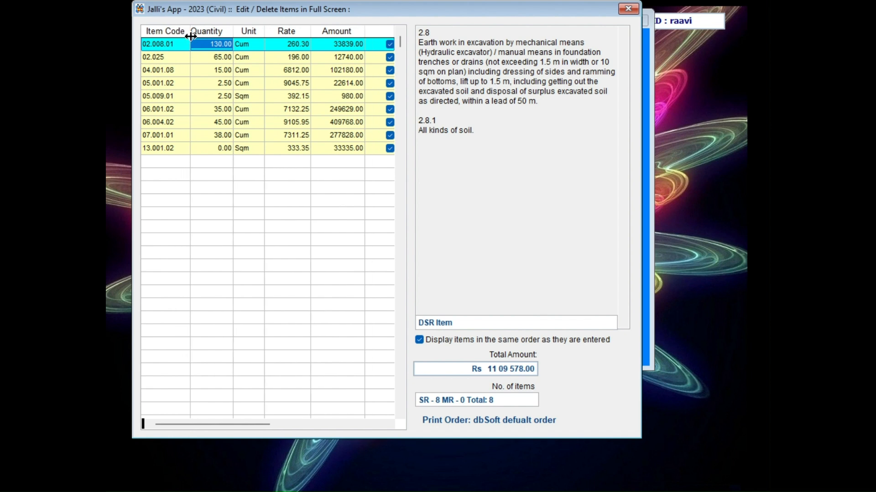
left_click_drag(263, 33, 255, 32)
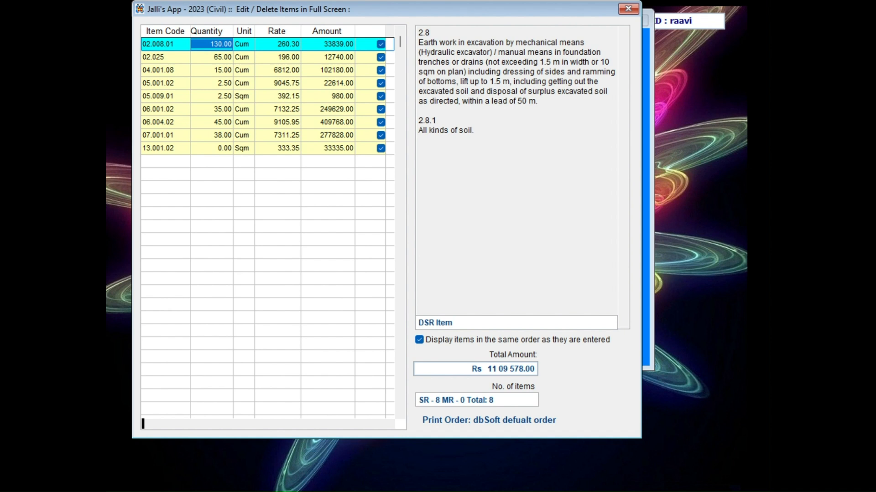
key("Down")
type("0")
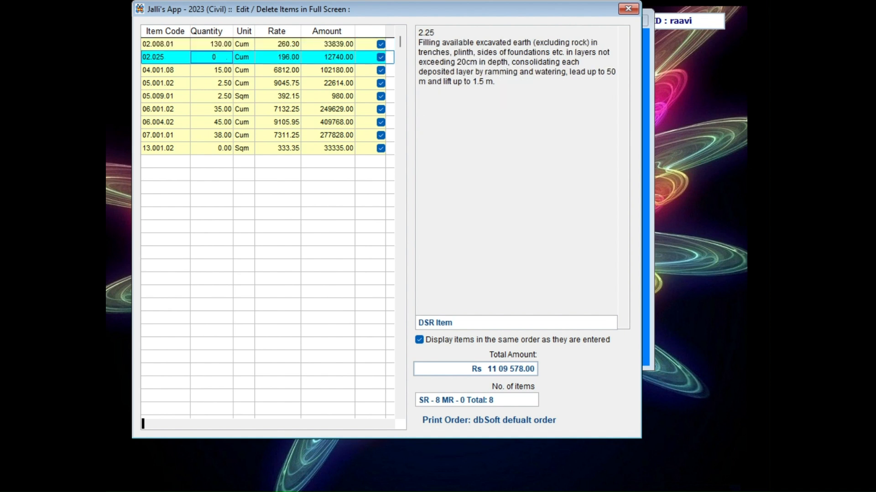
key("Return")
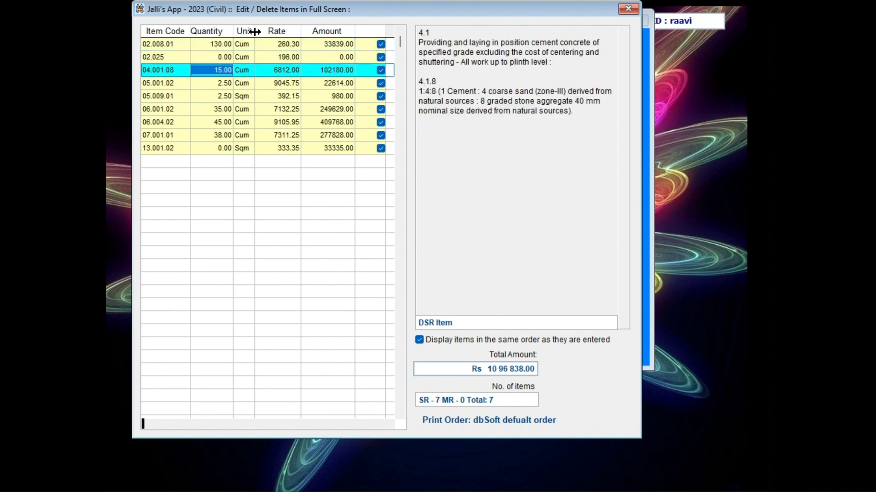
- Deselect item 02.025 to remove it from the estimate and close the full-screen item editor
key("Up")
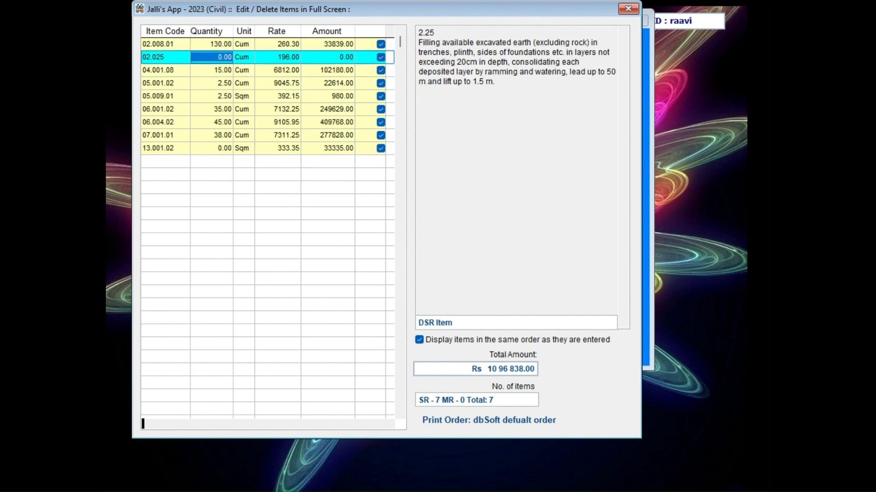
left_click(381, 59)
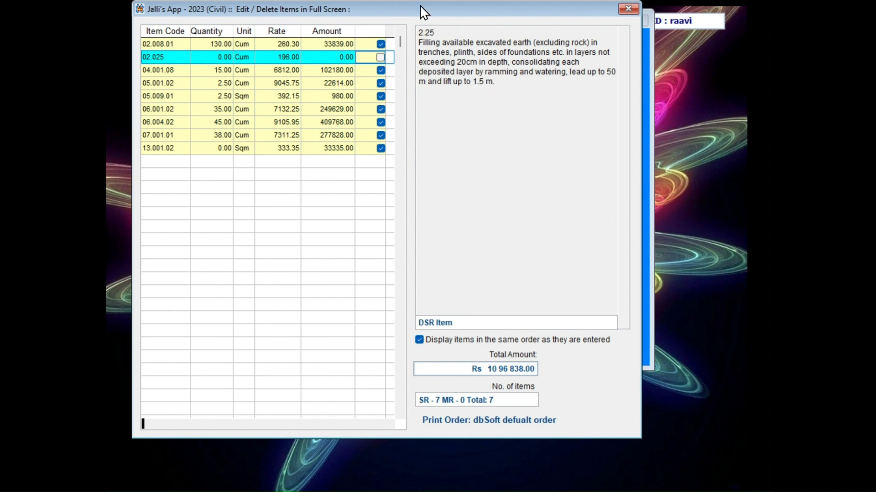
left_click_drag(421, 10, 426, 20)
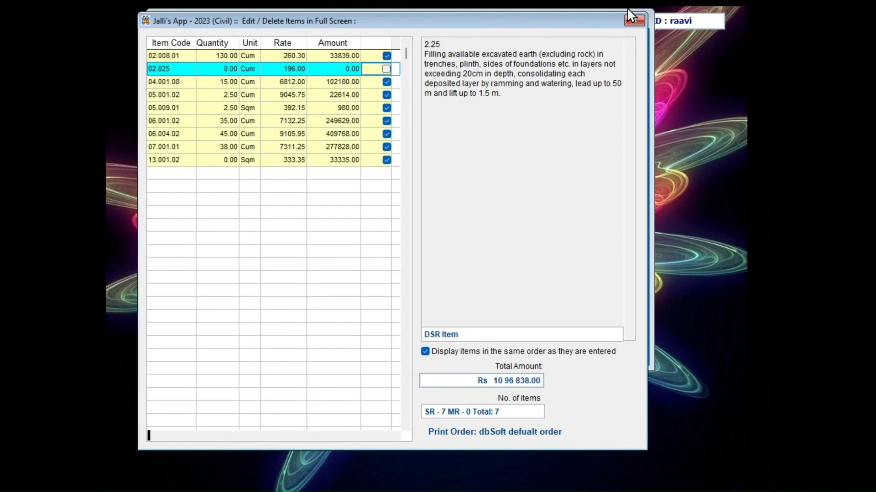
left_click(635, 19)
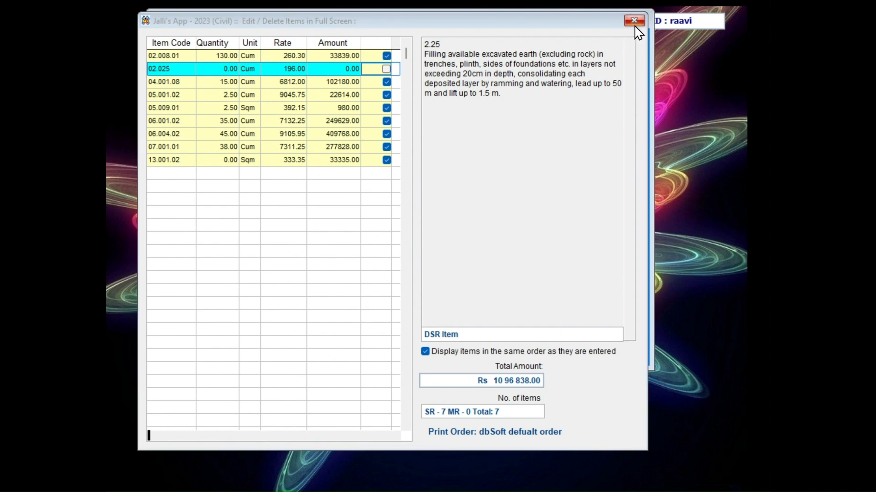
left_click(635, 22)
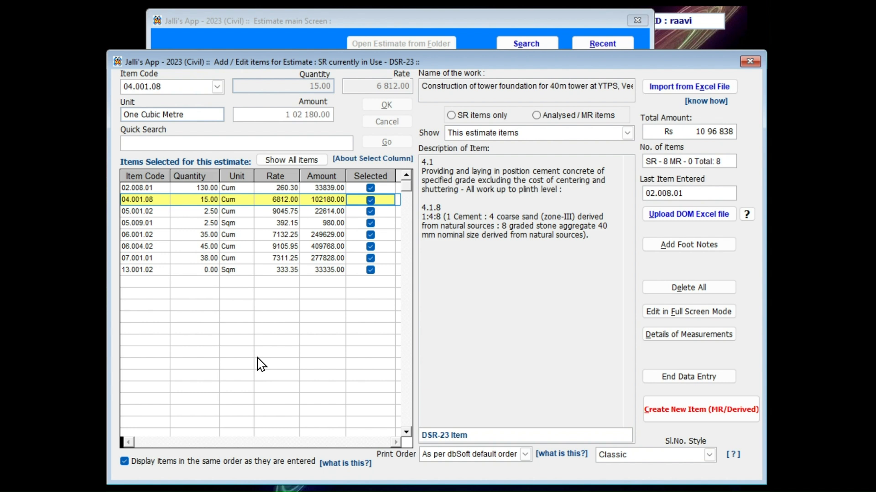
- Set the print order to As per SR item code order and the Sl.No. style to Modern
left_click(464, 456)
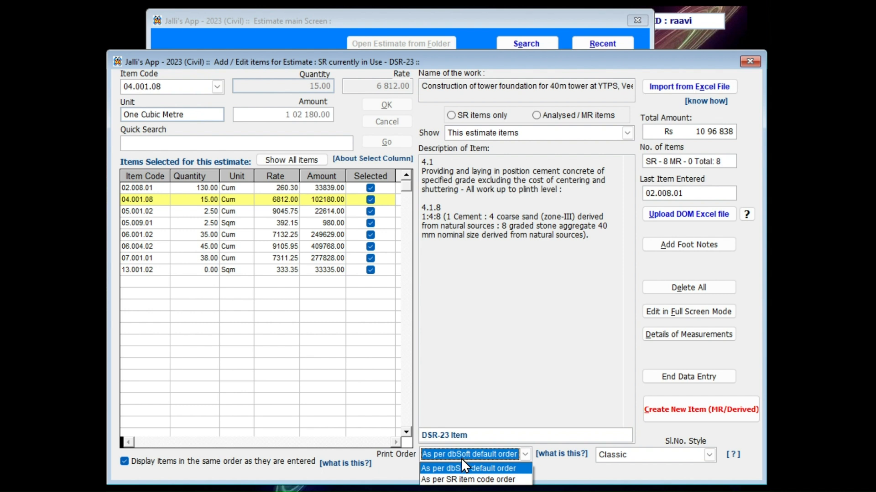
left_click(465, 478)
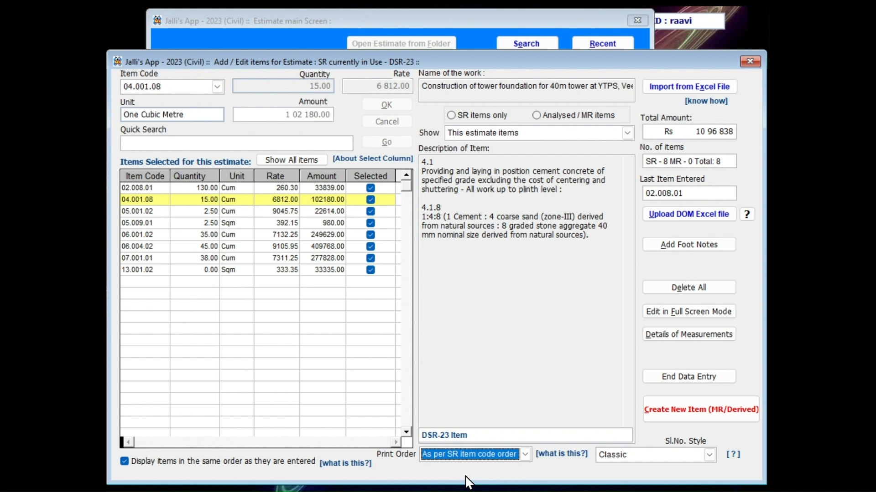
left_click(671, 457)
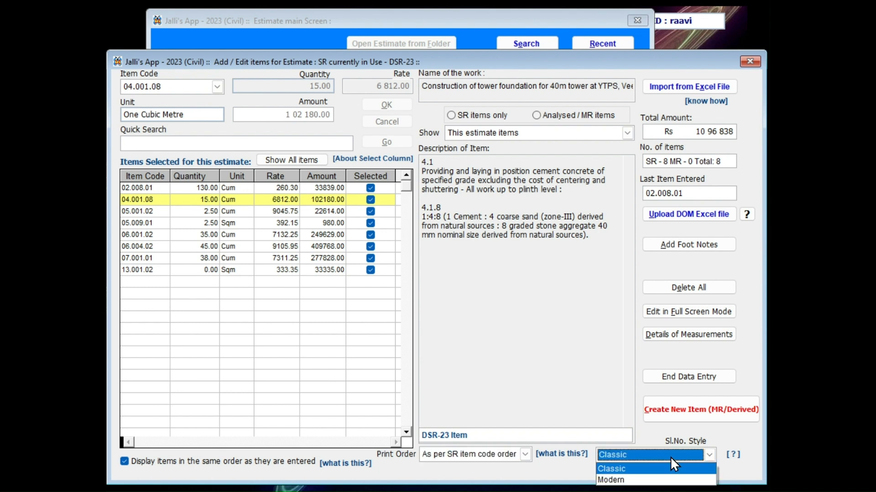
left_click(653, 480)
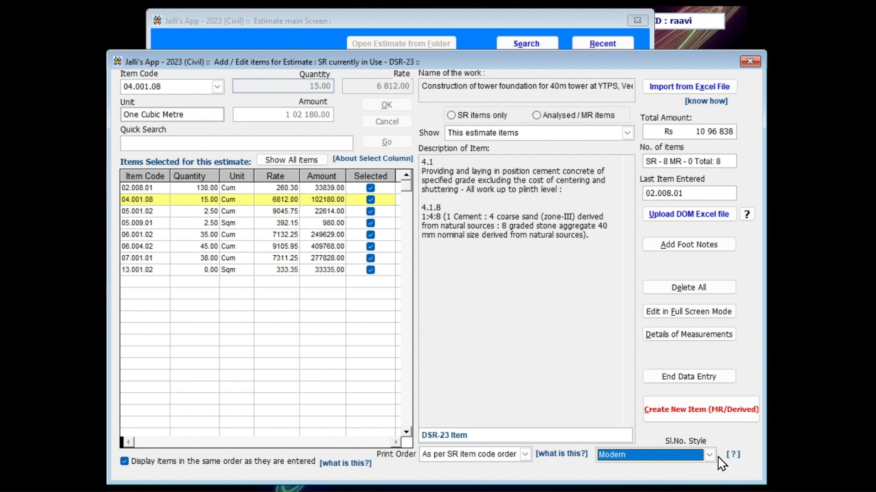
- Read the help note on the Sl.No. / Item No. styles and close it
left_click(732, 455)
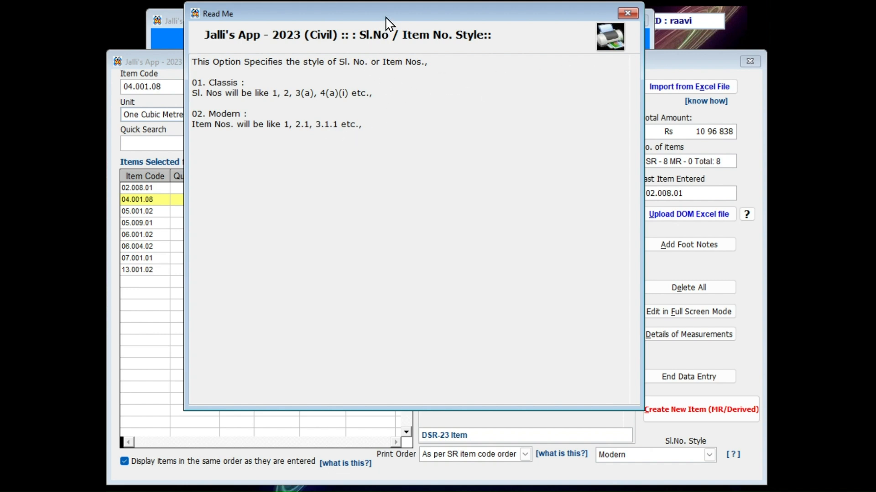
left_click_drag(385, 19, 404, 66)
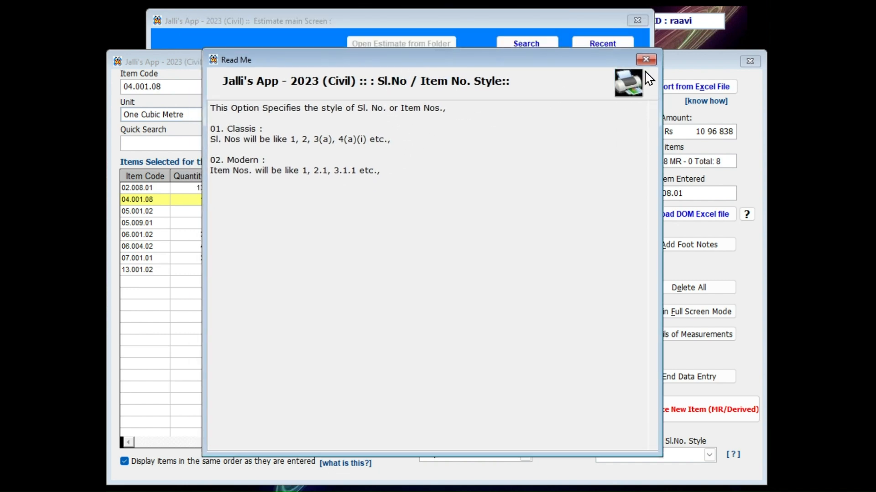
left_click(646, 60)
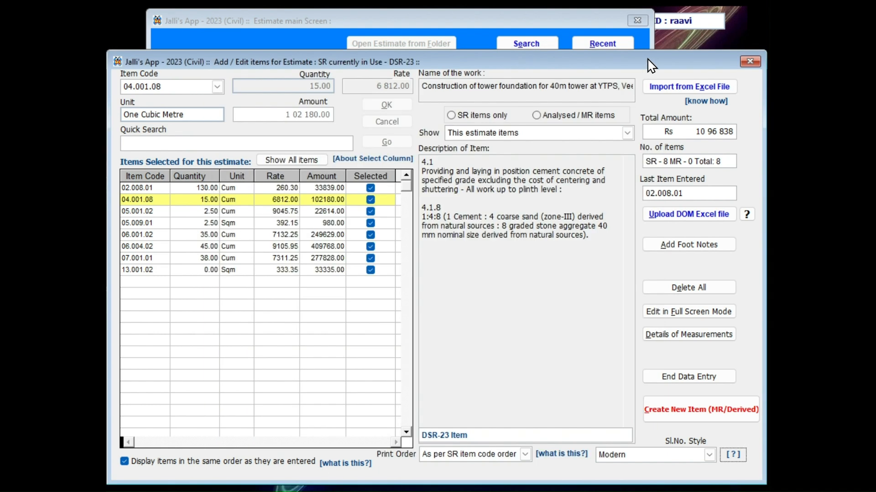